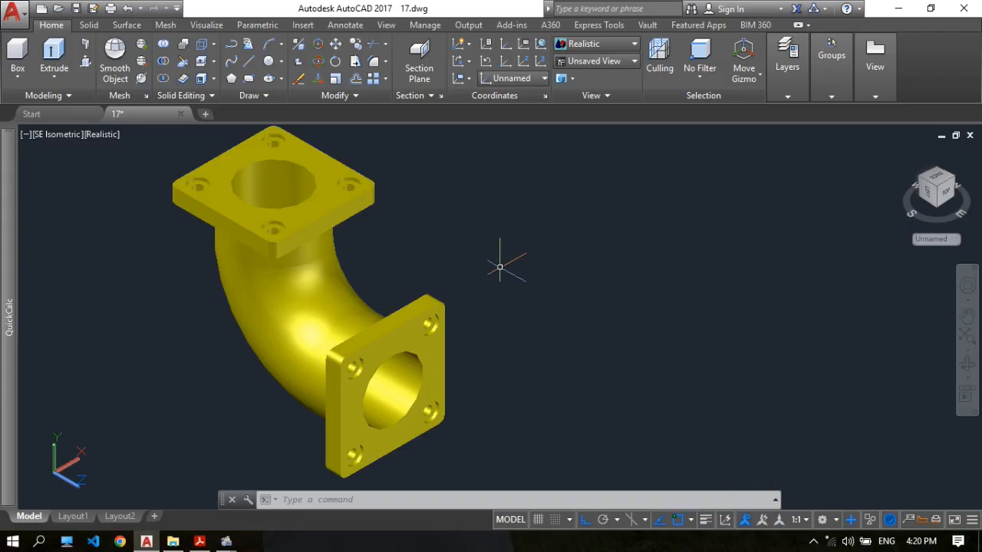
Open Layout1 and examine the pipe elbow's section, front, top, detail and isometric views with their dimensions.
middle_drag(500, 267, 489, 274)
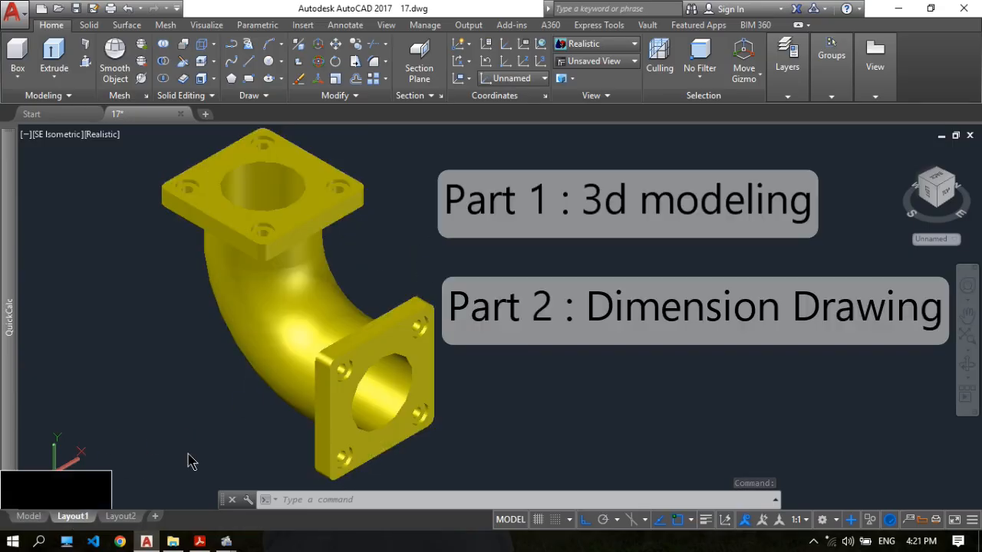
click(66, 516)
scroll(465, 247, up, 4)
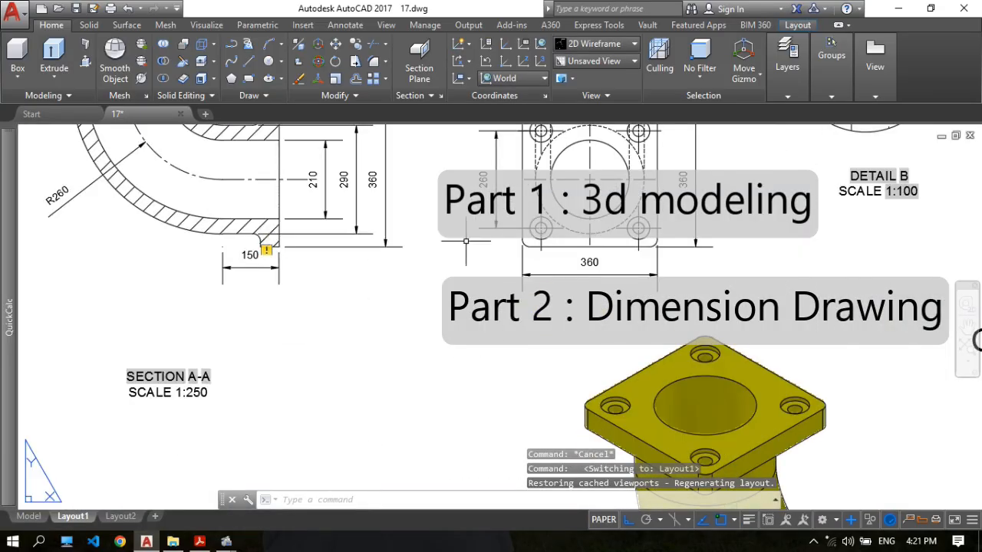
scroll(467, 254, down, 2)
middle_drag(447, 316, 488, 236)
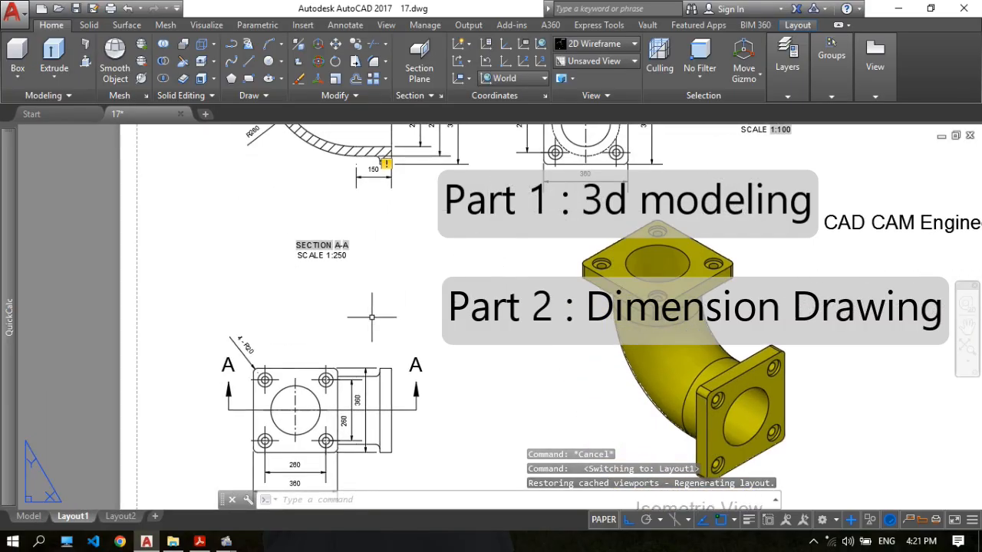
middle_drag(515, 274, 485, 284)
scroll(485, 283, down, 2)
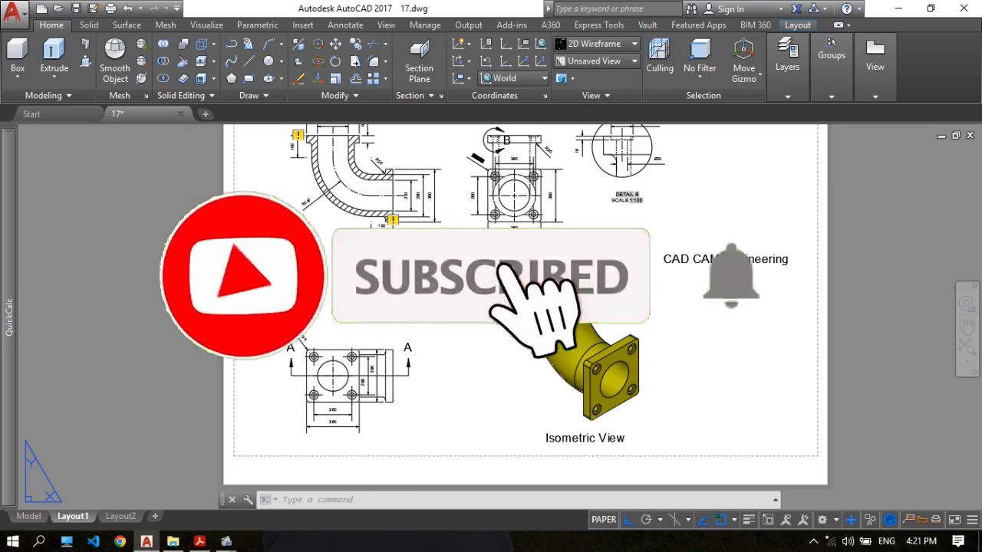
scroll(465, 280, up, 2)
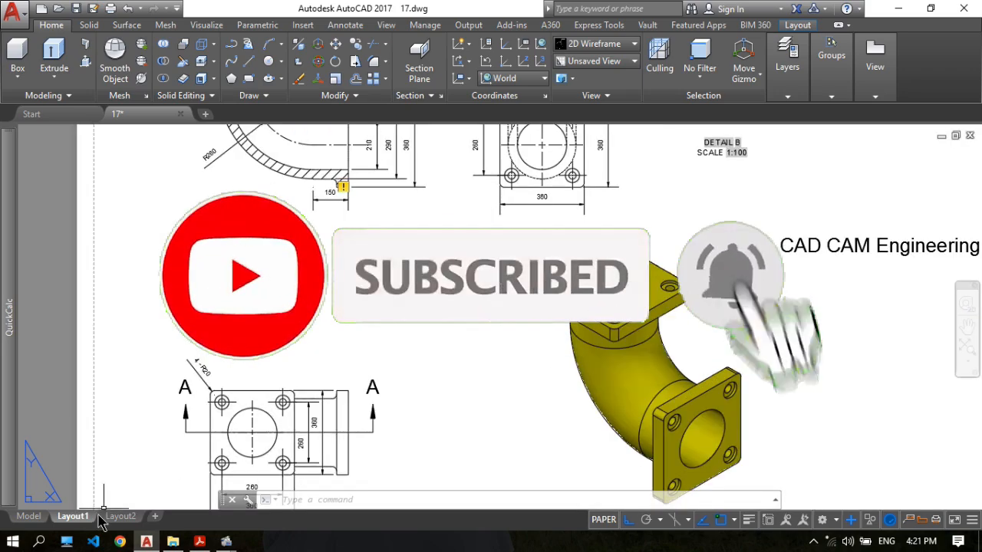
Return to model space and close 17.dwg without saving the changes.
click(29, 517)
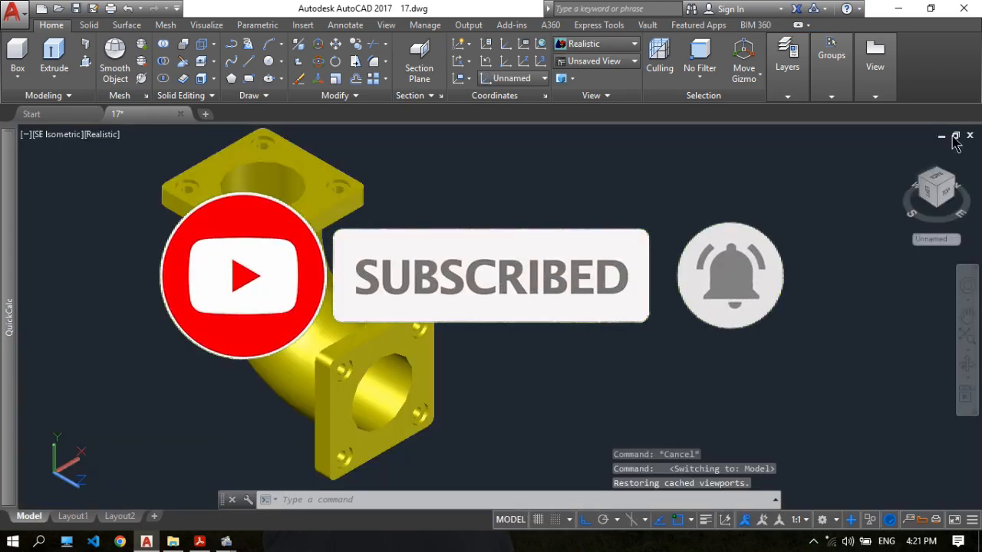
click(970, 135)
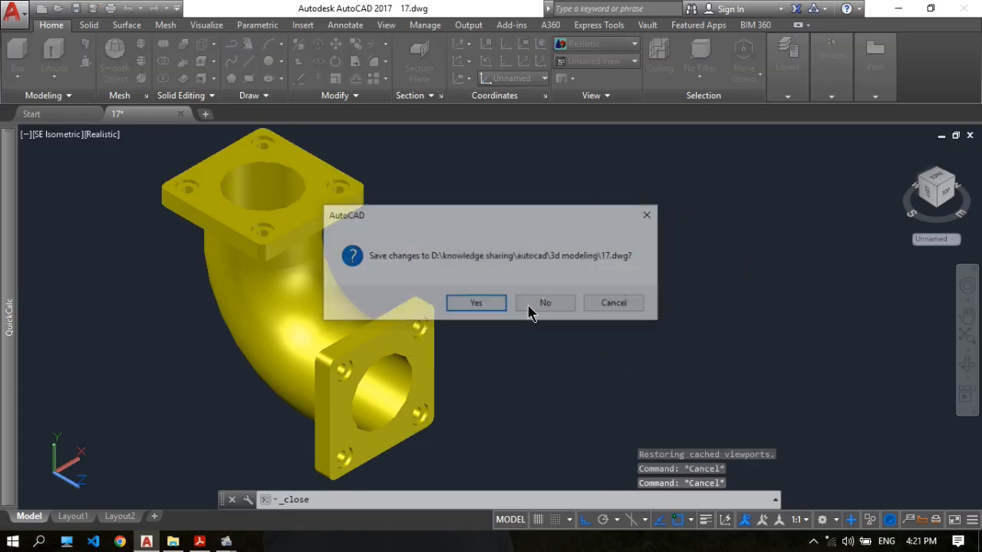
click(518, 309)
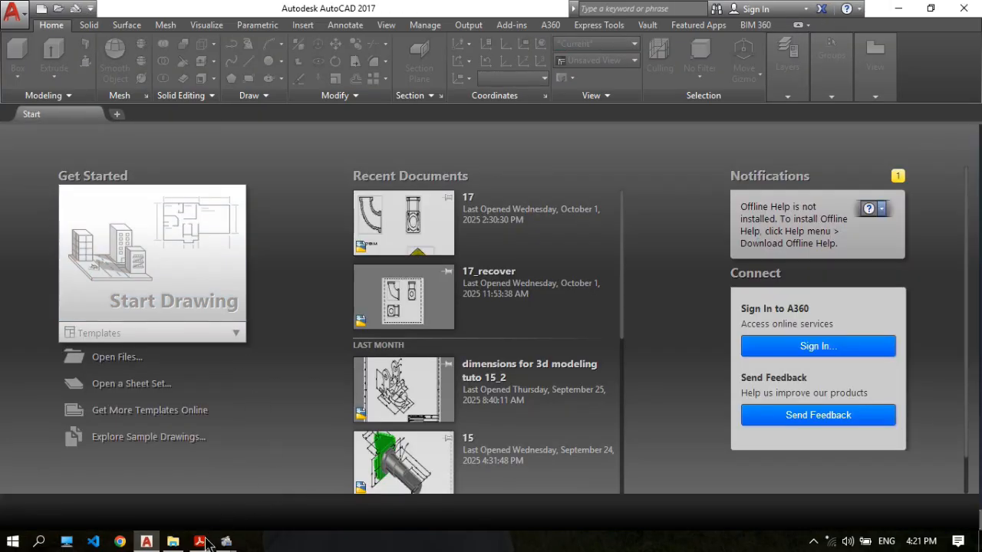
Switch to the 17.pdf drawing in Acrobat and review the dimensioned views of the pipe elbow.
click(201, 541)
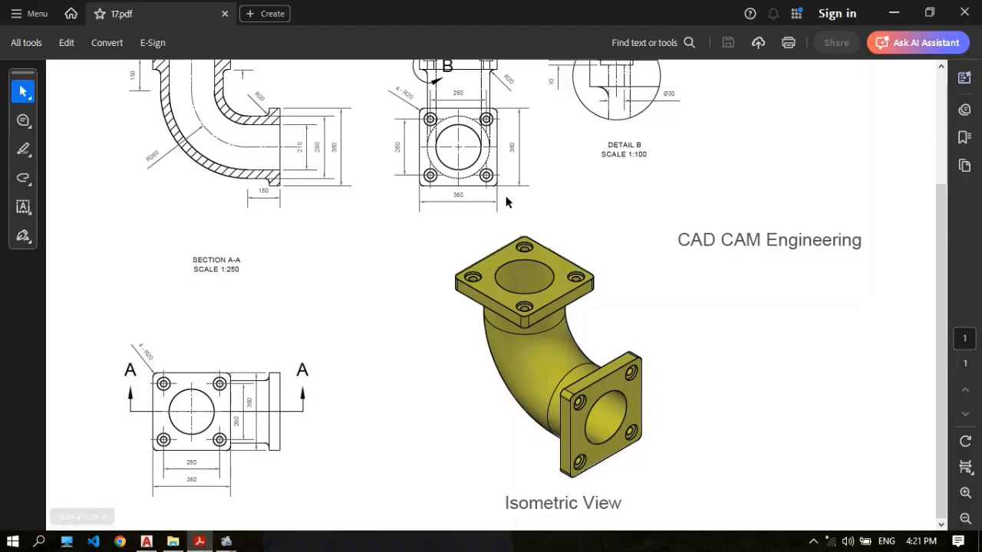
scroll(412, 222, up, 1)
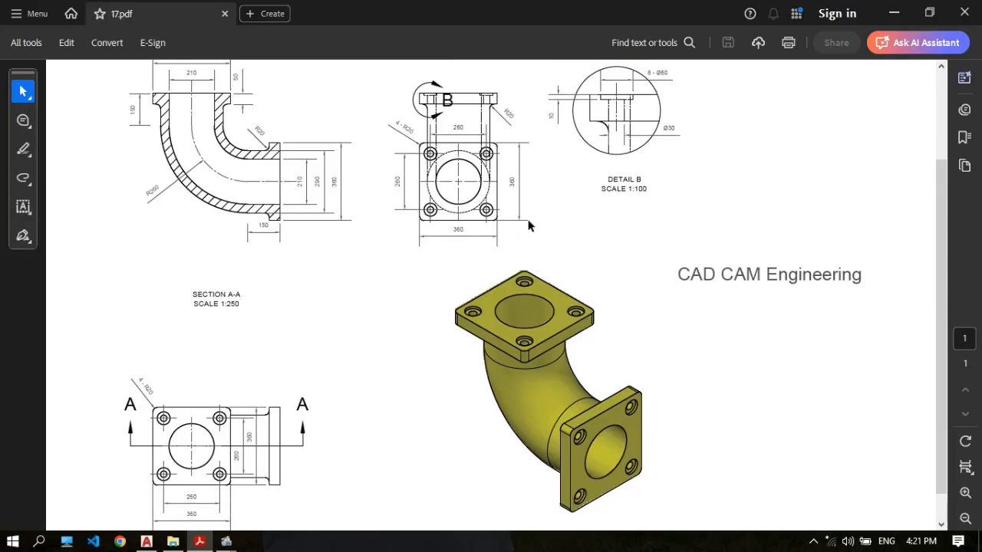
scroll(528, 225, down, 1)
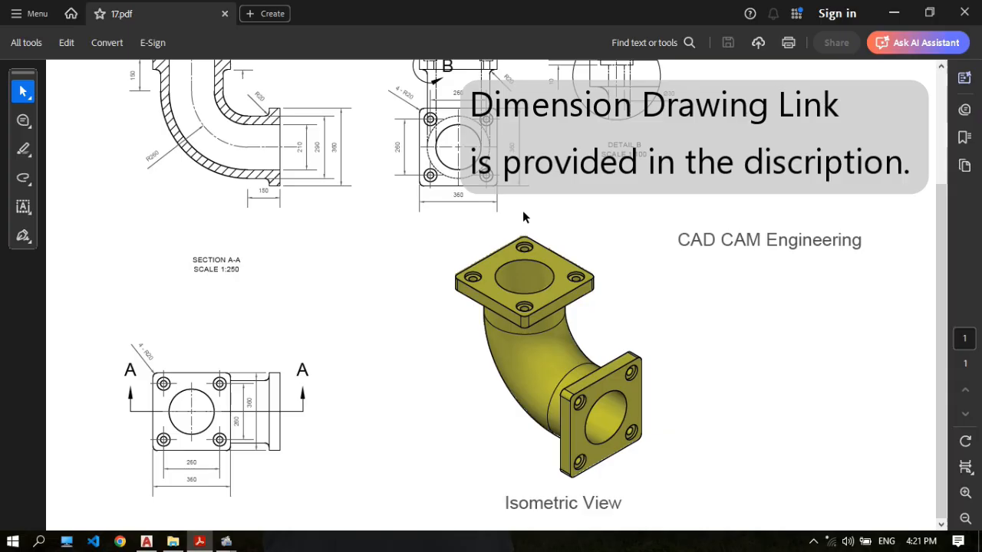
Switch back to AutoCAD and select the 3D Modeling workspace for the new drawing.
click(147, 541)
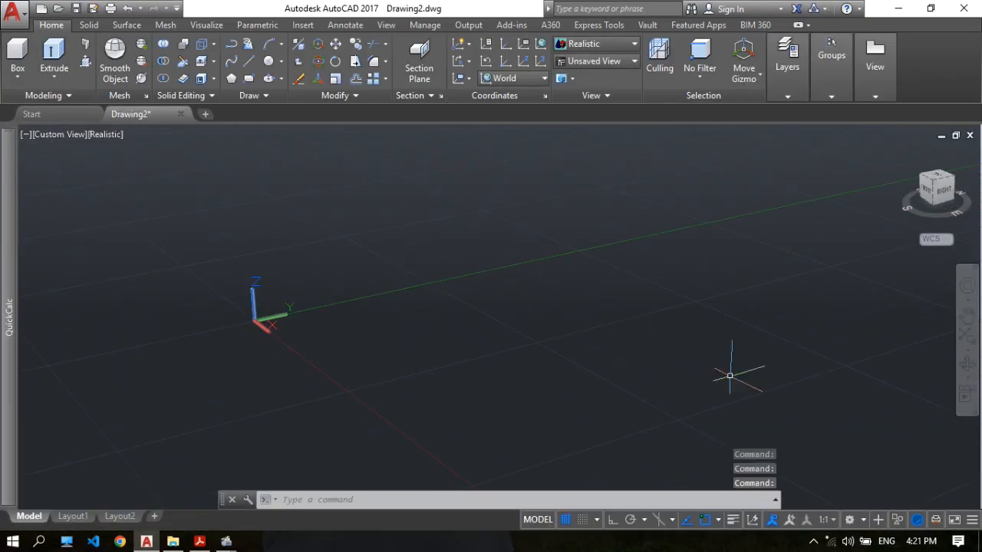
click(850, 521)
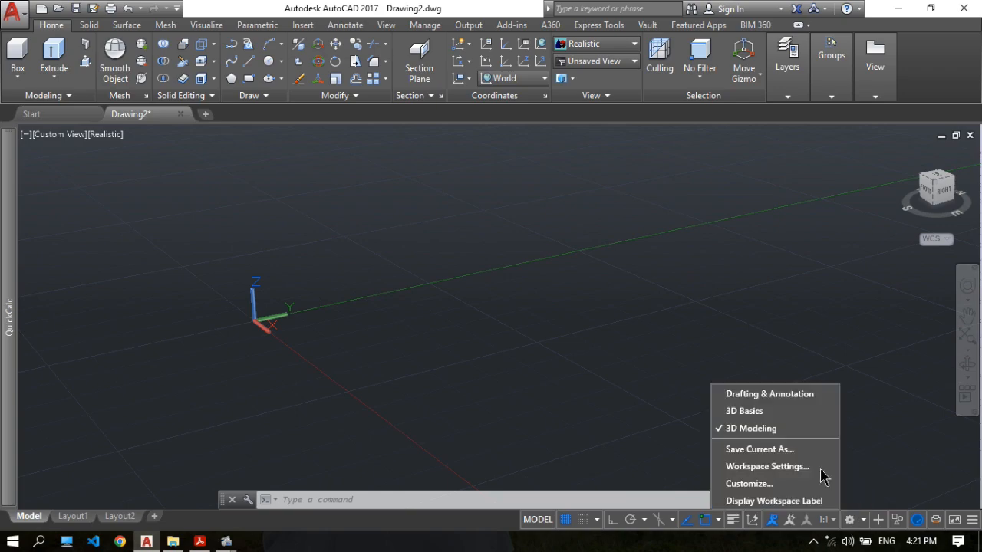
click(756, 429)
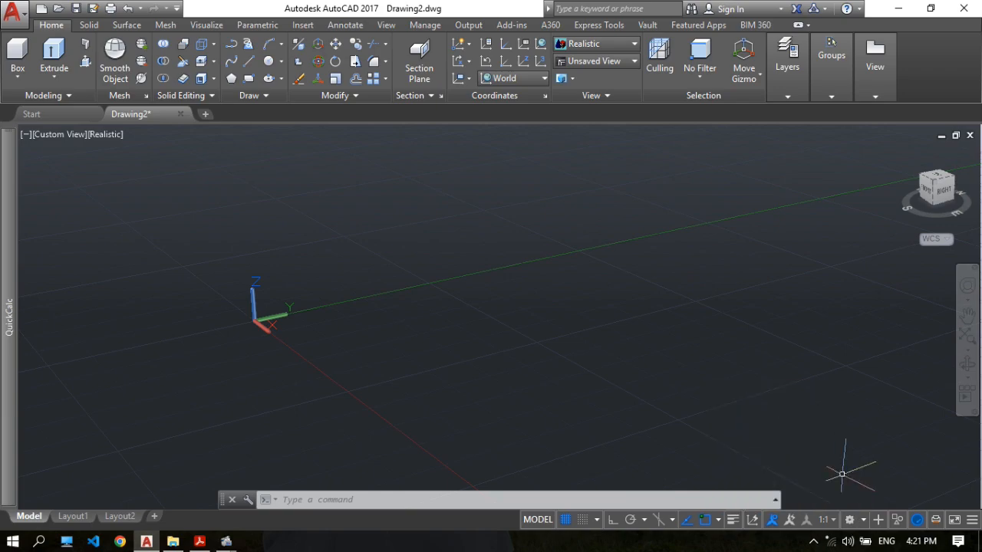
Set the drawing units' insertion scale to Millimeters with the UNITS command.
mouse_move(636, 303)
middle_down()
mouse_move(601, 280)
mouse_move(636, 293)
middle_up()
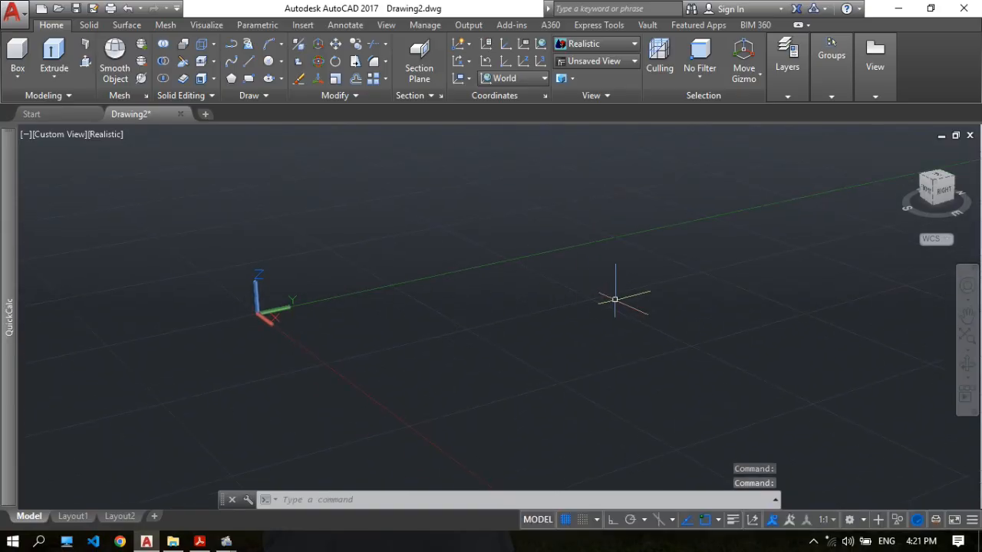
text(UN)
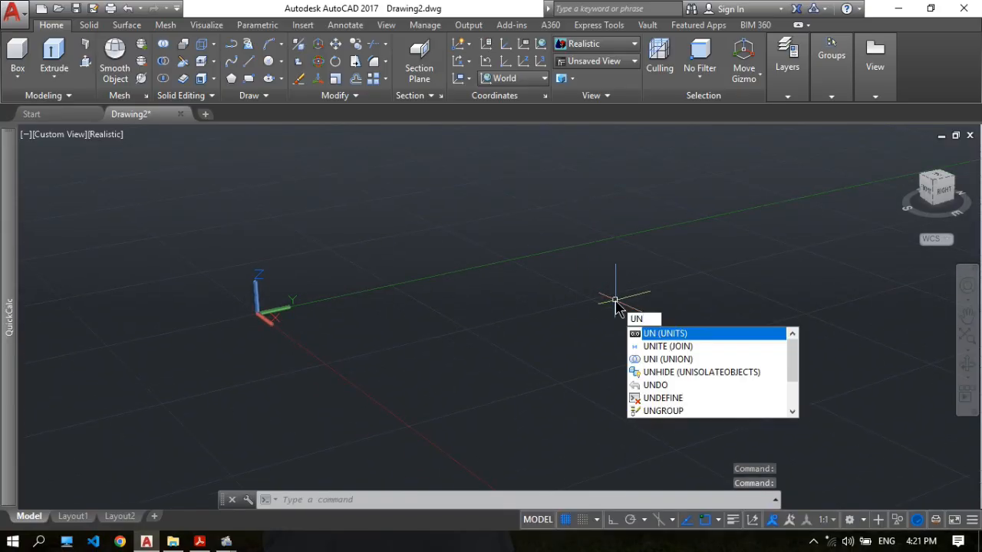
key(Return)
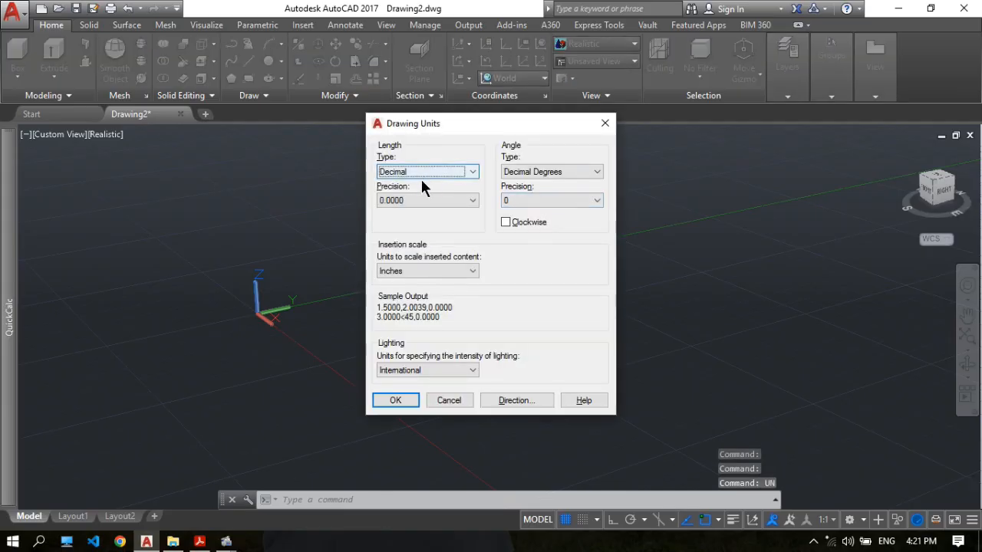
click(411, 271)
click(406, 334)
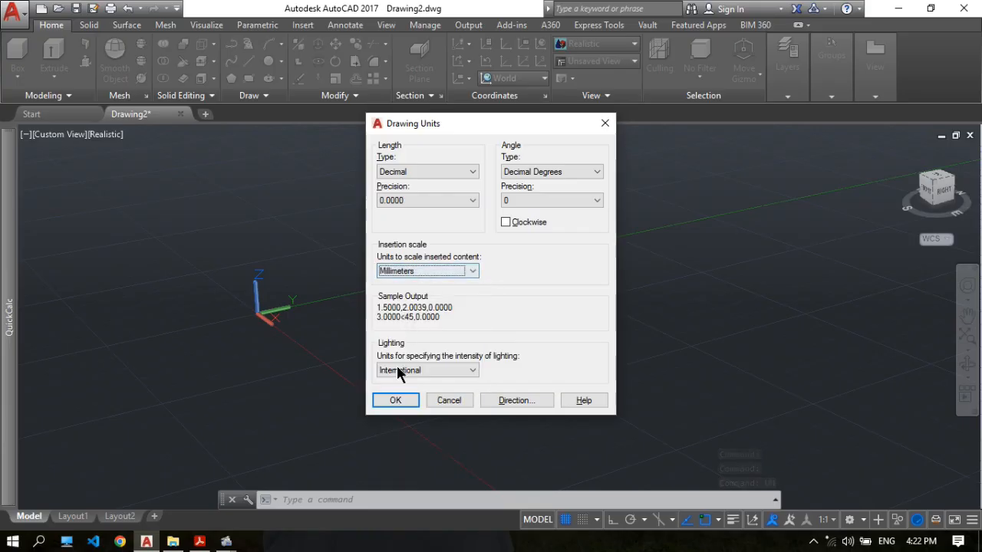
click(394, 402)
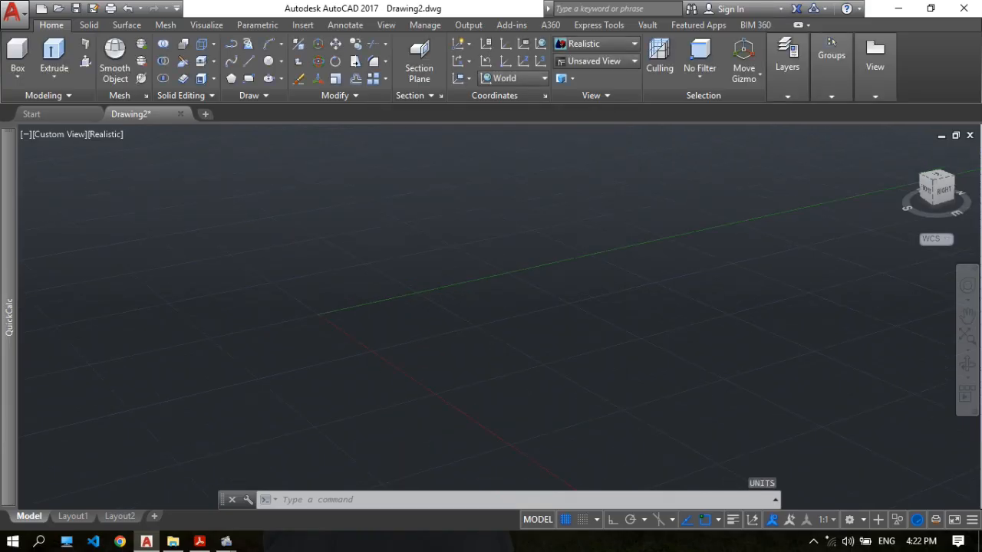
Change the model view's visual style to 2D Wireframe.
middle_drag(548, 285, 473, 282)
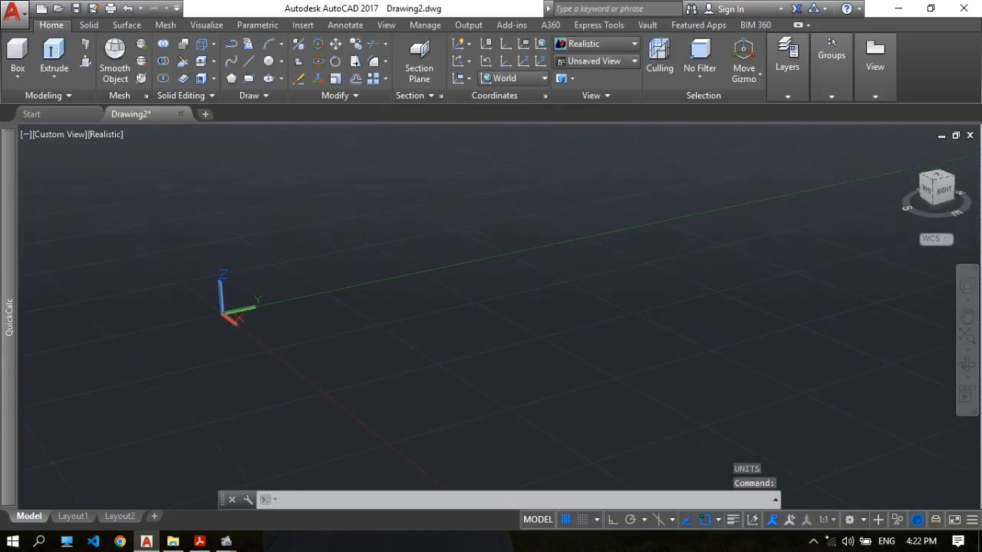
scroll(475, 274, down, 2)
middle_drag(476, 274, 376, 260)
middle_drag(434, 270, 439, 283)
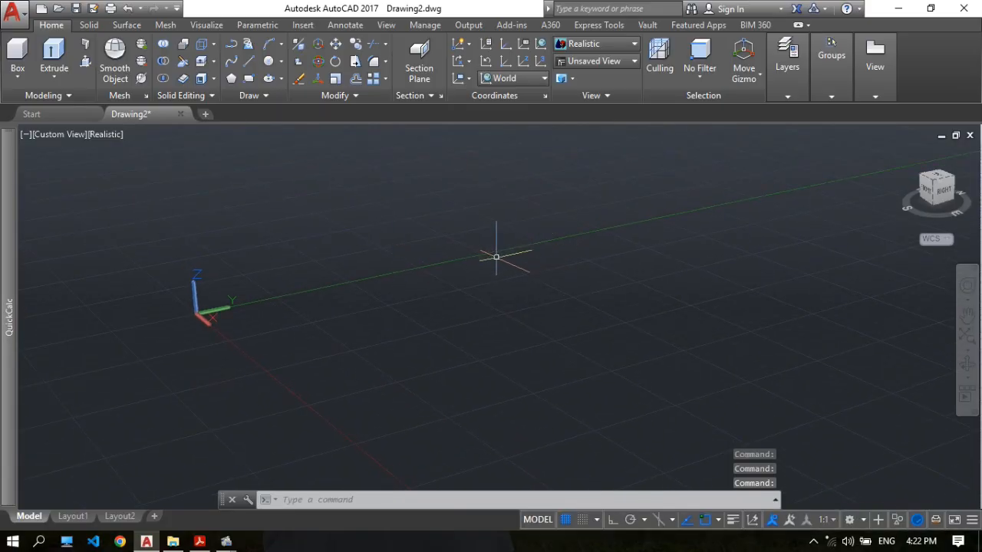
click(605, 44)
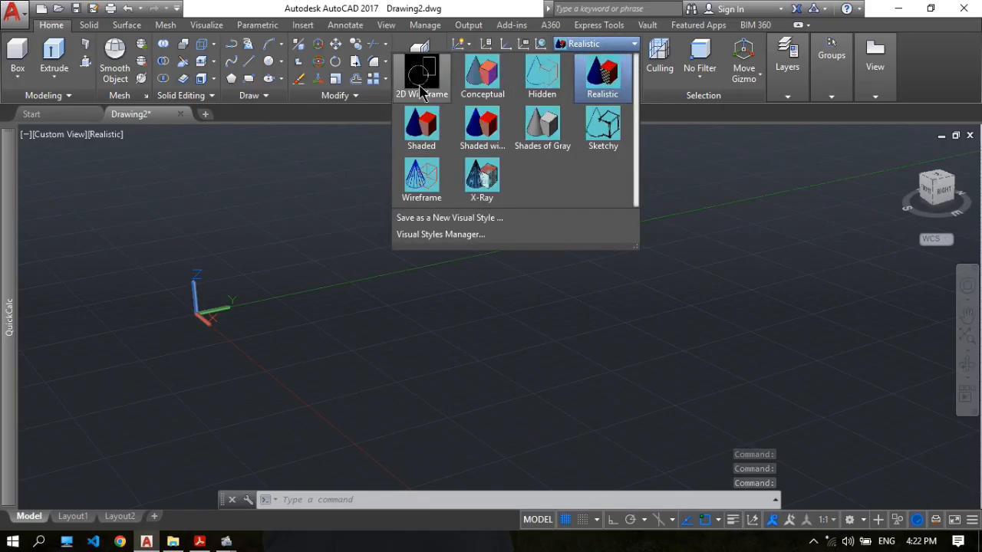
click(422, 90)
scroll(445, 192, down, 2)
middle_drag(445, 192, 393, 241)
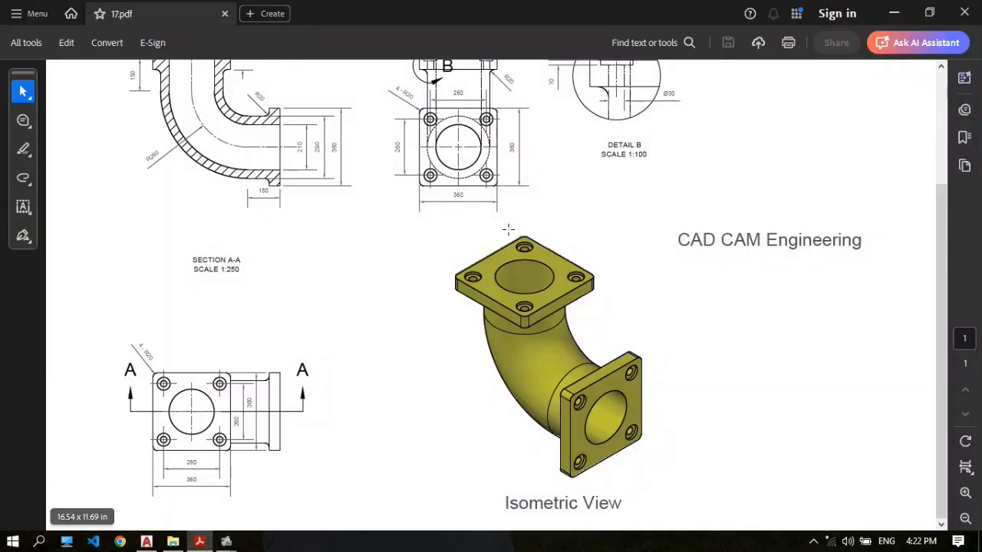
Switch to 17.pdf in Acrobat, enlarge it to 100% and examine the flange and section A-A dimensions.
click(199, 541)
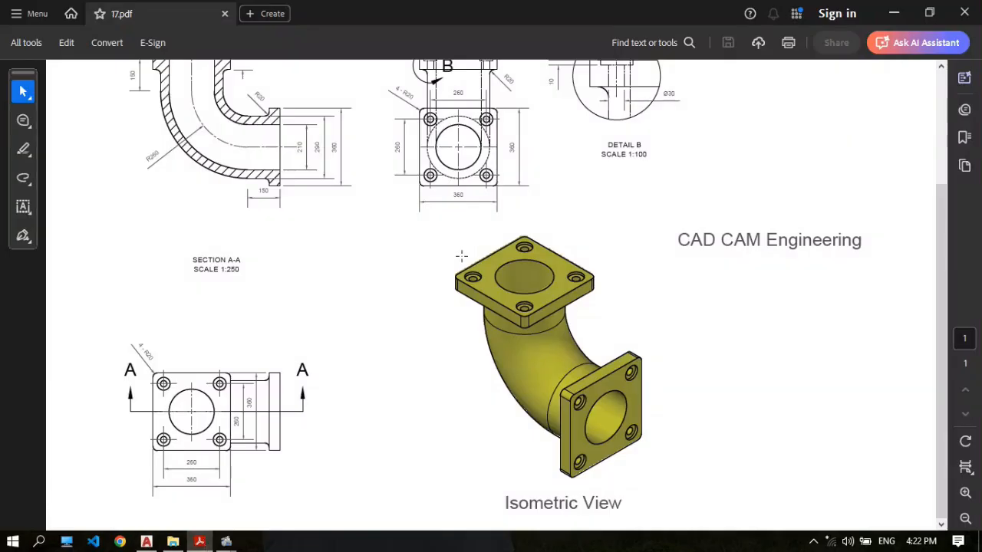
click(965, 494)
click(965, 494)
scroll(340, 311, down, 2)
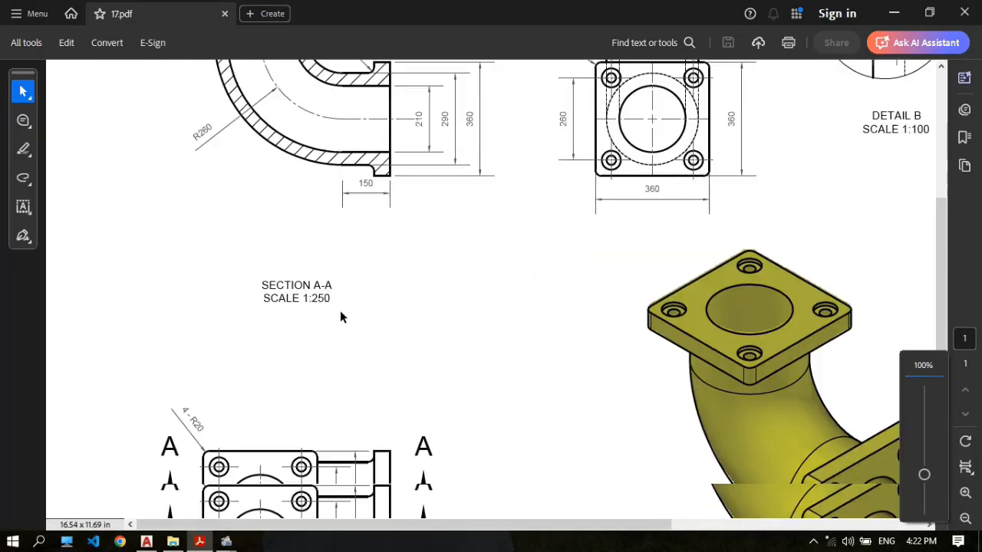
scroll(340, 310, down, 4)
click(966, 492)
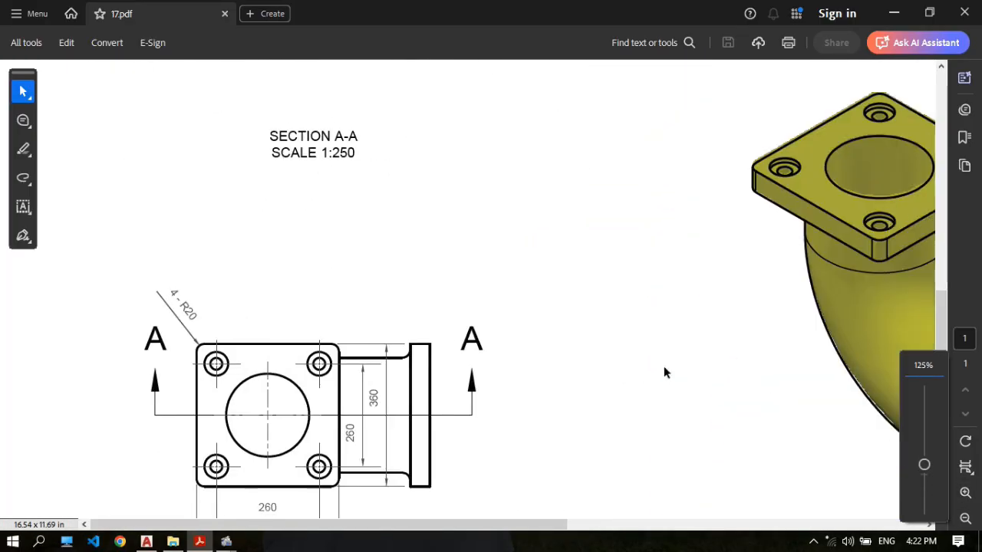
scroll(490, 301, up, 1)
click(966, 519)
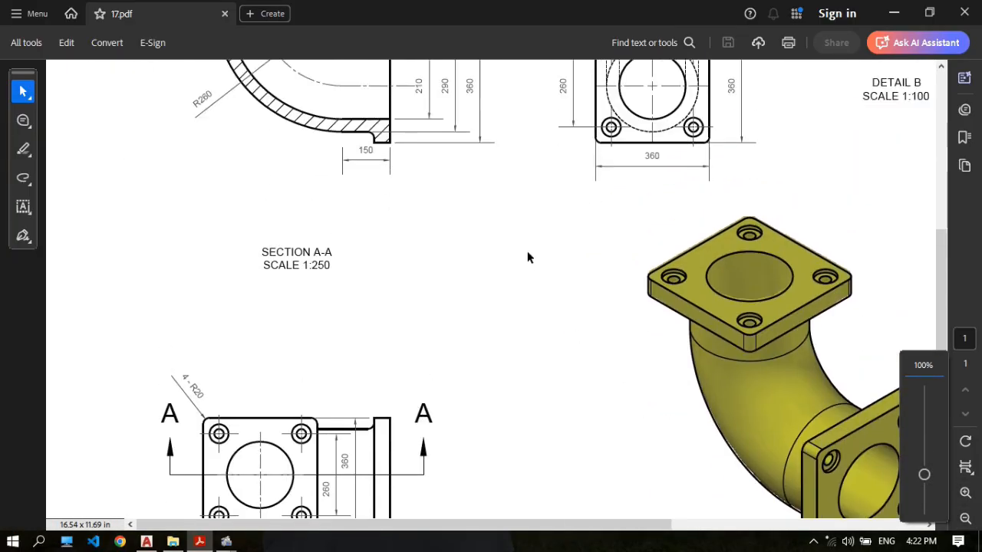
scroll(506, 246, down, 6)
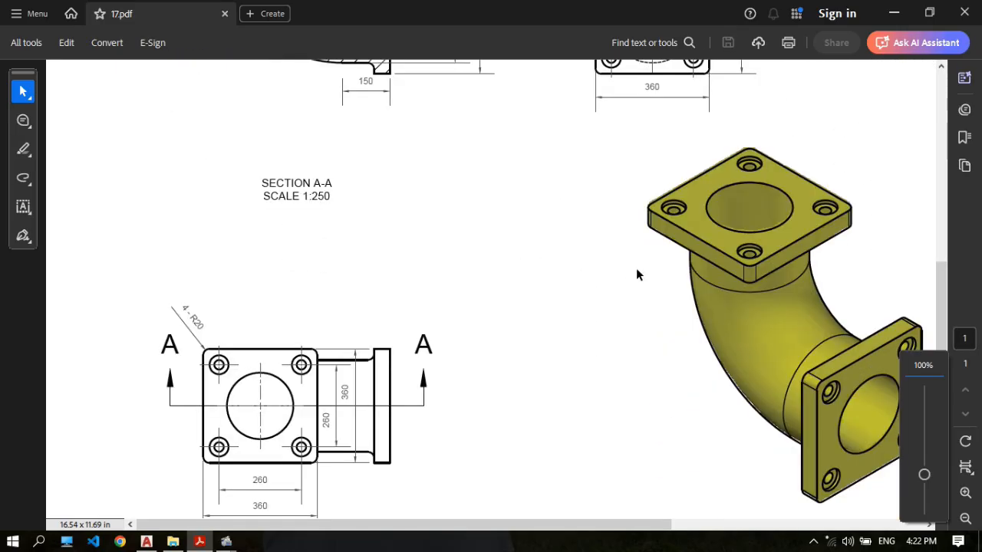
mouse_move(366, 525)
mouse_down()
mouse_move(491, 529)
mouse_move(366, 525)
mouse_up()
scroll(486, 302, up, 5)
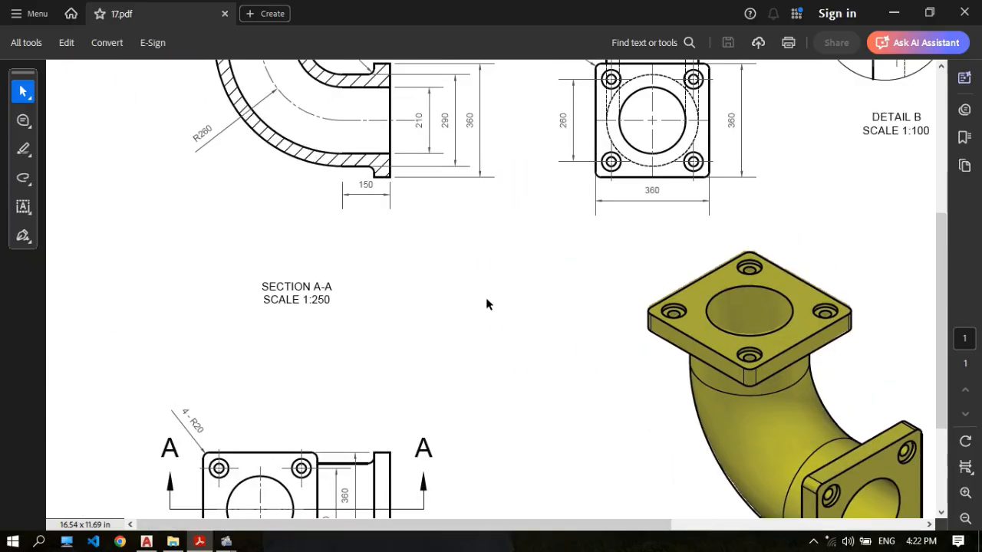
scroll(483, 299, up, 1)
scroll(481, 295, down, 2)
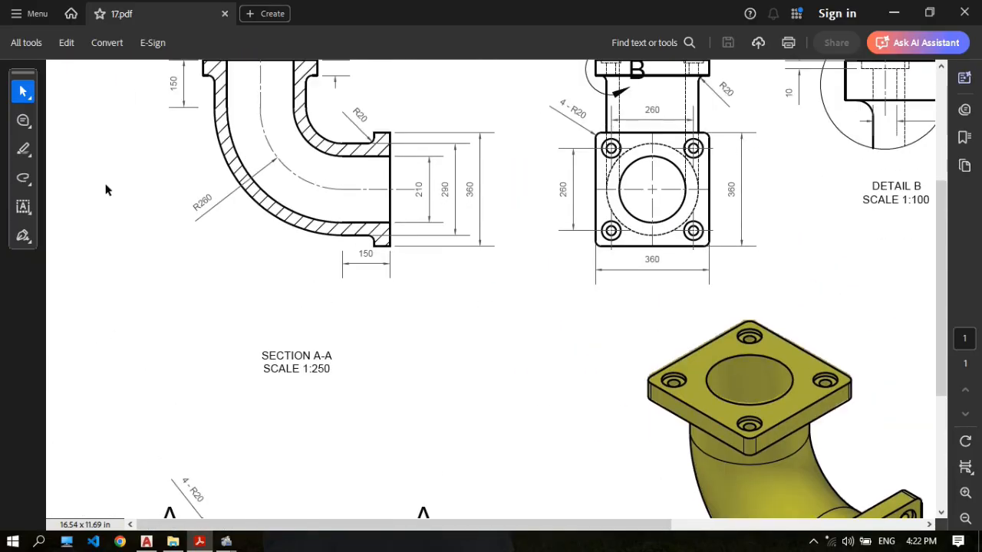
Circle the 360 width and height dimensions of the square flange in the front view with the freehand Draw tool.
click(24, 180)
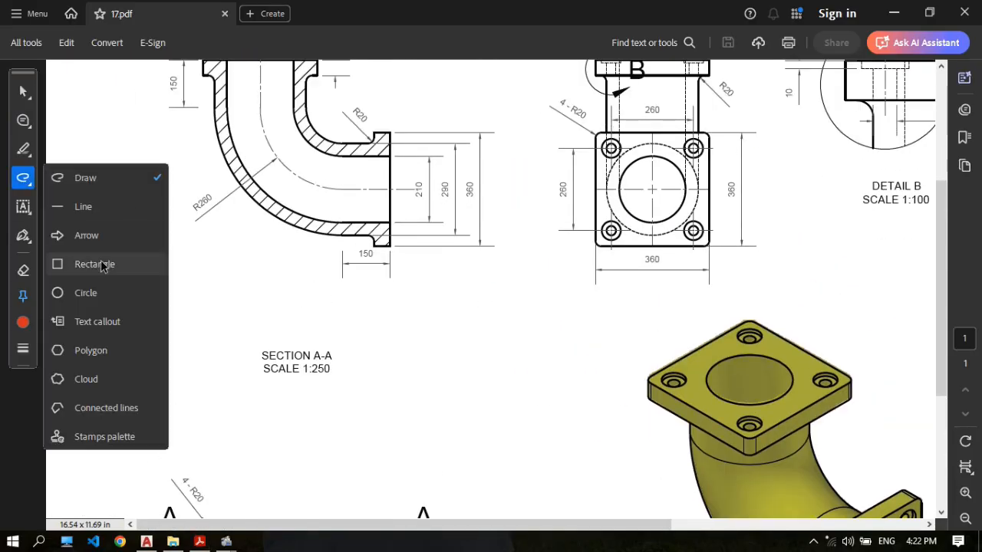
click(106, 181)
scroll(570, 208, down, 5)
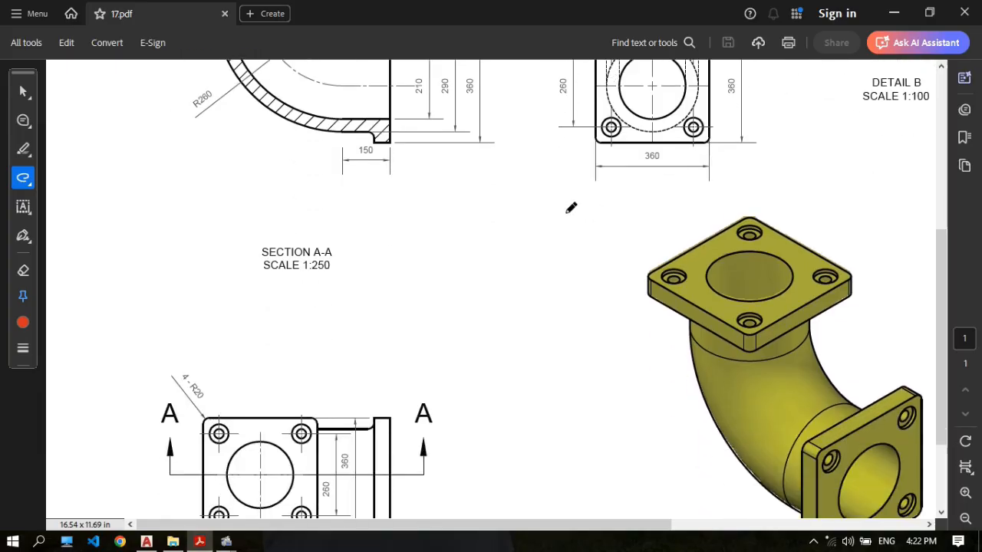
scroll(411, 338, down, 2)
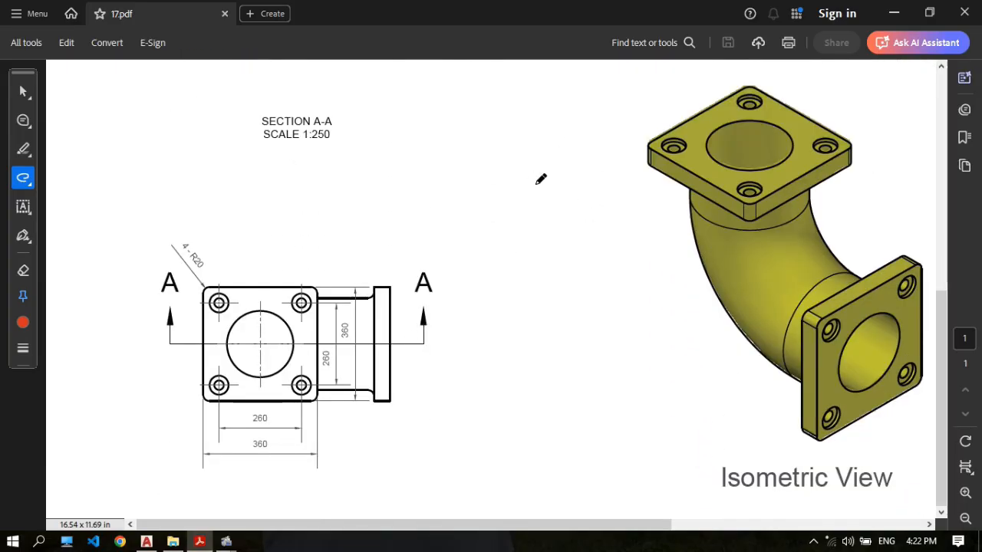
scroll(749, 305, up, 5)
scroll(639, 237, up, 2)
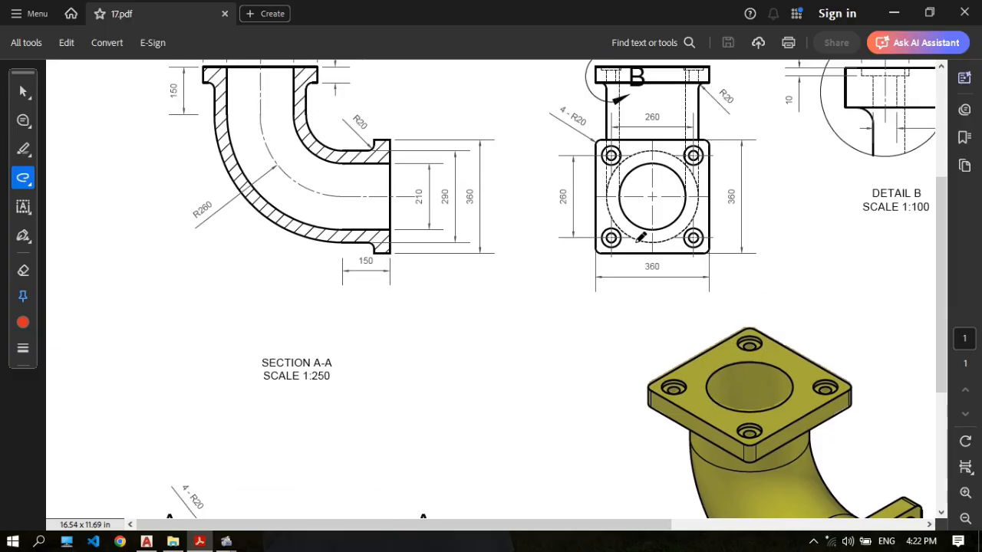
drag(667, 270, 647, 278)
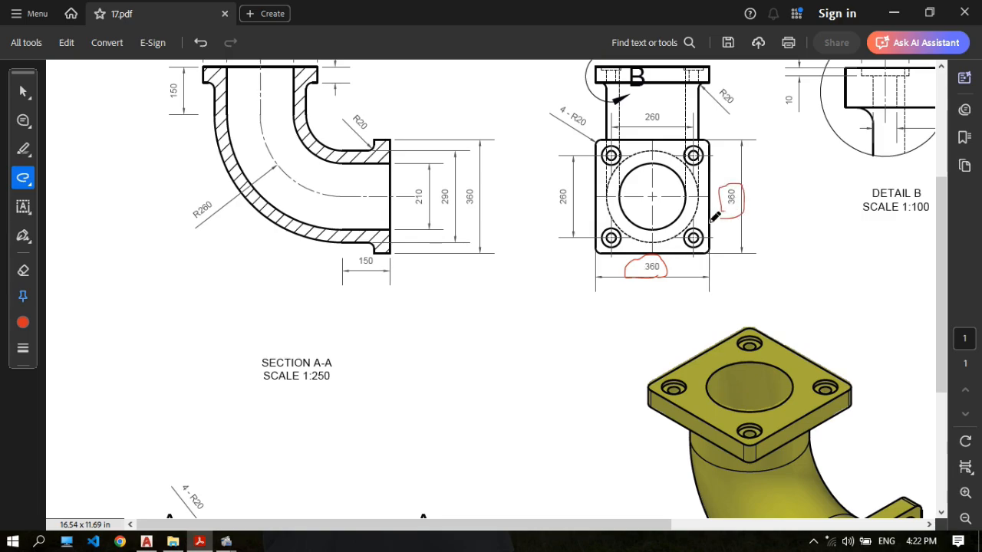
Switch to AutoCAD and set the model view to Top.
click(146, 541)
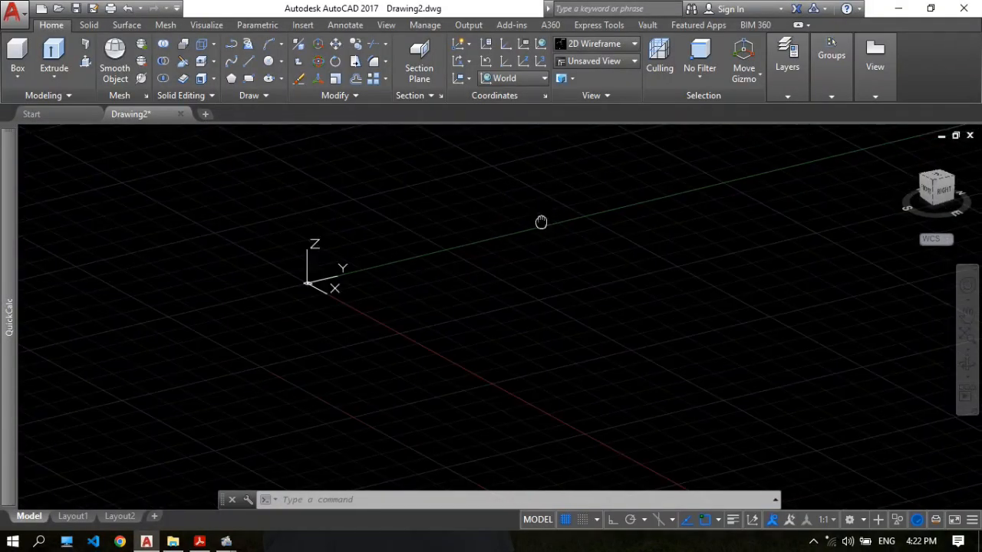
click(627, 63)
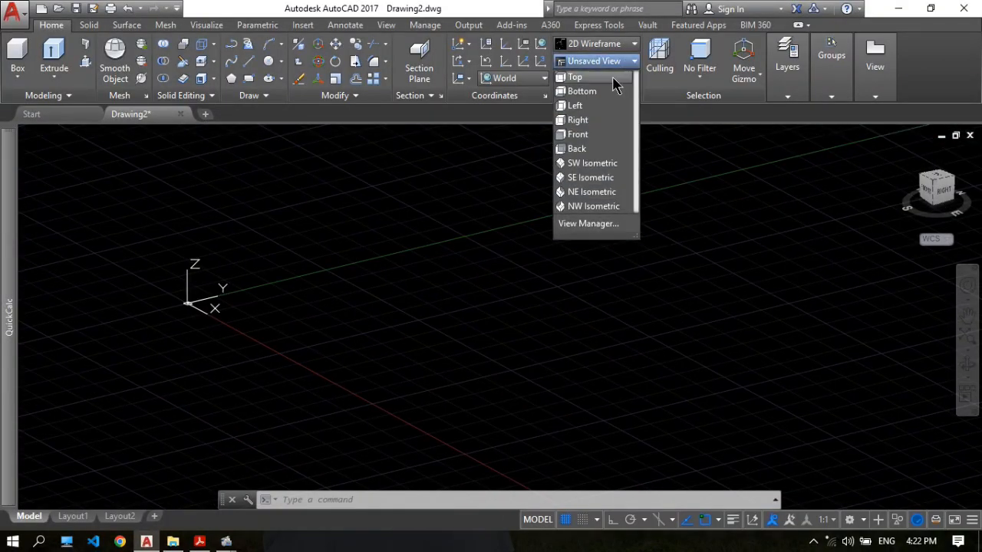
click(610, 79)
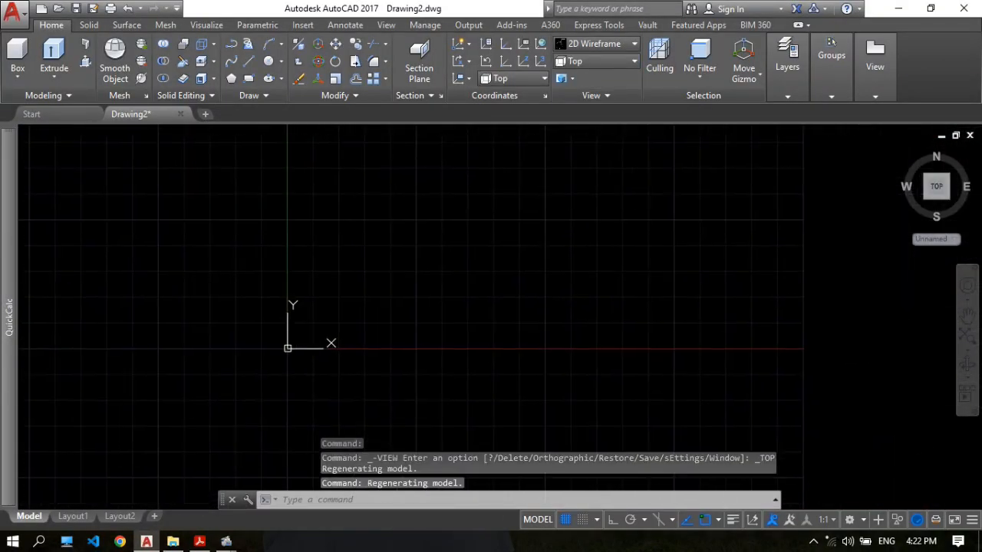
Draw a 360 by 360 mm rectangle for the flange, starting just up and over from the origin.
text(Re)
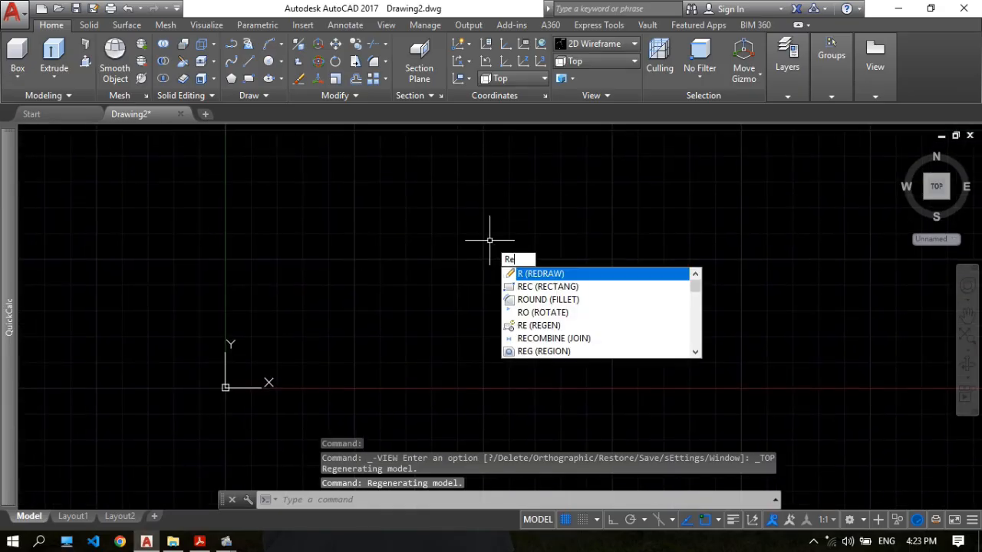
text(c)
key(Return)
scroll(541, 219, down, 2)
middle_drag(540, 217, 377, 352)
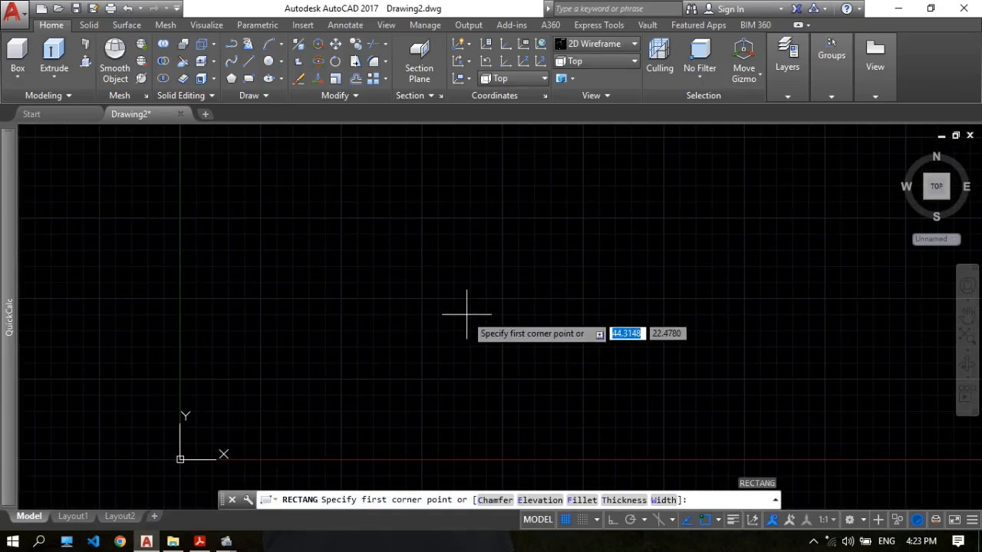
click(467, 314)
middle_drag(583, 244, 463, 281)
middle_drag(633, 208, 605, 208)
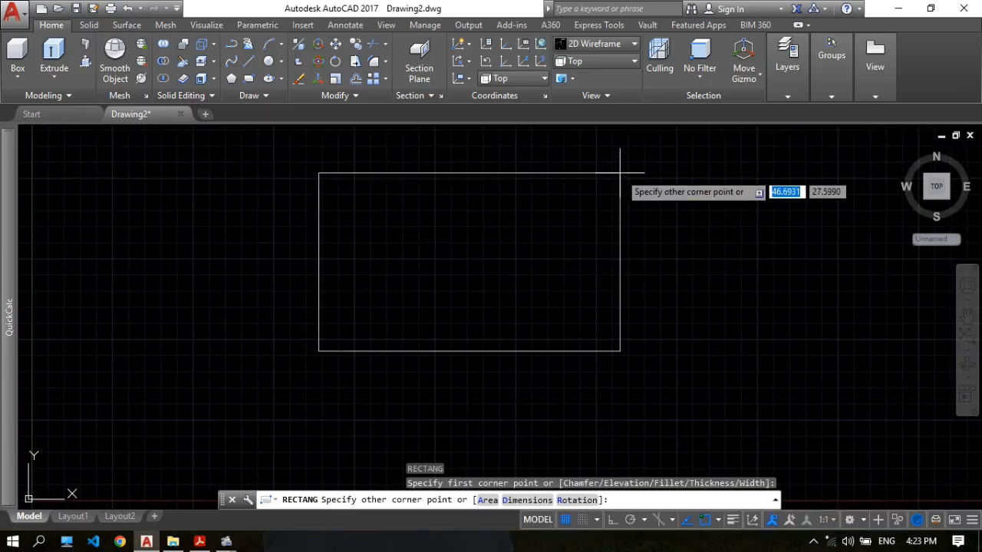
text(360)
key(Tab)
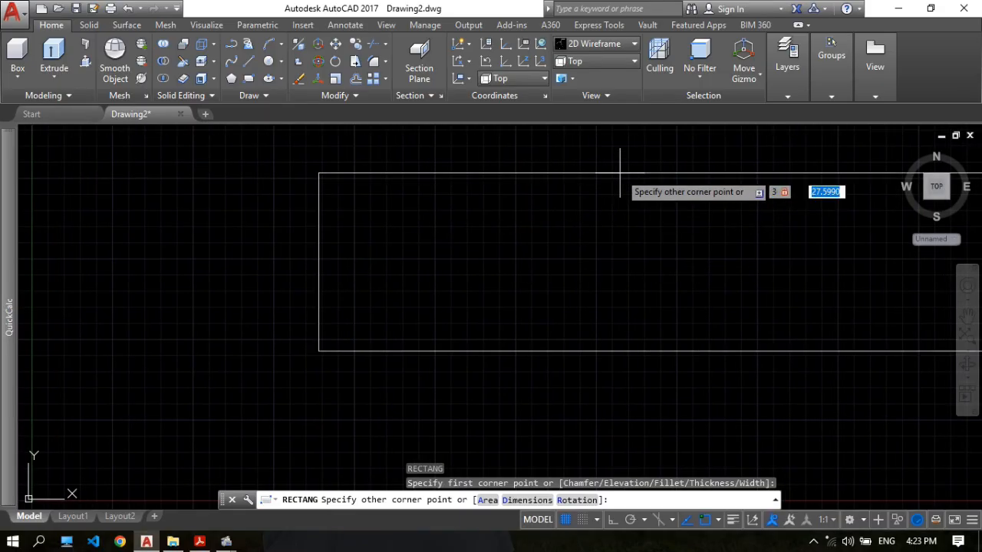
text(360)
key(Return)
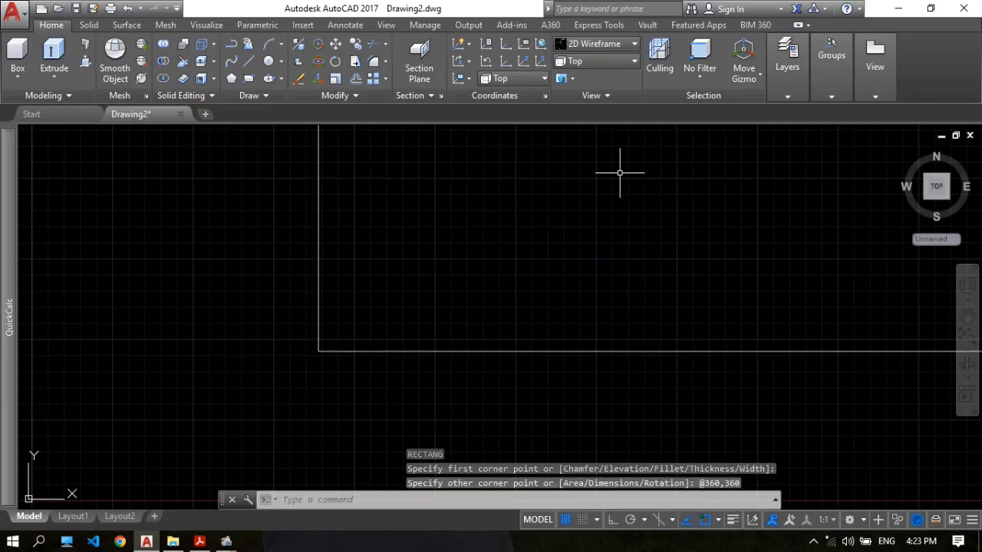
Set the view of the flange square to SE Isometric.
scroll(627, 235, down, 3)
middle_drag(711, 204, 548, 318)
scroll(514, 271, up, 2)
mouse_move(528, 272)
middle_down()
mouse_move(512, 240)
mouse_move(479, 242)
middle_up()
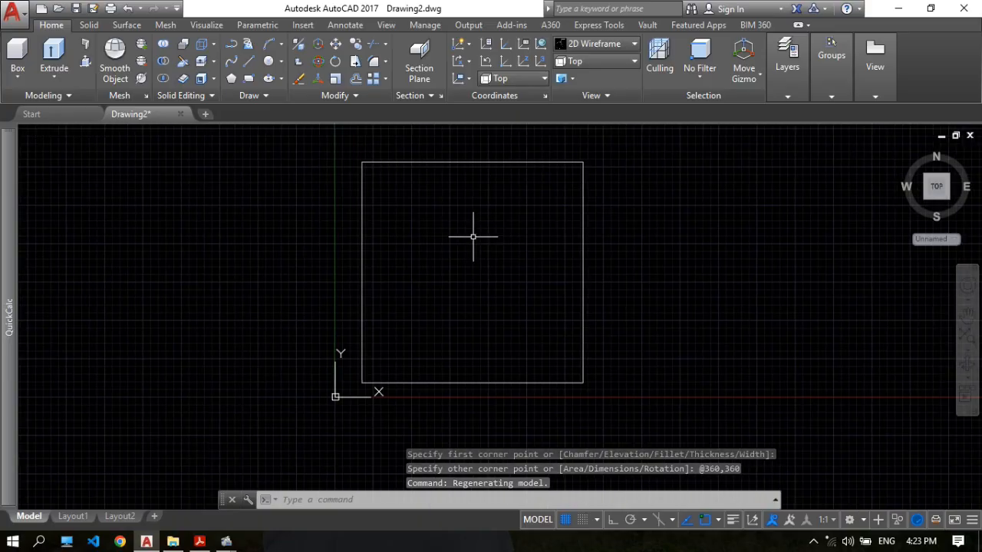
scroll(476, 235, up, 2)
scroll(430, 235, down, 2)
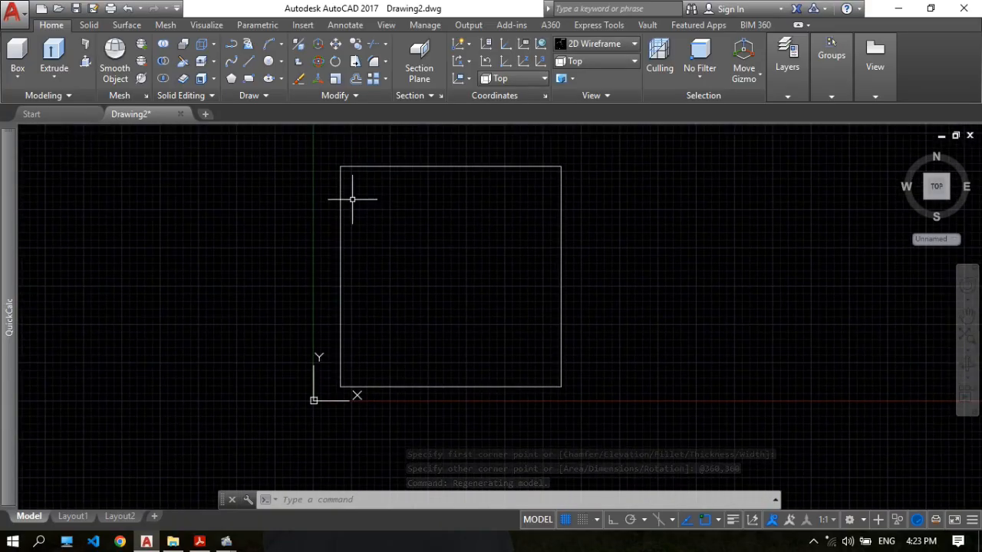
click(618, 63)
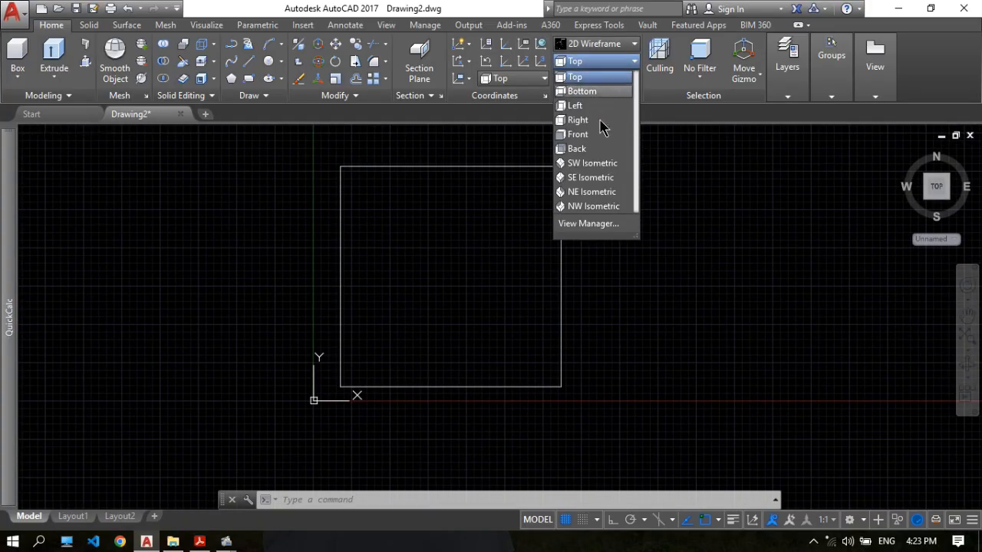
click(593, 179)
scroll(583, 184, down, 3)
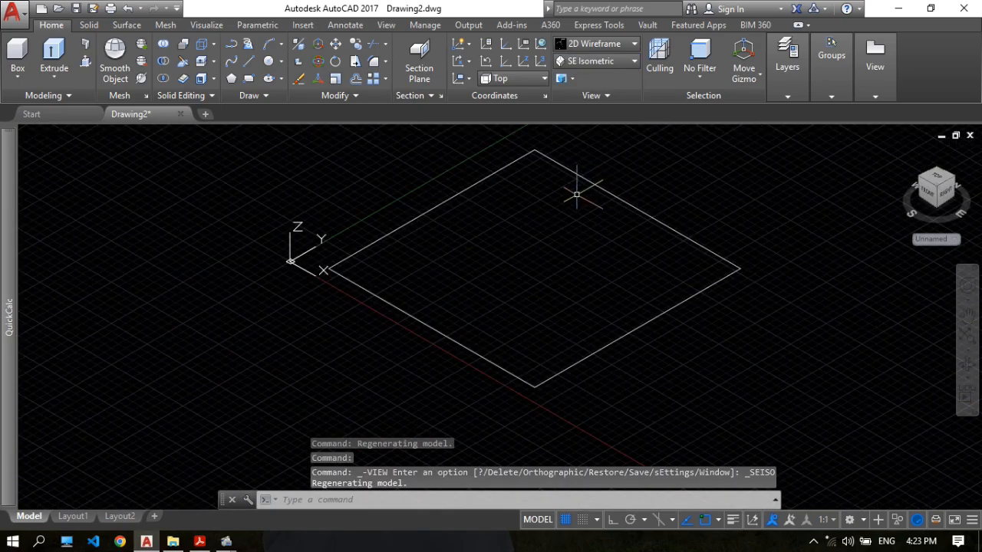
Start Presspull, switch to 17.pdf in Acrobat and circle the 50 flange thickness dimension in section A-A freehand.
click(85, 63)
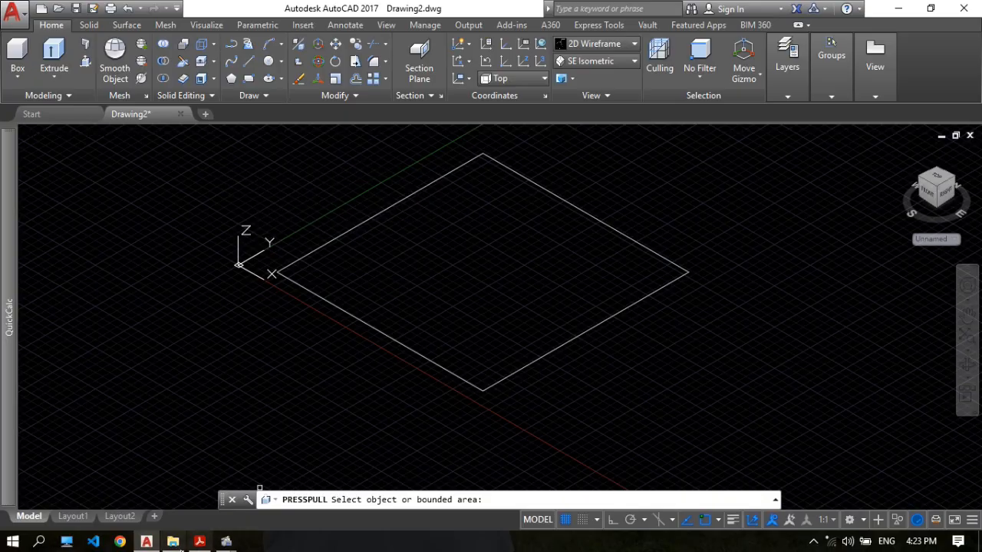
click(200, 542)
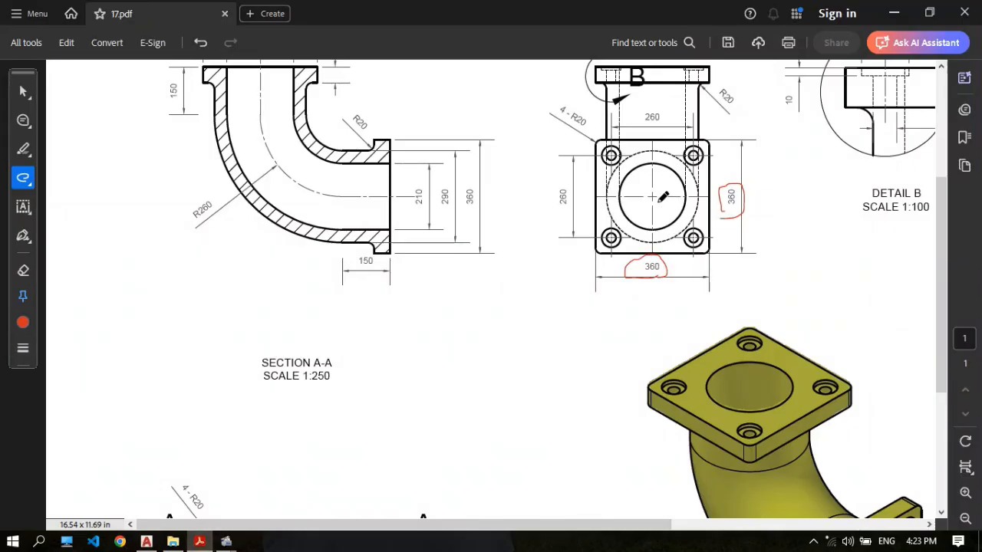
scroll(703, 163, up, 1)
scroll(366, 125, up, 2)
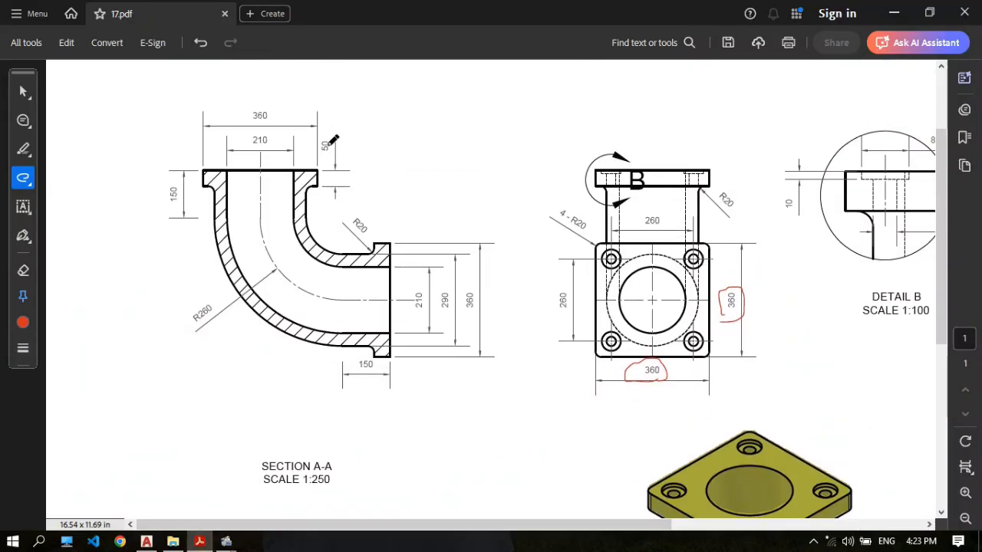
drag(331, 153, 330, 138)
scroll(263, 475, down, 2)
Return to AutoCAD and extrude the flange square upward 50 mm with Presspull.
click(147, 542)
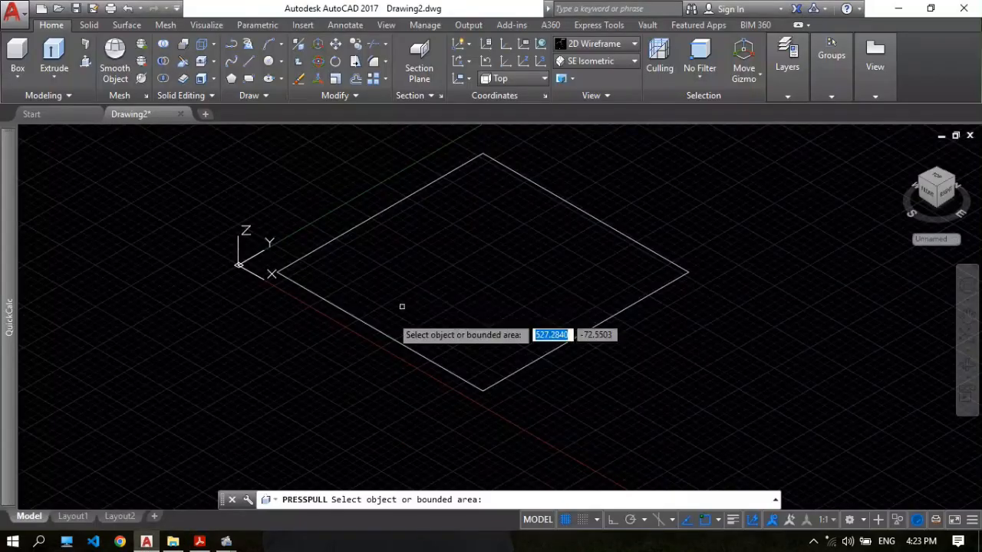
click(437, 272)
middle_drag(438, 228, 432, 278)
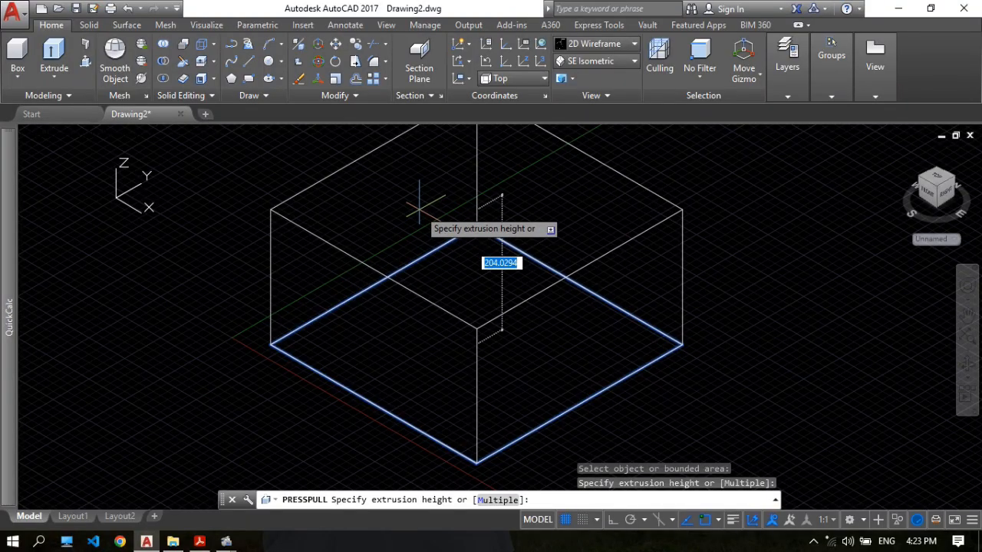
text(50)
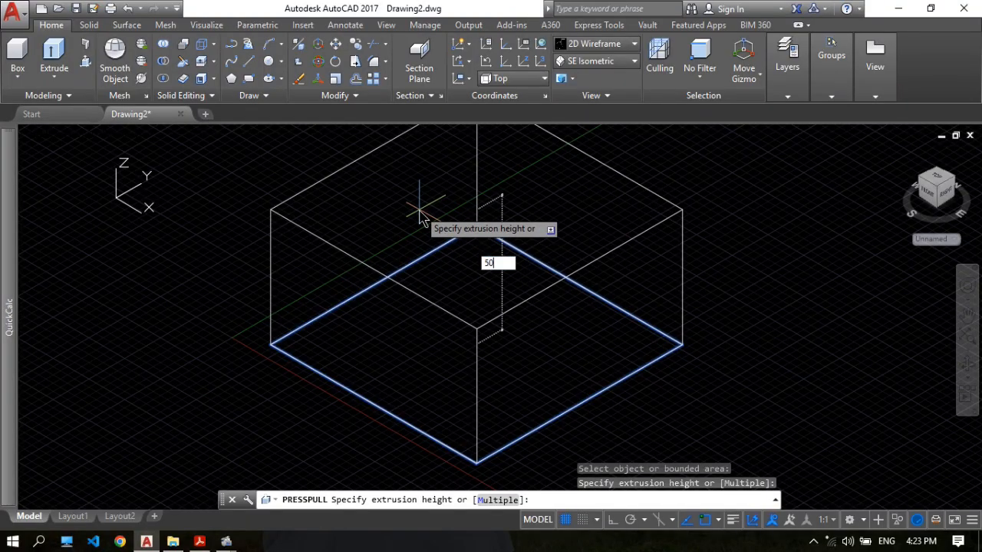
key(Return)
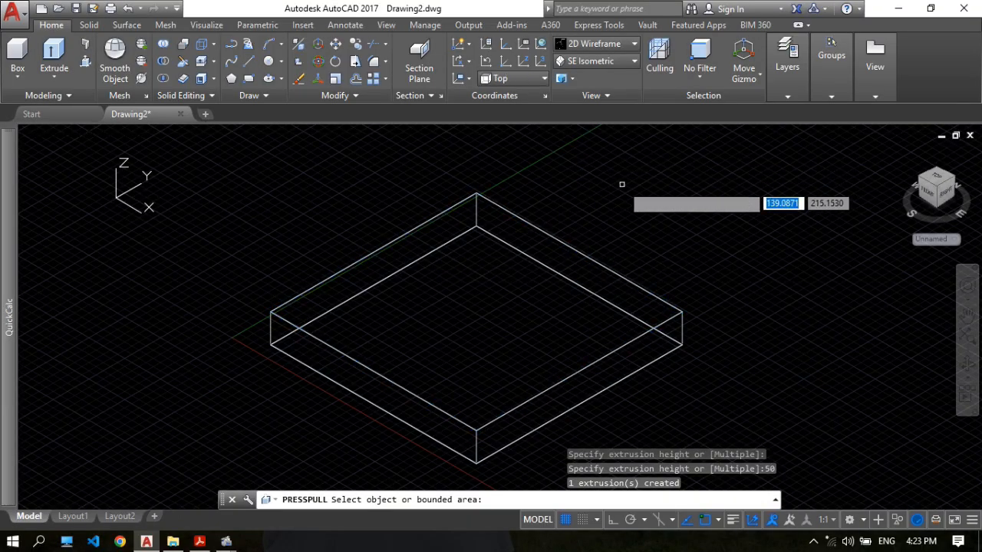
key(Return)
scroll(693, 258, down, 2)
middle_drag(665, 269, 421, 246)
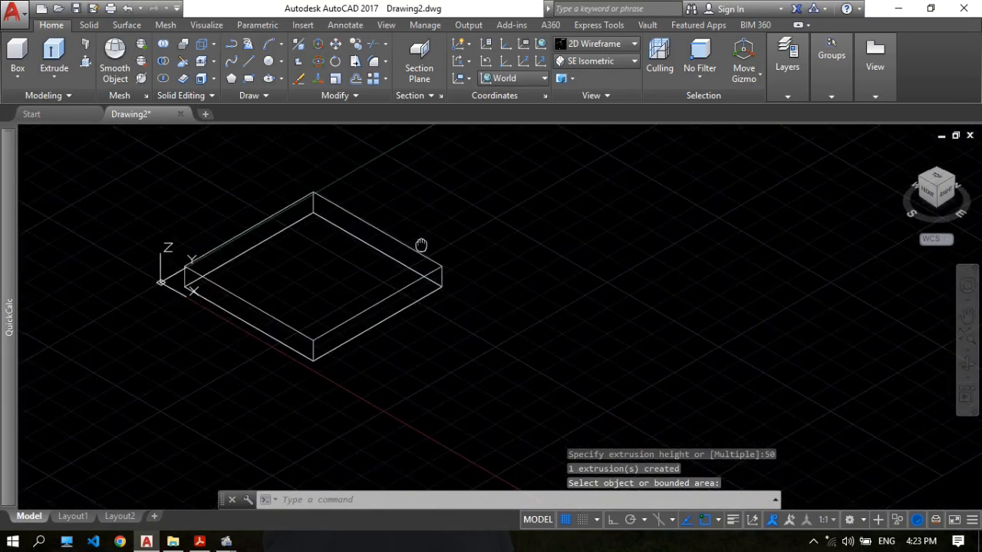
scroll(351, 242, up, 2)
middle_drag(343, 242, 495, 253)
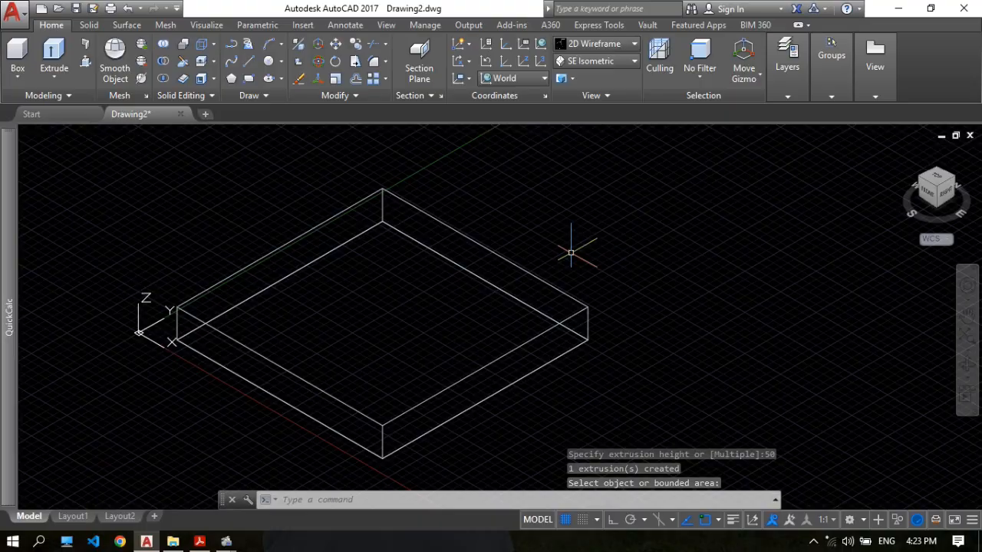
middle_drag(571, 254, 564, 260)
Switch to 17.pdf in Acrobat and circle the Ø60 and Ø30 hole diameters in Detail B freehand.
click(200, 542)
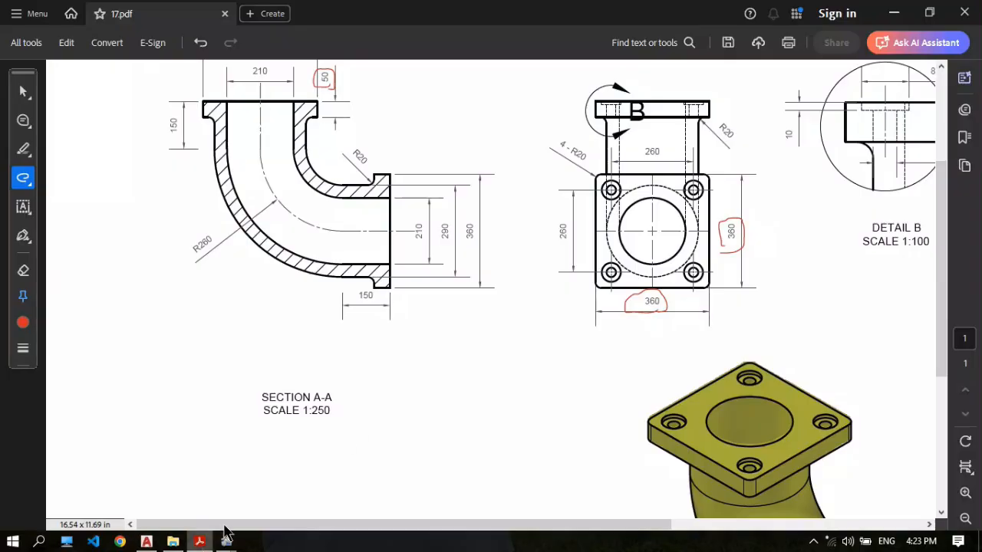
scroll(560, 242, down, 3)
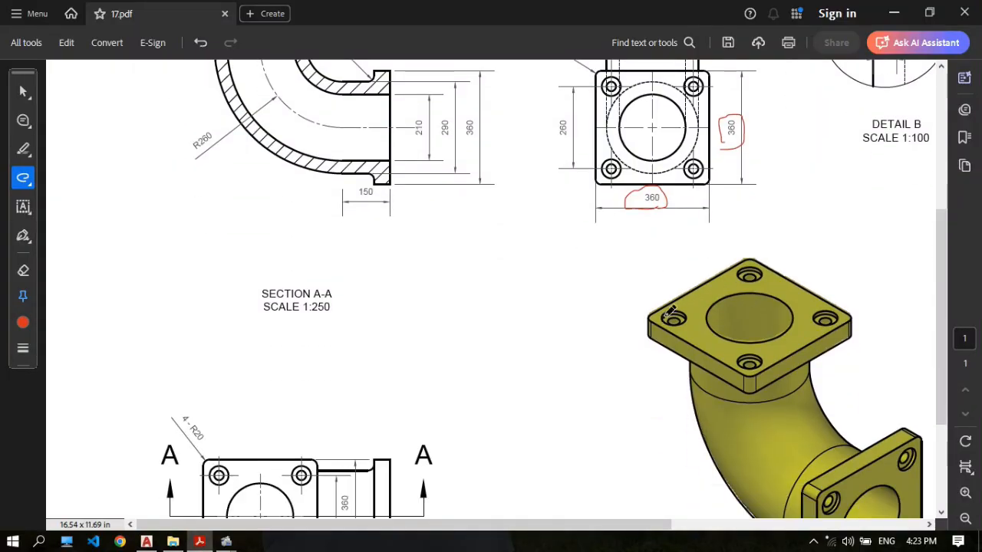
scroll(546, 269, up, 2)
scroll(546, 272, down, 3)
scroll(344, 351, up, 2)
scroll(551, 291, up, 3)
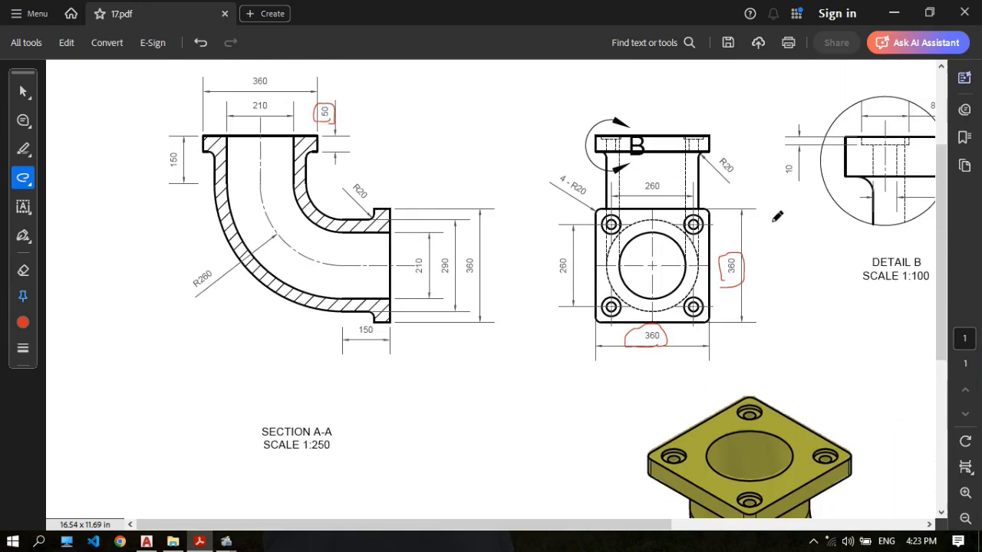
drag(352, 527, 544, 526)
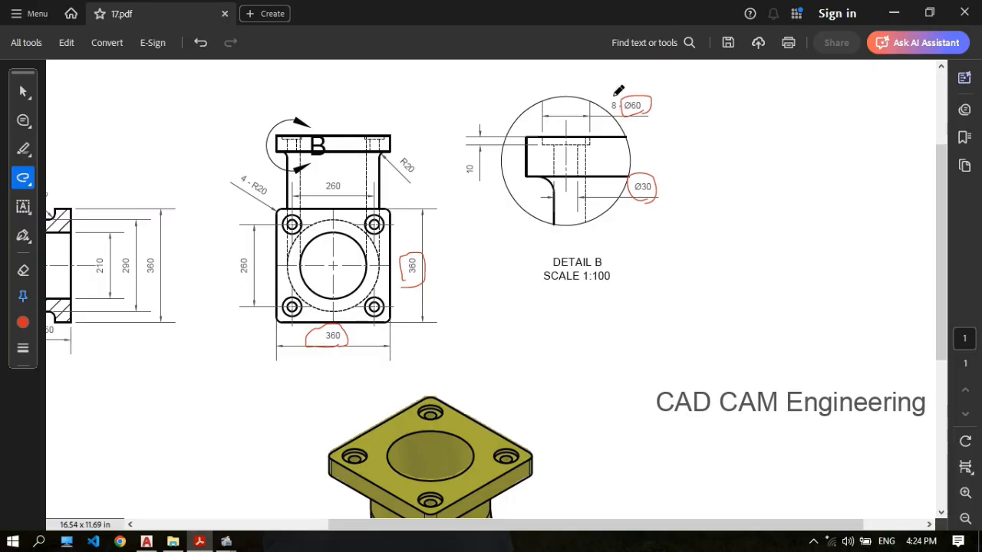
Examine the counterbored flange holes in the isometric view and compare them with the diameters in Detail B.
scroll(613, 142, down, 3)
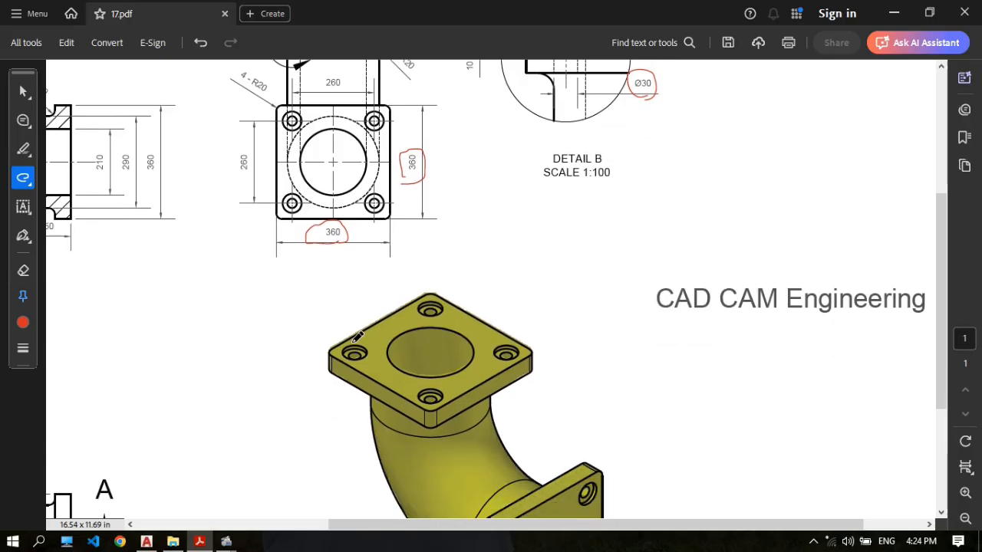
scroll(459, 381, down, 2)
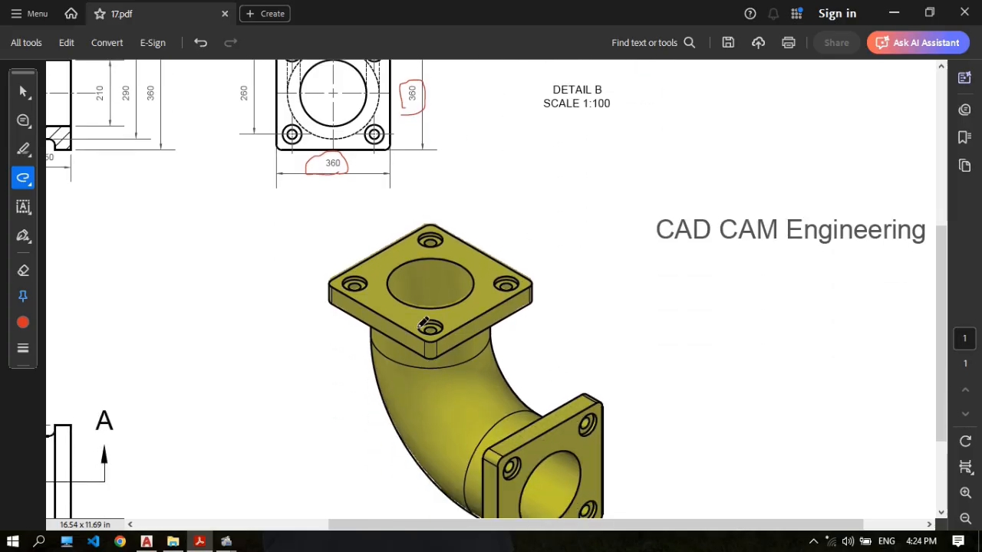
scroll(483, 323, down, 1)
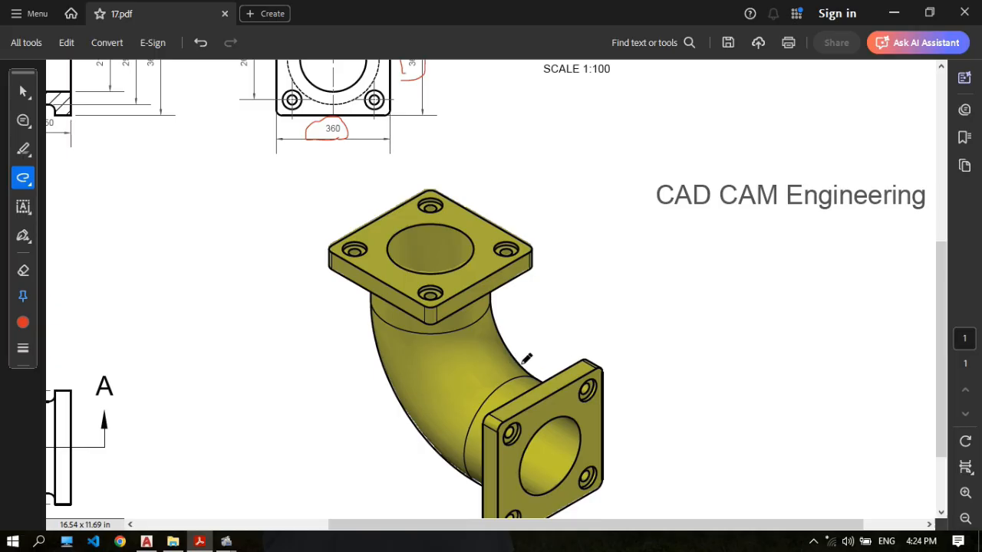
scroll(553, 331, up, 1)
scroll(549, 337, up, 1)
scroll(481, 318, down, 1)
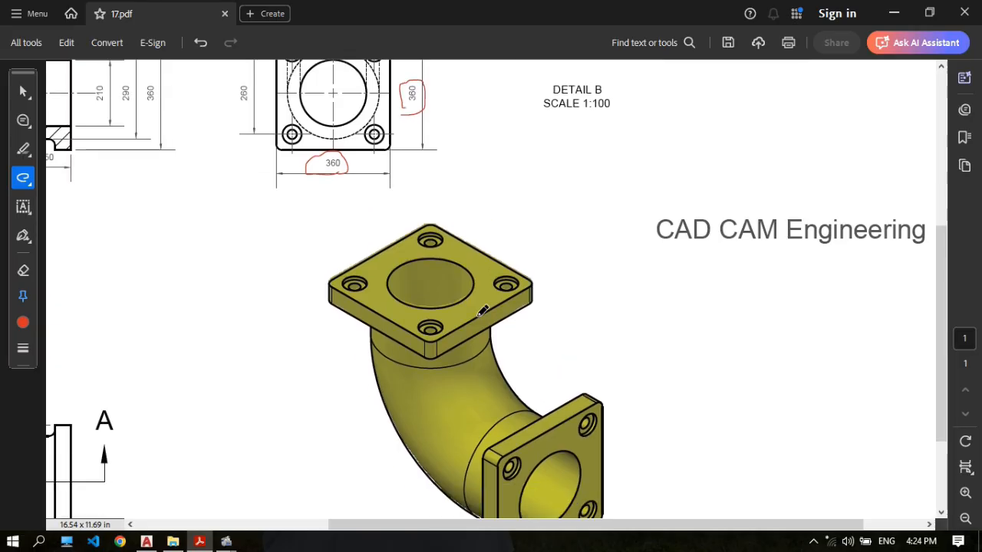
scroll(500, 307, up, 5)
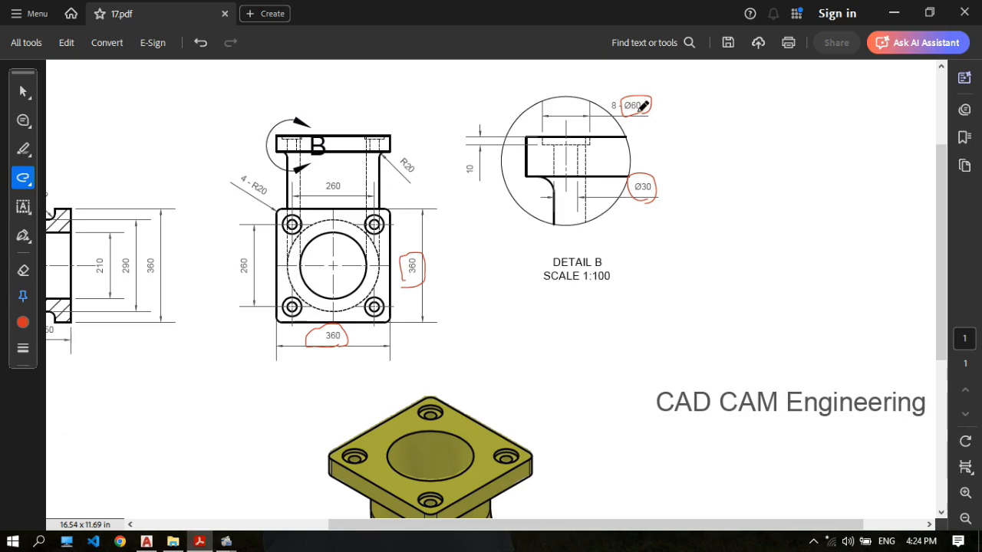
scroll(648, 115, down, 3)
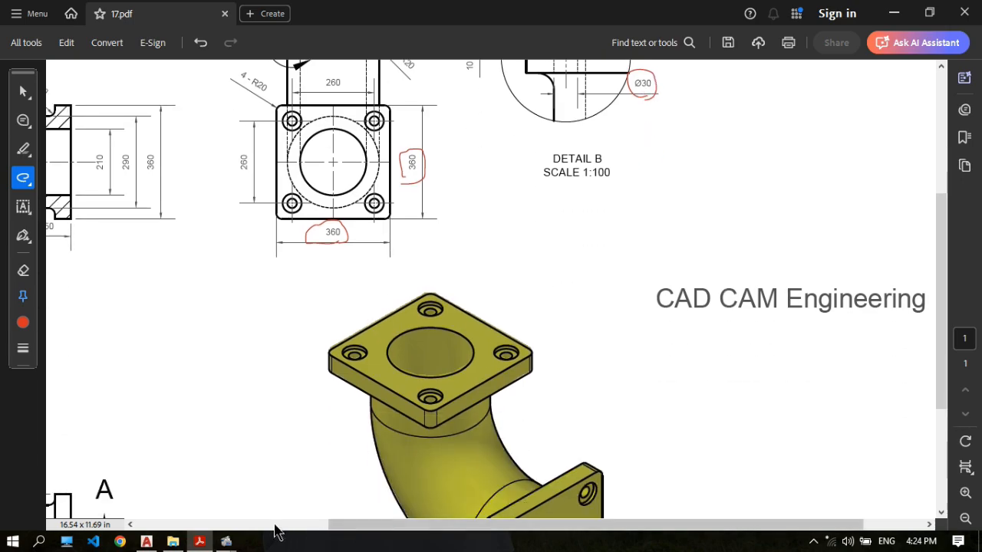
Switch to AutoCAD and draw a 30 mm diameter circle in the empty space beside the flange plate.
click(147, 542)
scroll(505, 239, down, 2)
middle_drag(543, 233, 522, 211)
scroll(543, 224, up, 3)
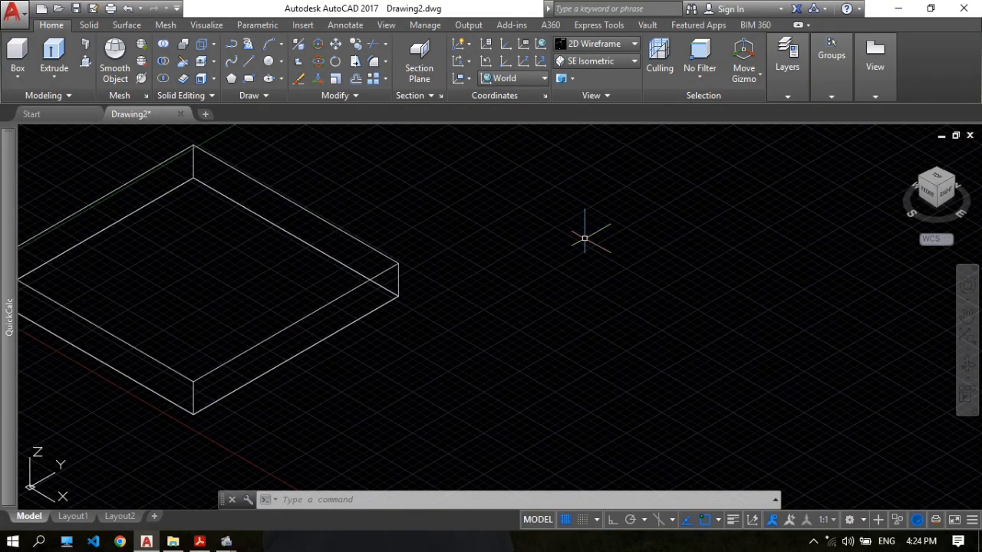
text(c)
key(Return)
click(552, 266)
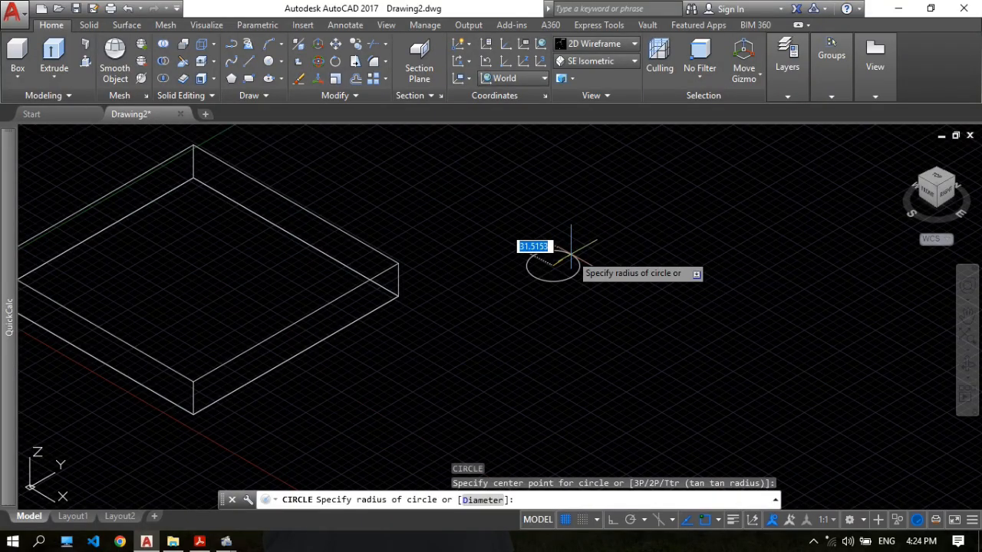
text(d)
key(Return)
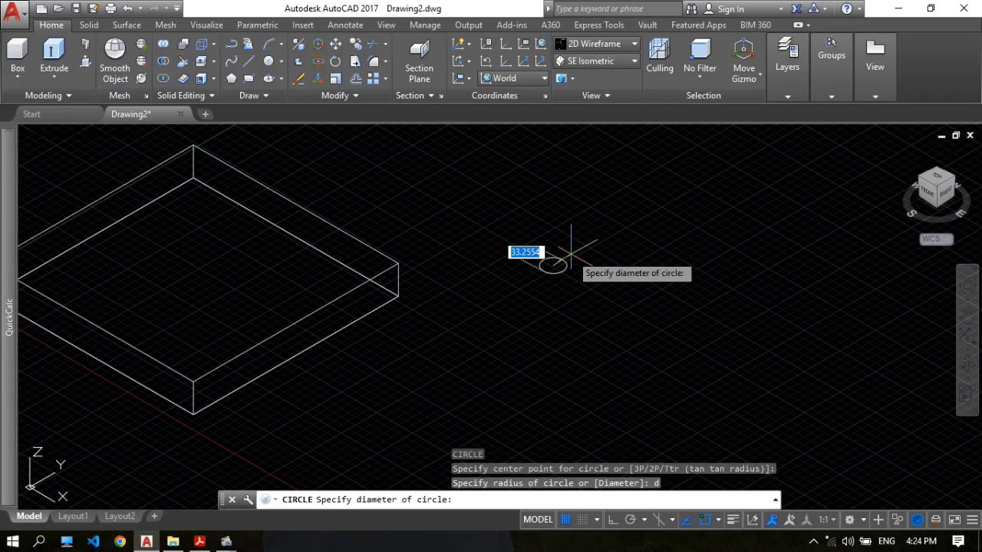
key(Return)
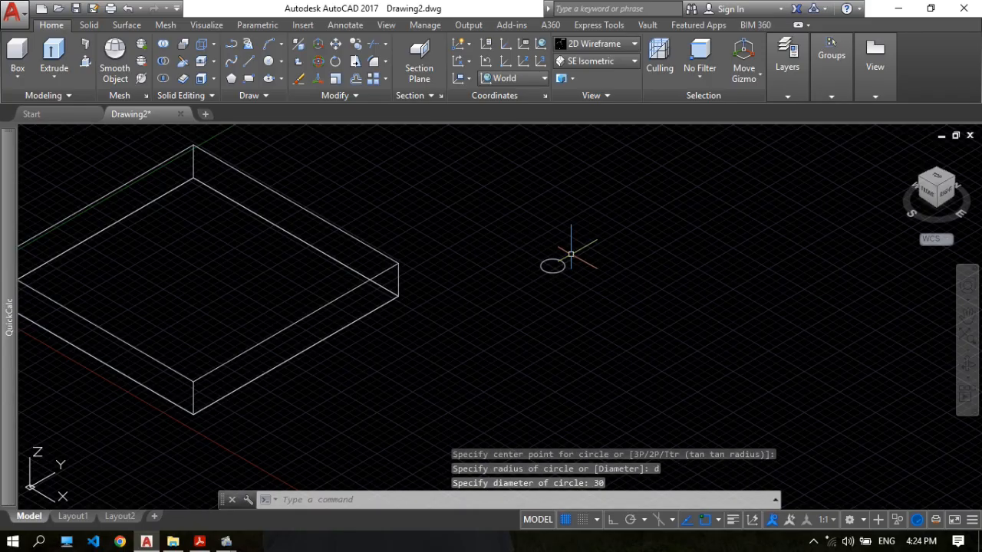
Extrude the 30 mm circle beside the flange plate upward 50 mm with Presspull.
scroll(556, 261, up, 2)
click(85, 61)
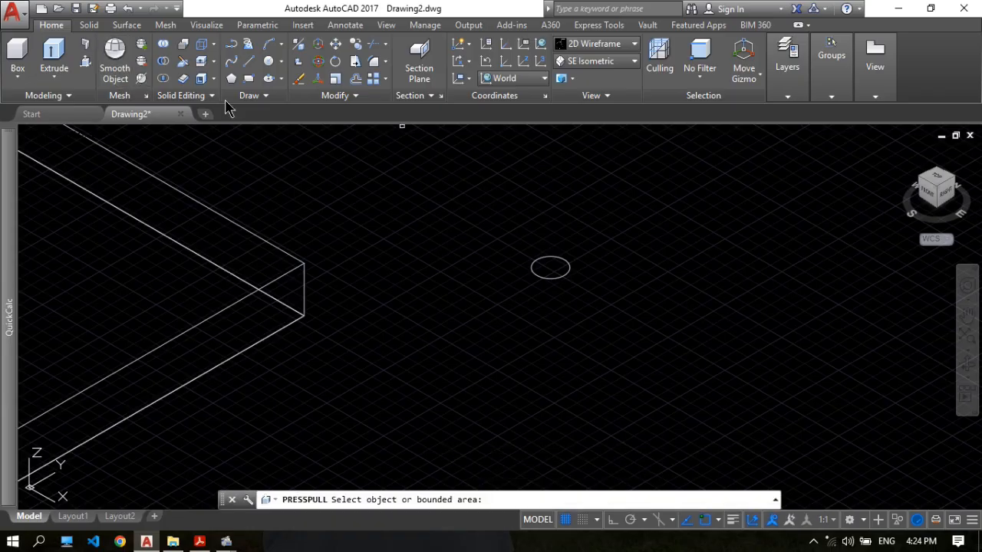
click(550, 267)
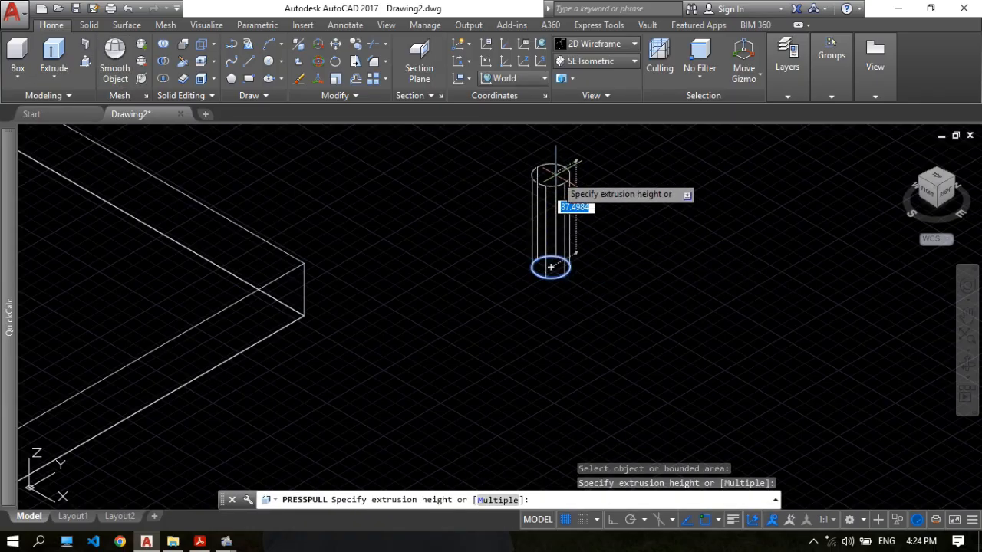
key(Return)
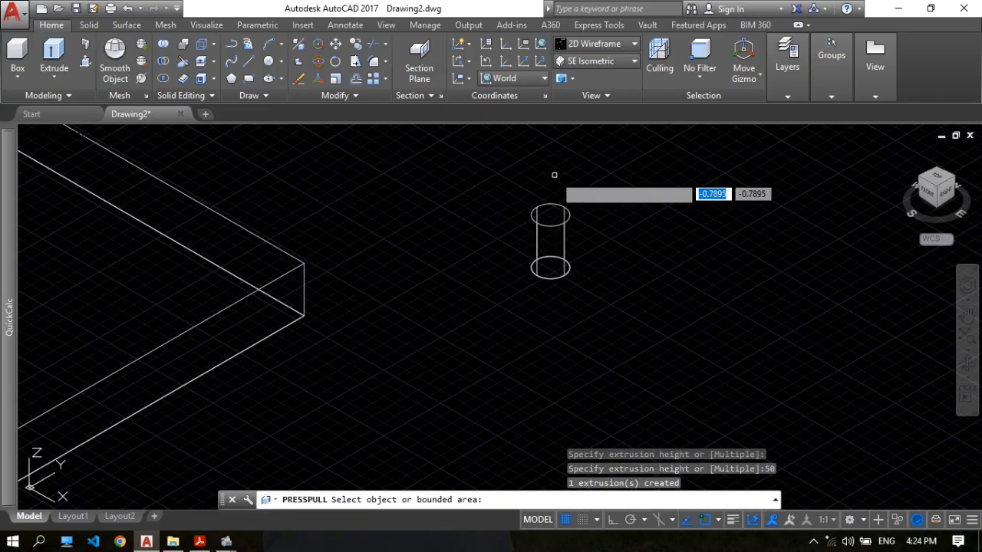
key(Return)
Draw a 60 mm diameter circle centred on the top face of the 30 mm cylinder.
middle_drag(527, 179, 499, 190)
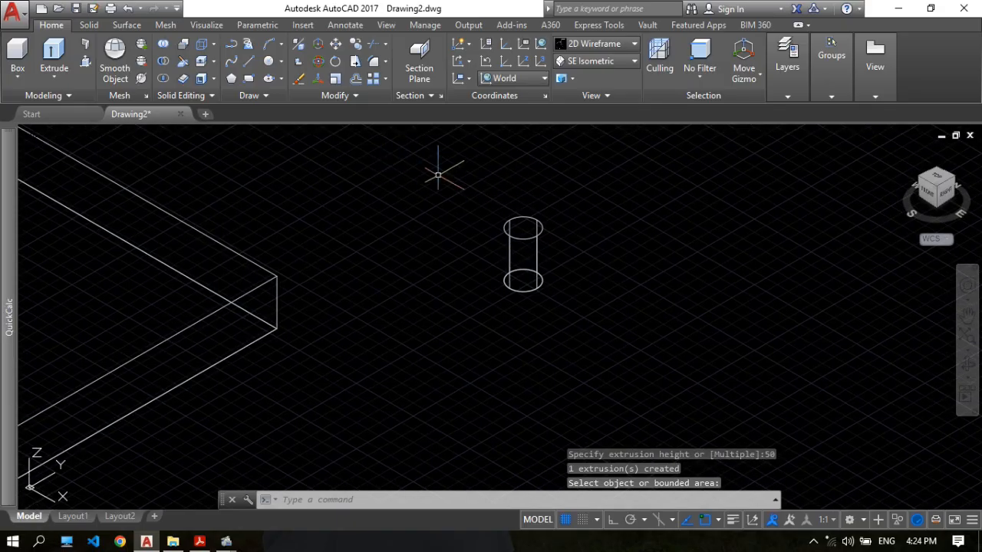
text(c)
key(Return)
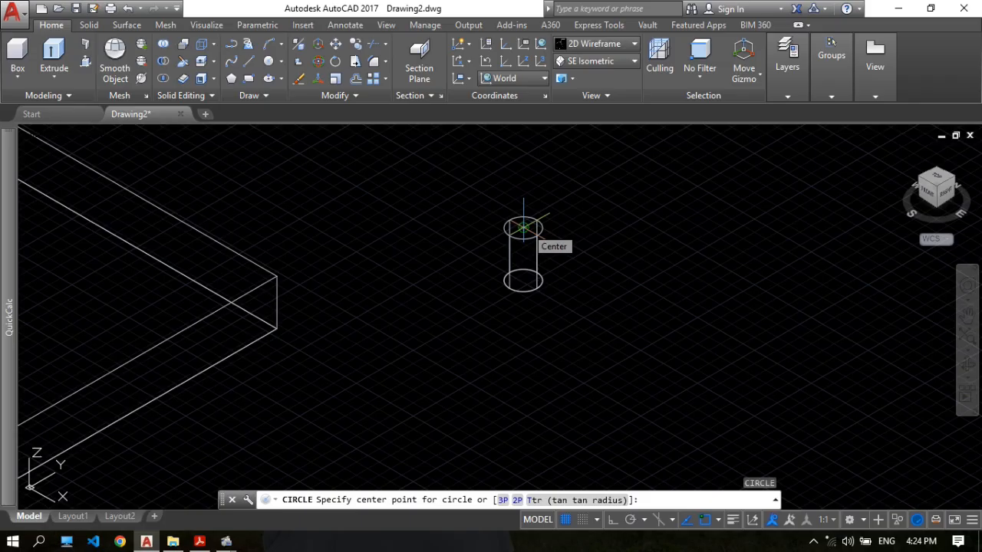
click(523, 227)
text(d)
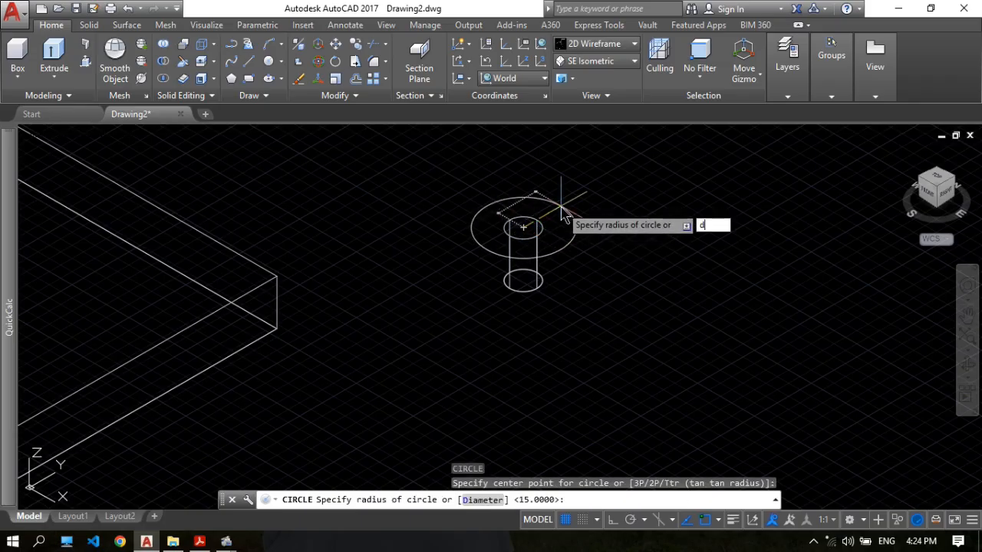
key(Return)
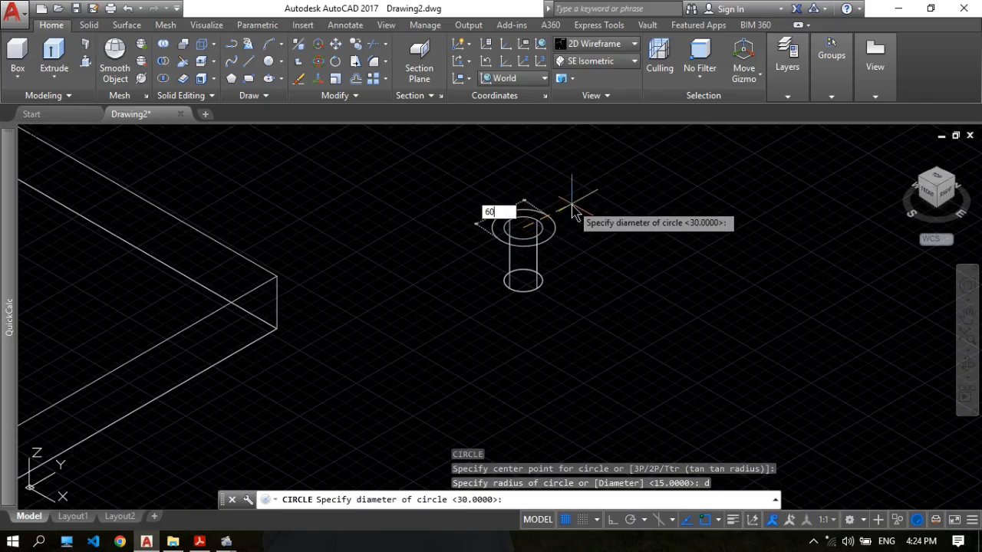
key(Return)
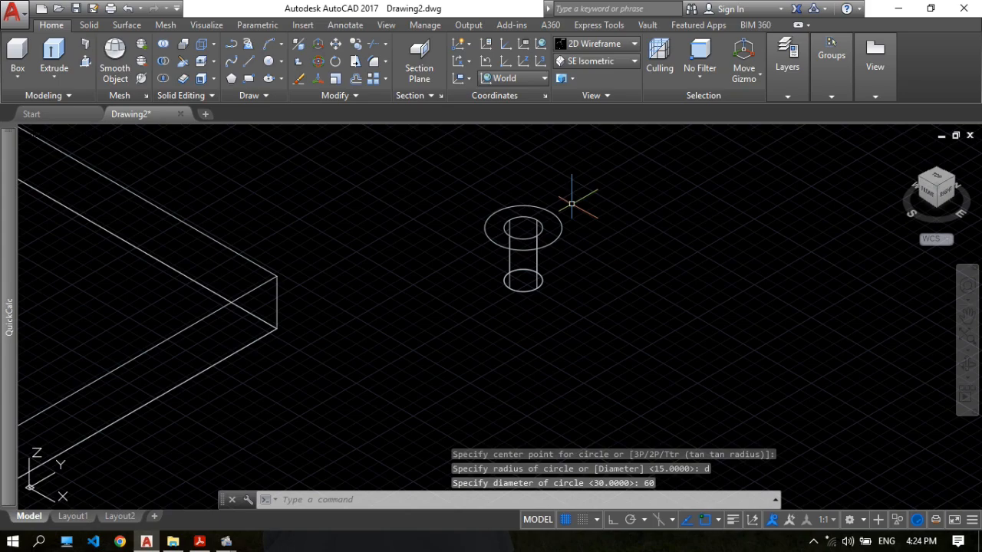
Extrude the 60 mm circle 10 mm downward as a solid to form the counterbore head.
click(52, 53)
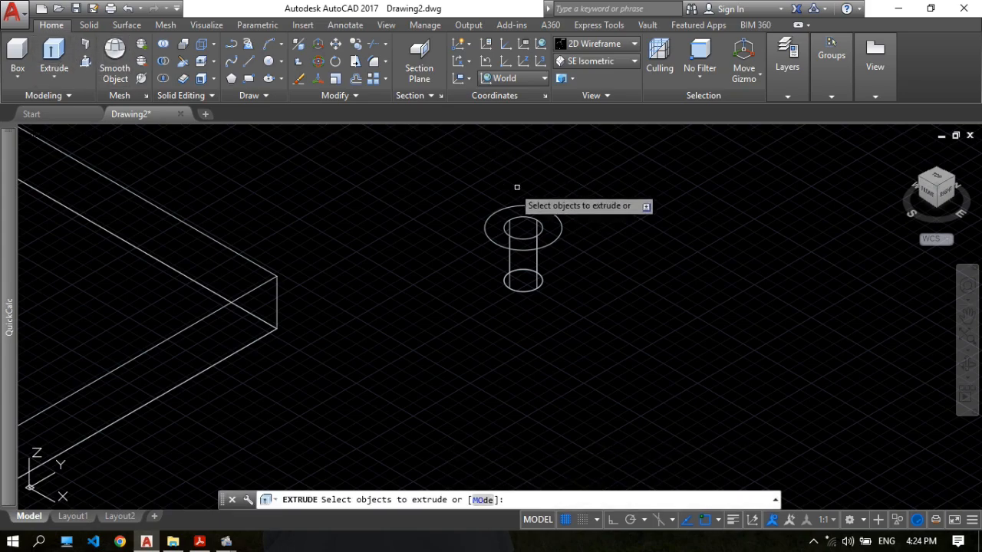
click(559, 219)
key(Return)
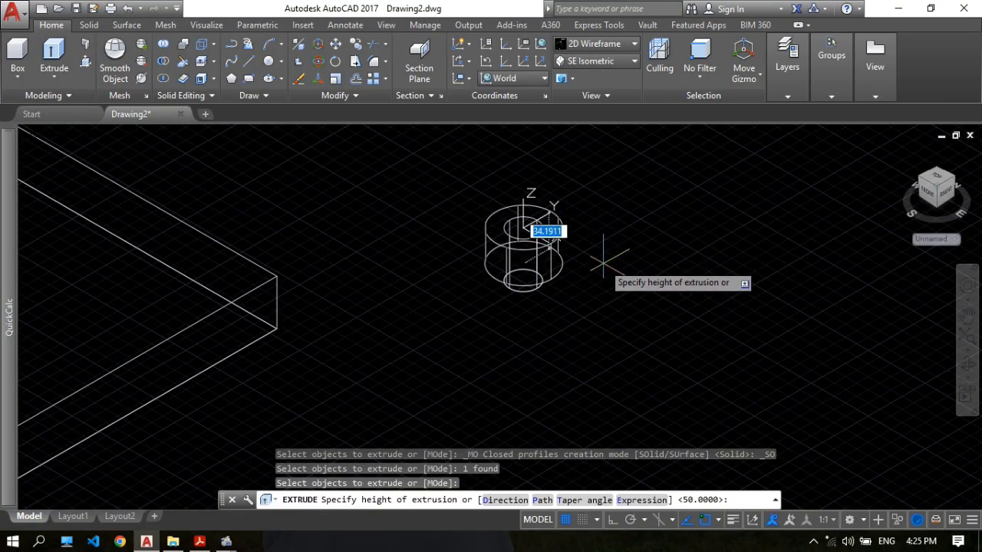
key(BackSpace)
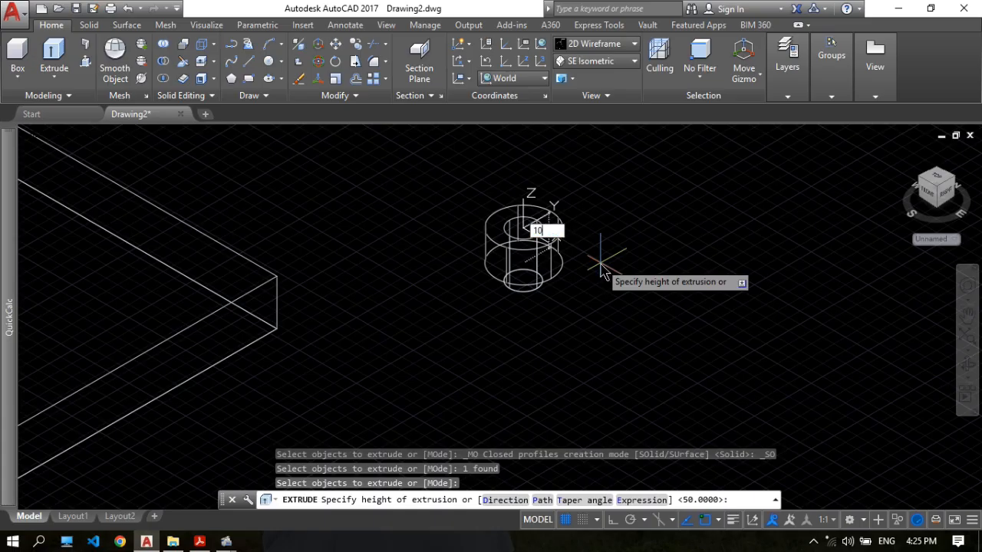
key(Return)
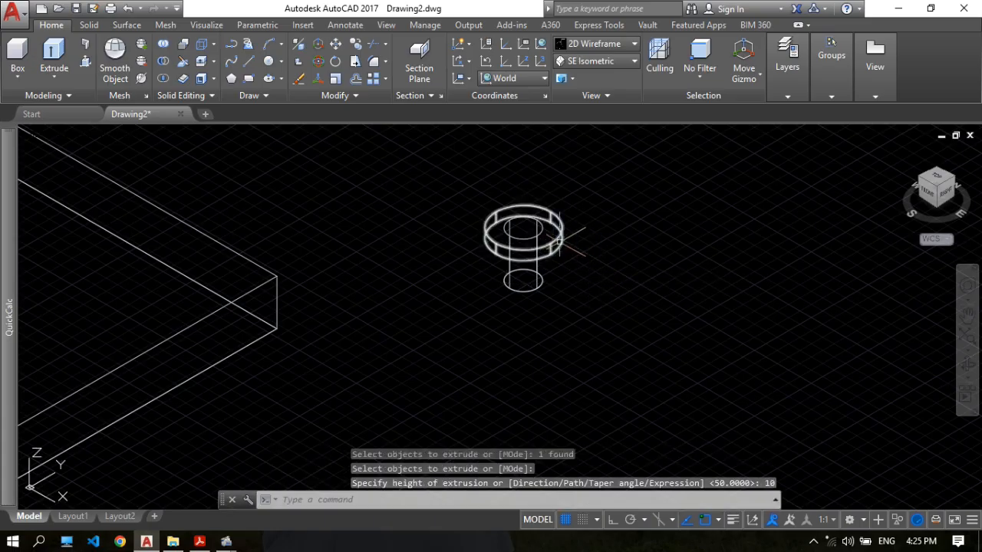
Check the counterbore depth in Detail B of 17.pdf in Acrobat and return to AutoCAD.
click(199, 541)
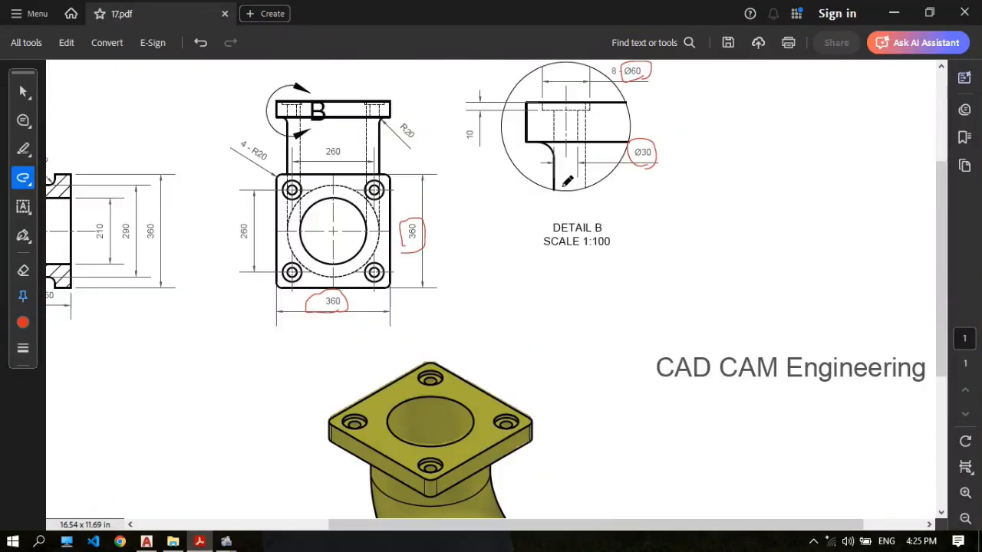
scroll(568, 181, up, 2)
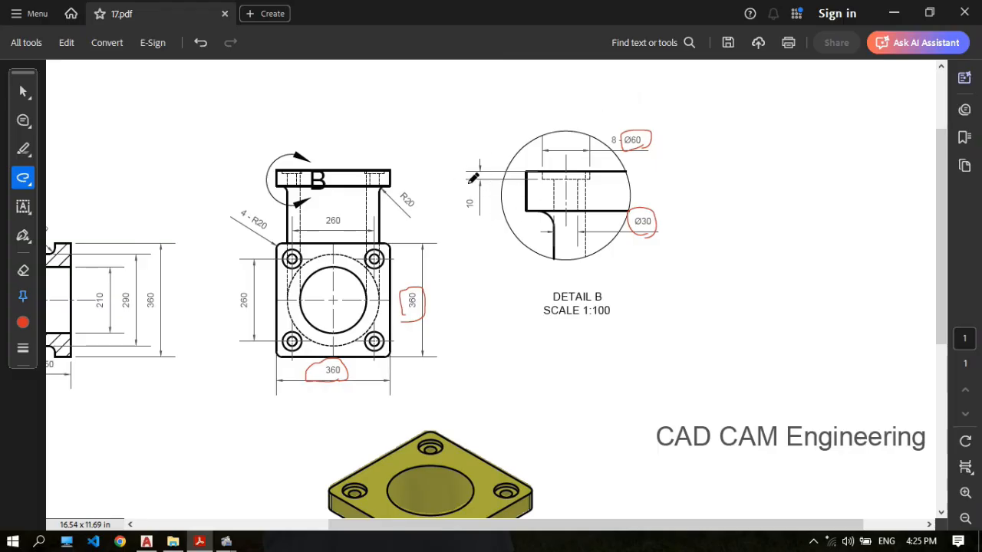
click(148, 543)
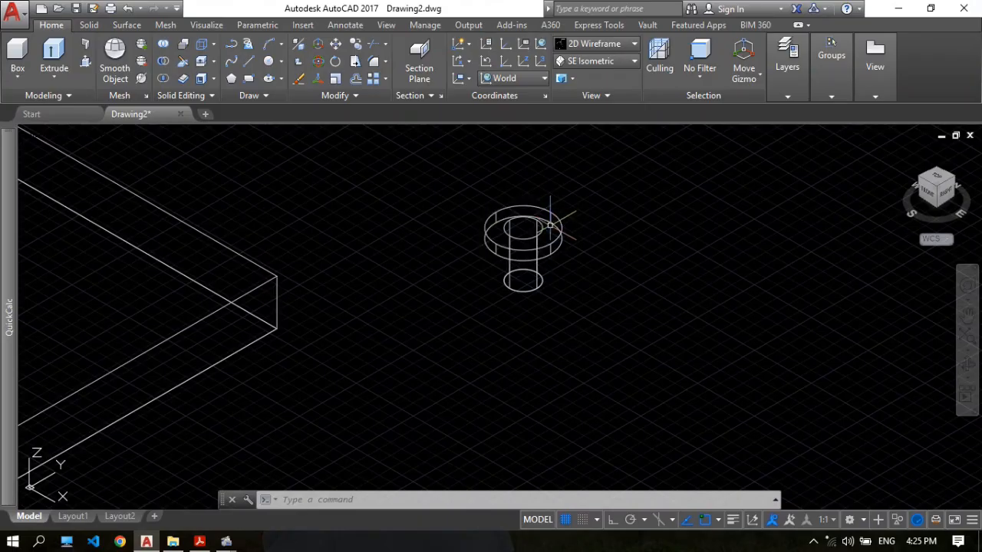
Union the 60 mm disc and the 30 mm cylinder into one counterbored hole solid.
click(166, 46)
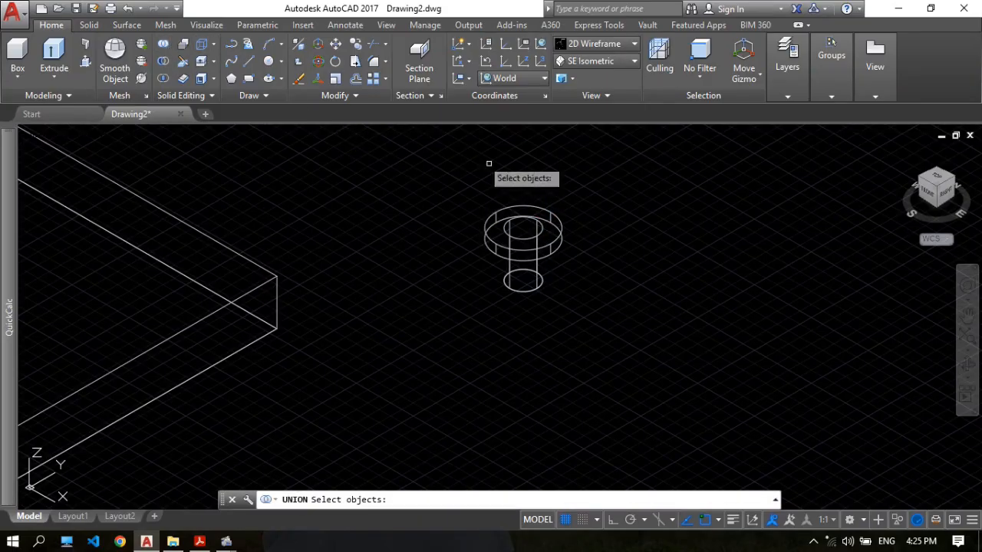
click(586, 319)
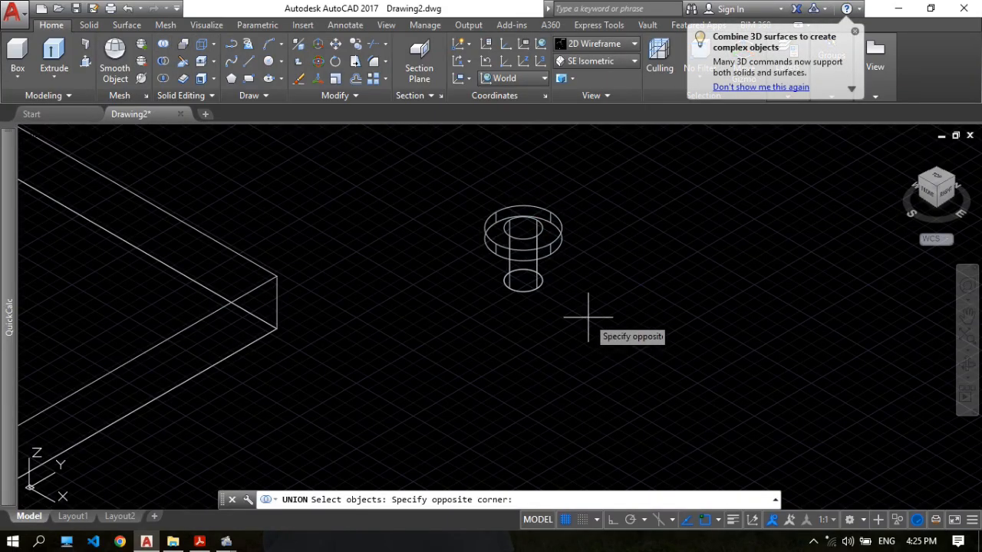
click(458, 162)
key(Return)
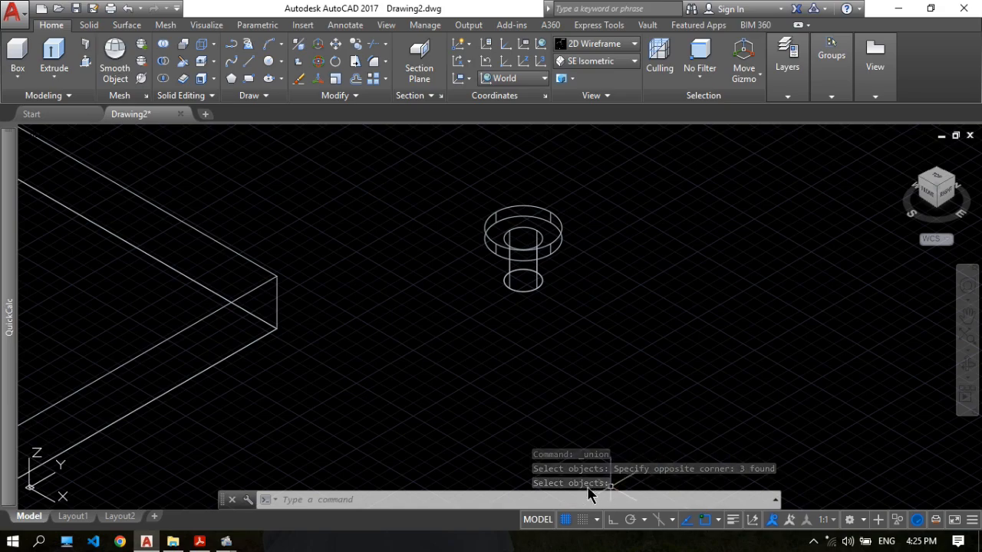
Switch to 17.pdf in Acrobat, mark the flange hole positions on the isometric view and circle the 260 and 360 dimensions freehand.
scroll(548, 245, down, 5)
scroll(575, 208, up, 3)
mouse_move(575, 208)
middle_down()
mouse_move(622, 242)
mouse_move(572, 244)
mouse_move(535, 215)
middle_up()
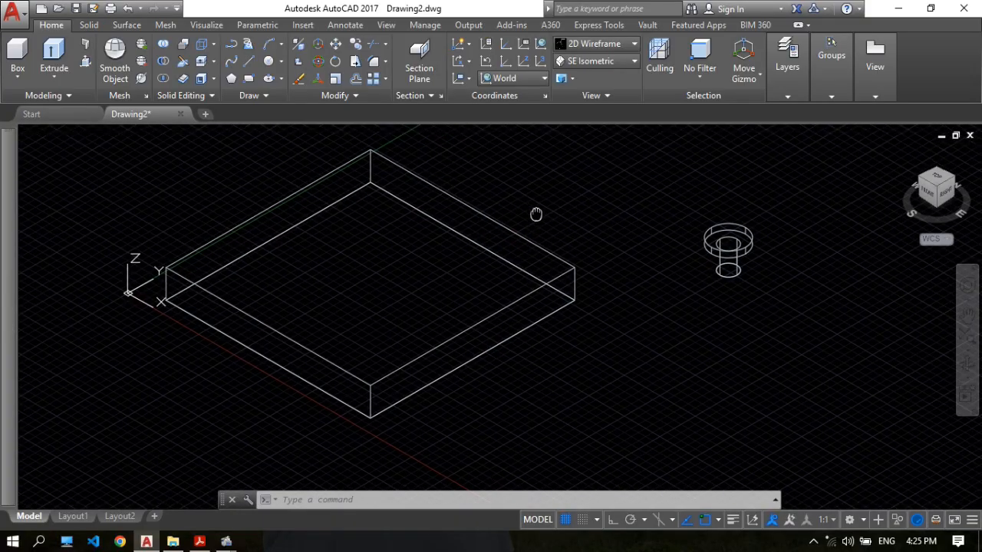
middle_drag(686, 244, 659, 244)
click(196, 541)
scroll(603, 314, down, 5)
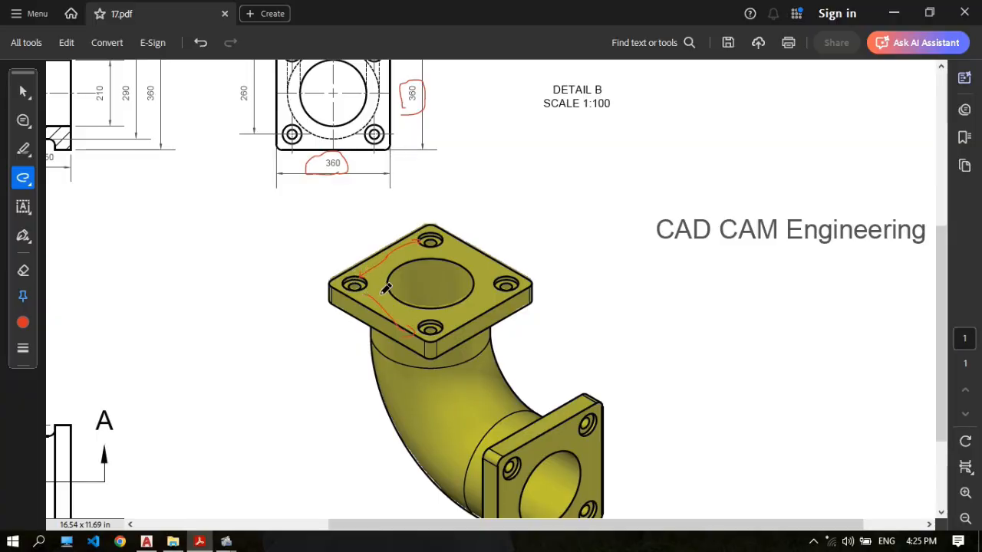
scroll(411, 271, down, 2)
drag(513, 527, 296, 526)
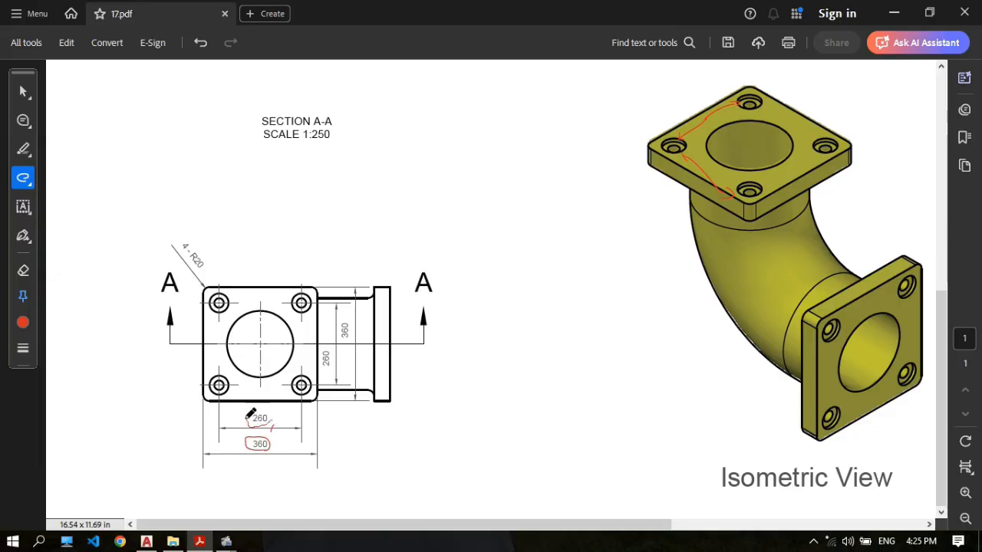
Return to AutoCAD and move the counterbored hole solid by its top centre onto the nearest top corner of the flange plate.
click(147, 542)
mouse_move(6, 287)
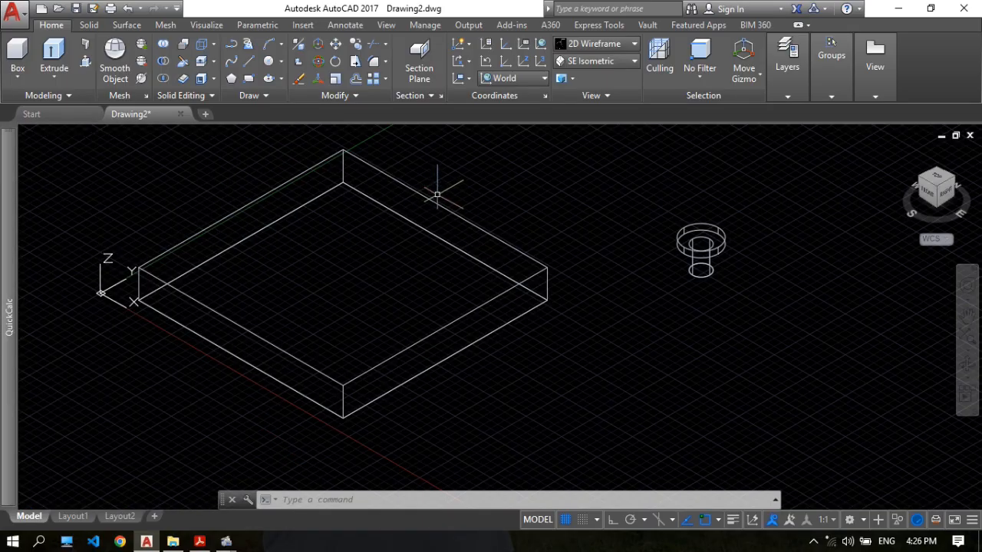
middle_drag(453, 187, 476, 188)
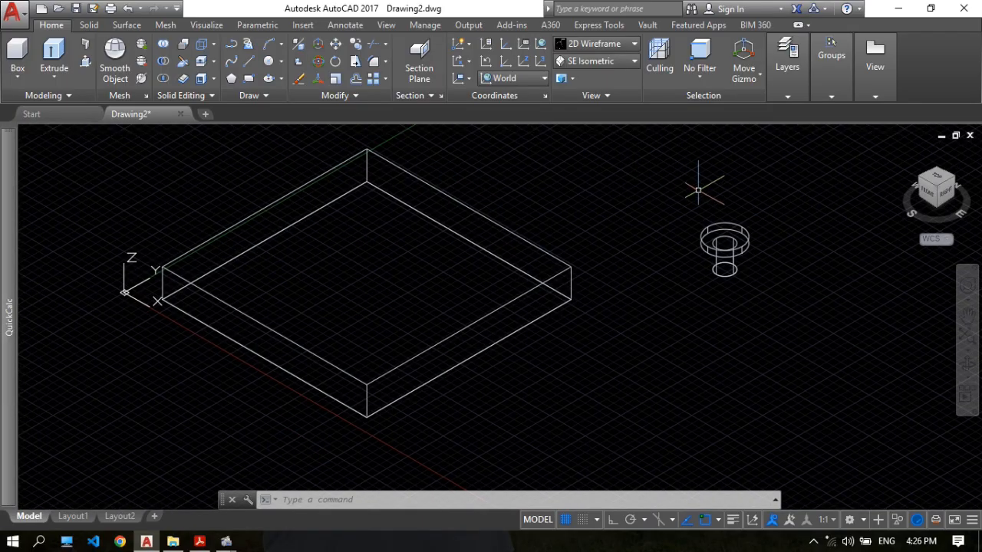
text(m)
key(Return)
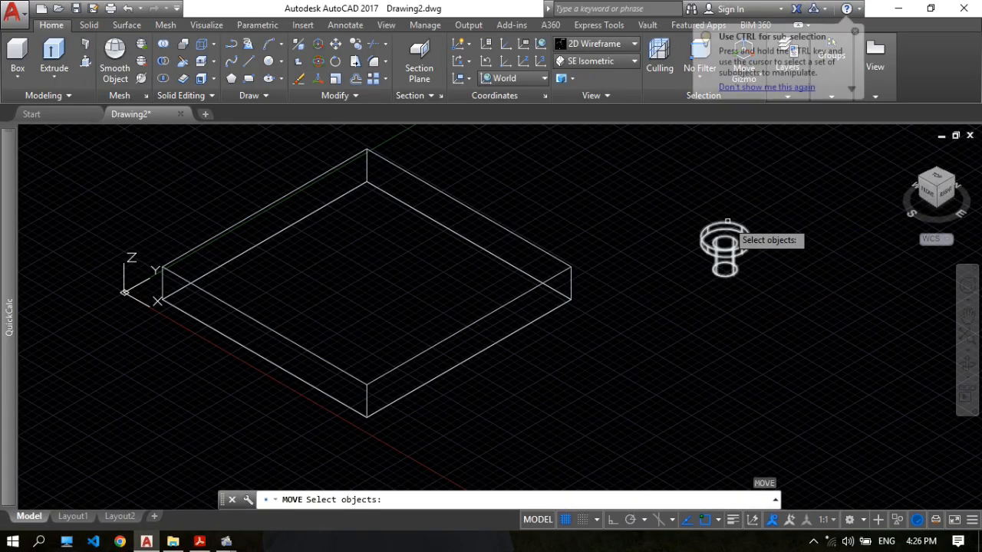
click(728, 221)
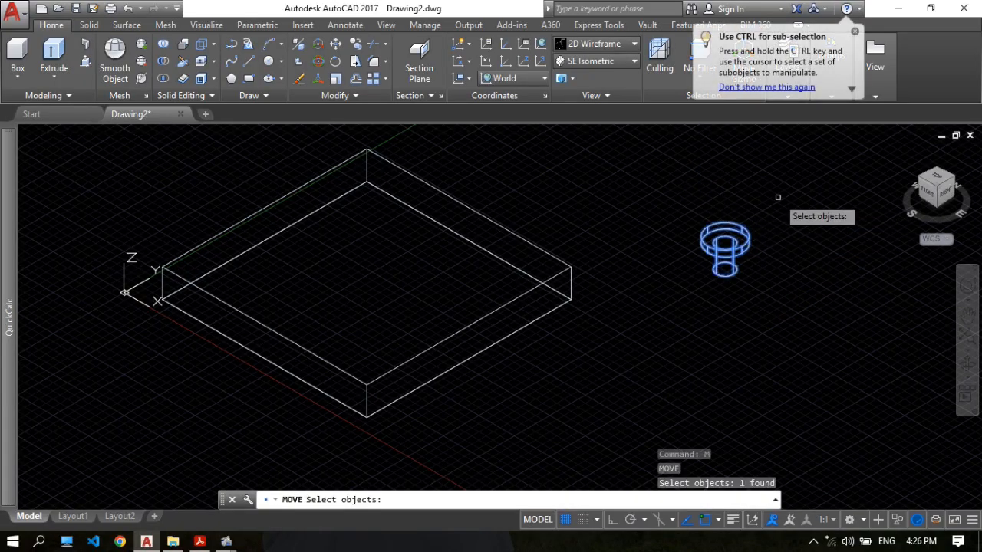
key(Return)
scroll(736, 238, up, 4)
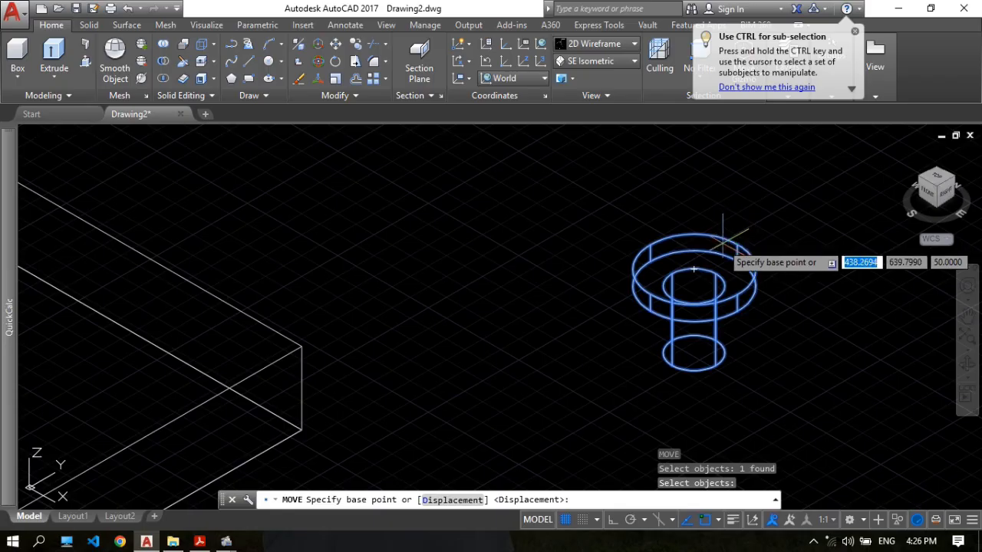
click(693, 286)
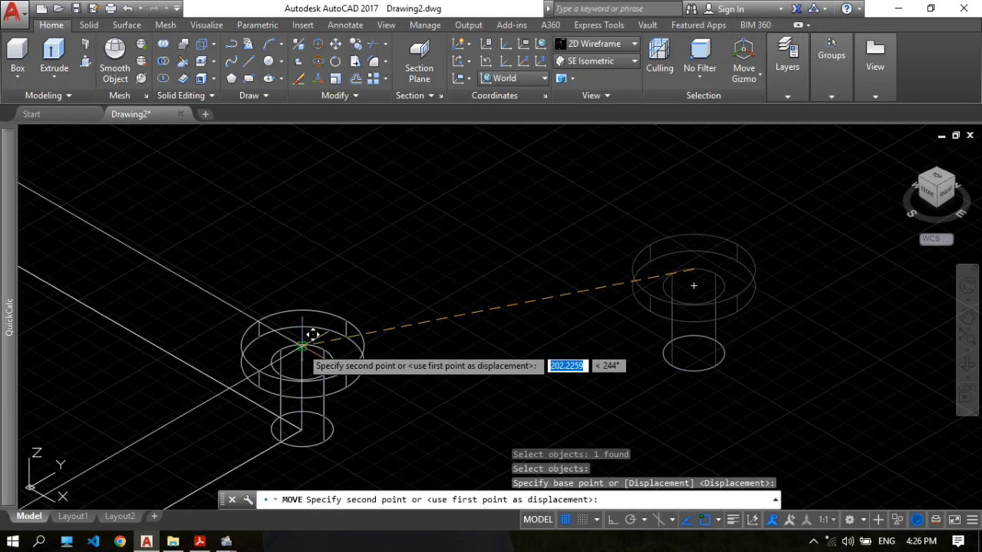
click(301, 349)
Turn Ortho on and move the hole solid 50 mm from the plate corner in the negative X direction.
scroll(469, 279, down, 2)
middle_drag(476, 305, 678, 259)
scroll(575, 259, up, 4)
scroll(704, 267, down, 4)
scroll(704, 267, down, 3)
text(M)
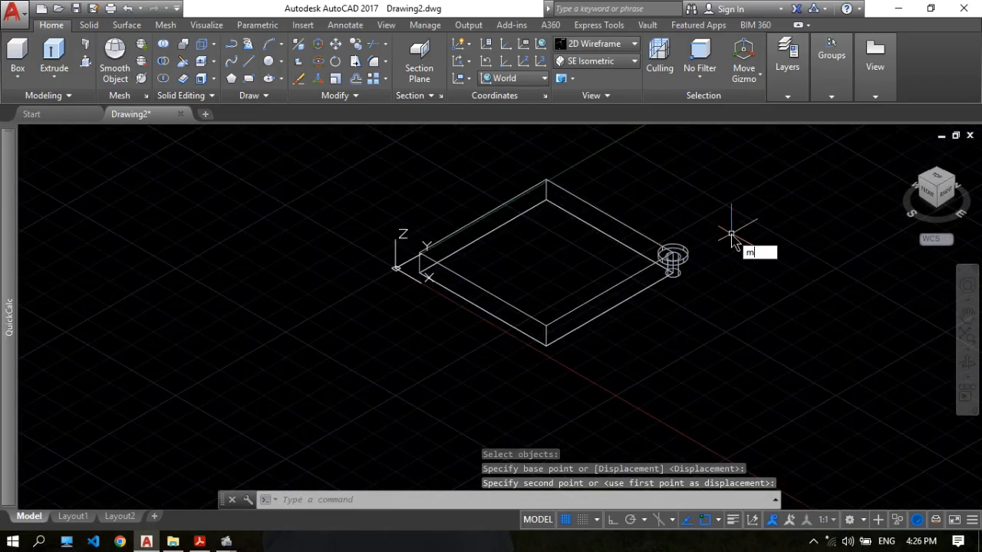
key(Return)
click(681, 253)
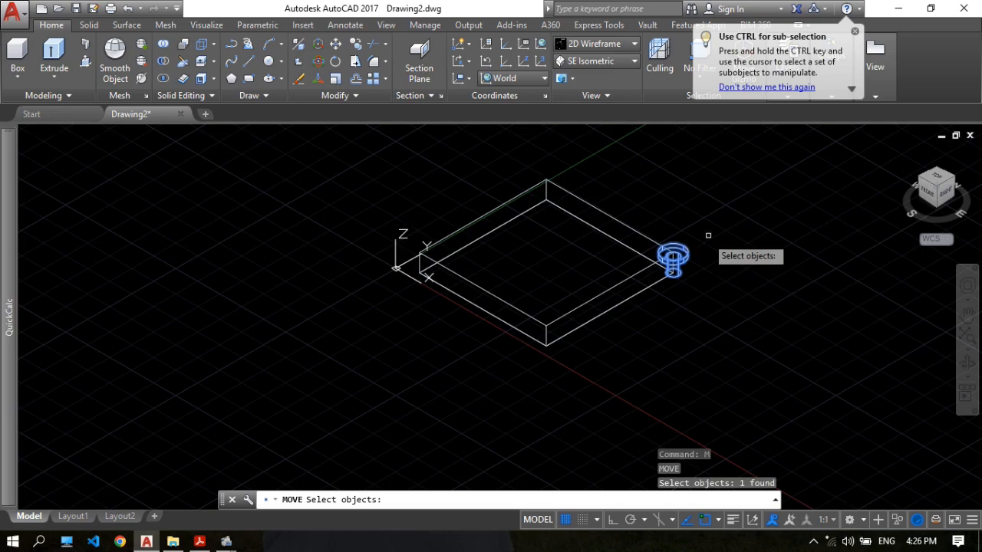
scroll(709, 232, up, 2)
key(Return)
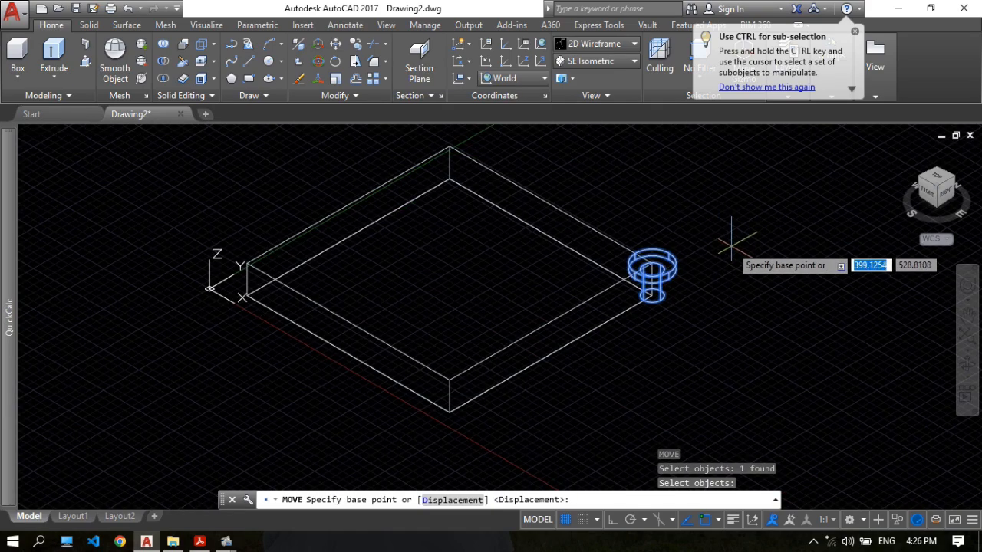
click(737, 238)
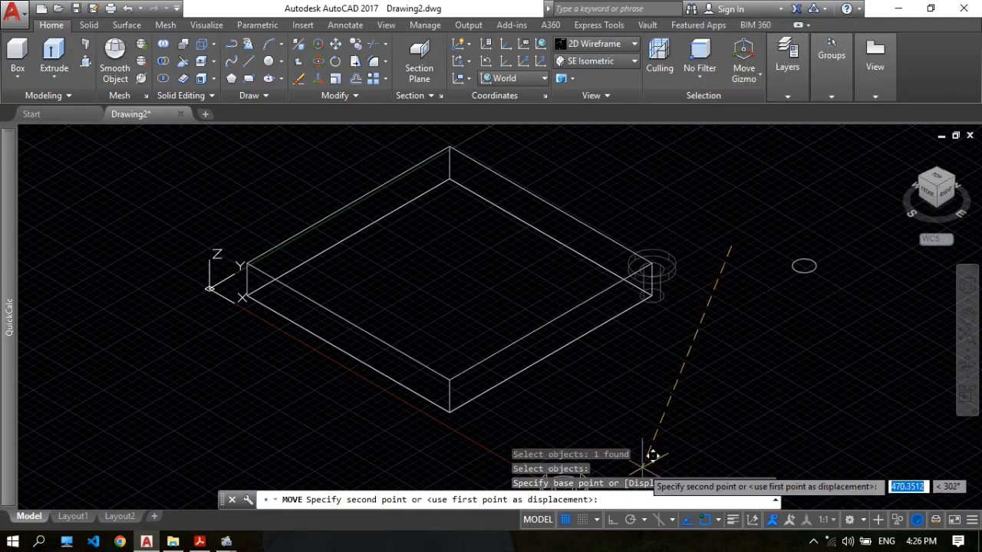
click(613, 520)
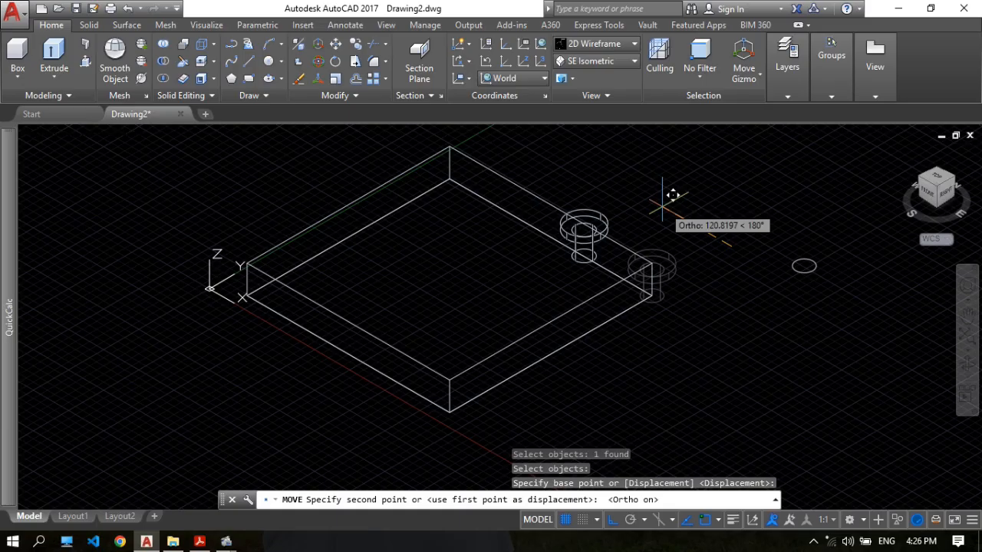
text(5)
key(Return)
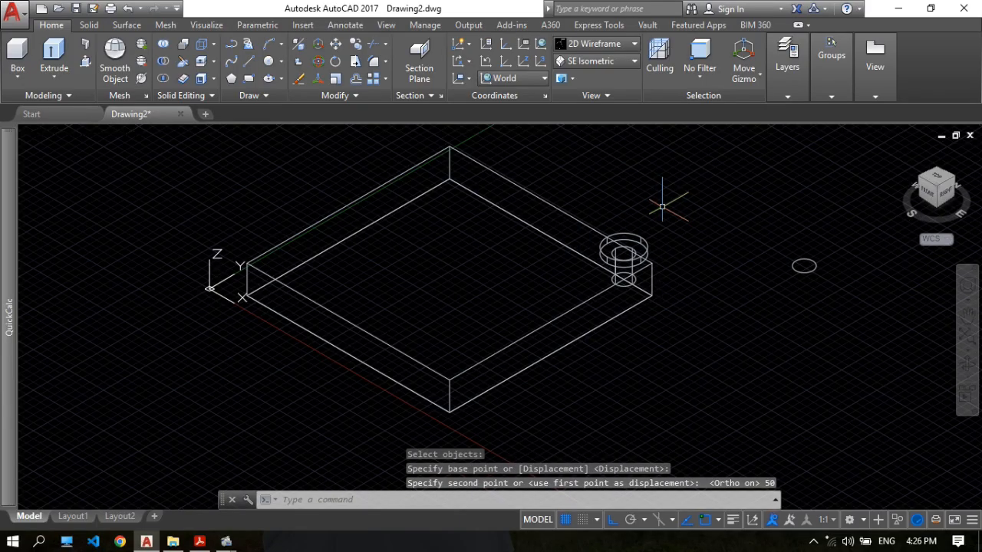
Move the counterbored hole solid 50 mm in the negative Y direction, inward from the flange plate's edge.
scroll(669, 250, up, 2)
key(Return)
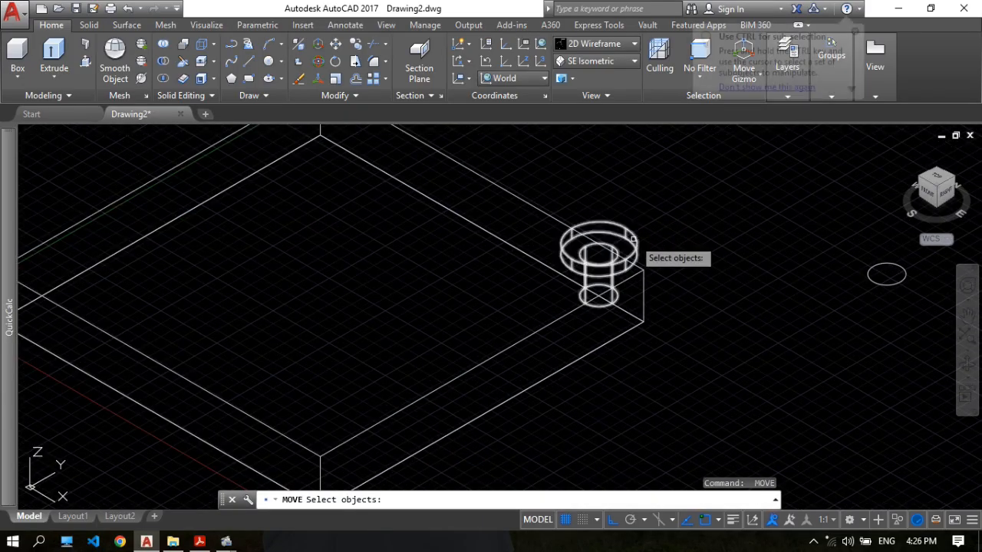
click(630, 237)
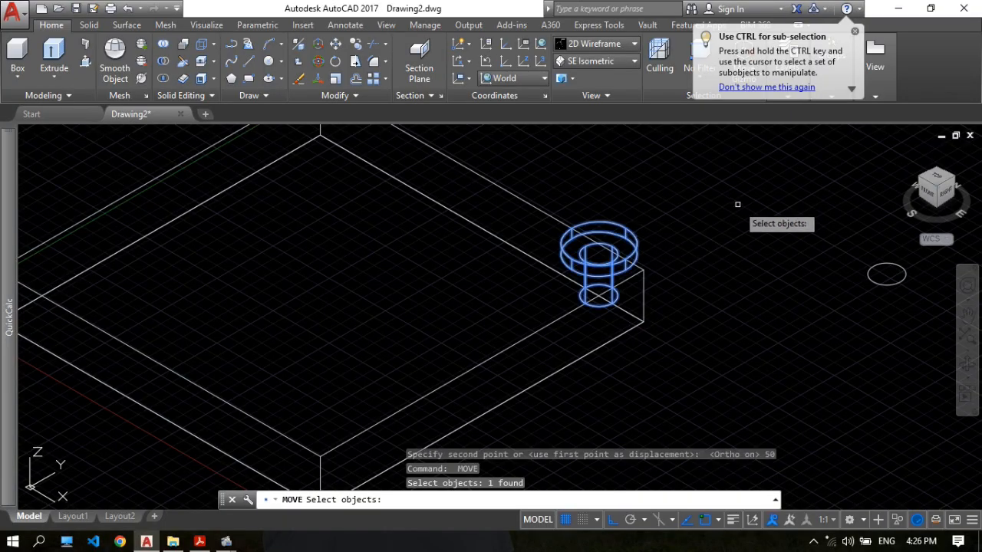
key(Return)
click(763, 176)
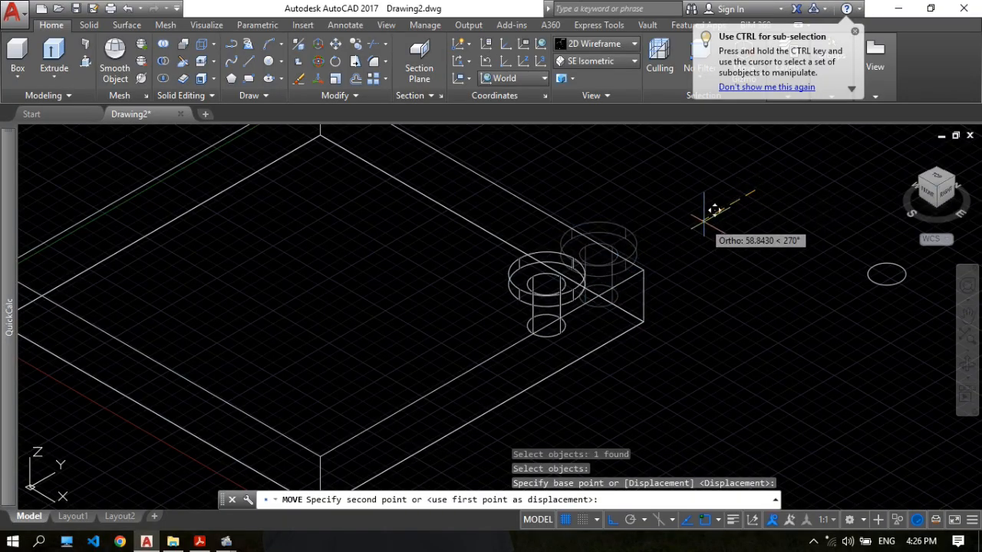
text(50)
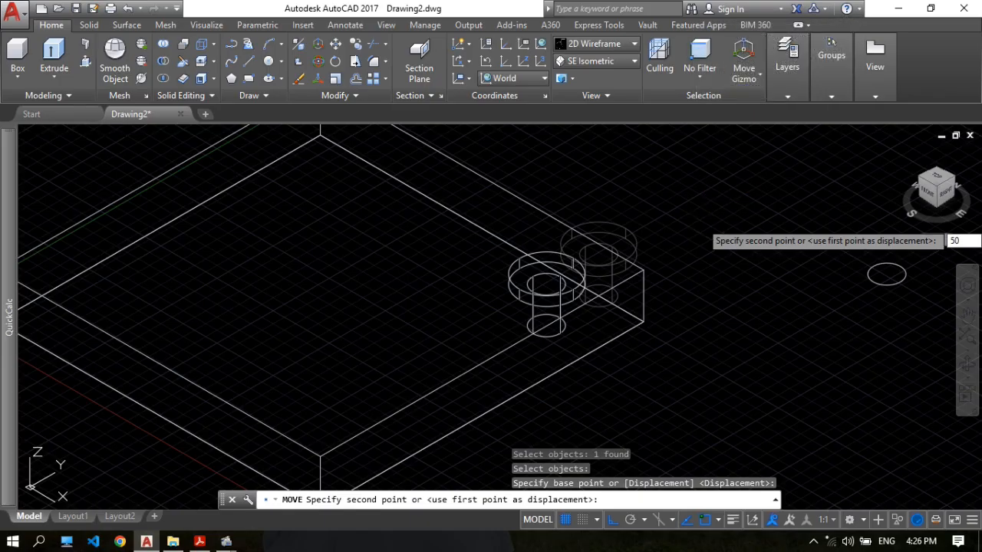
key(Return)
middle_drag(583, 289, 593, 280)
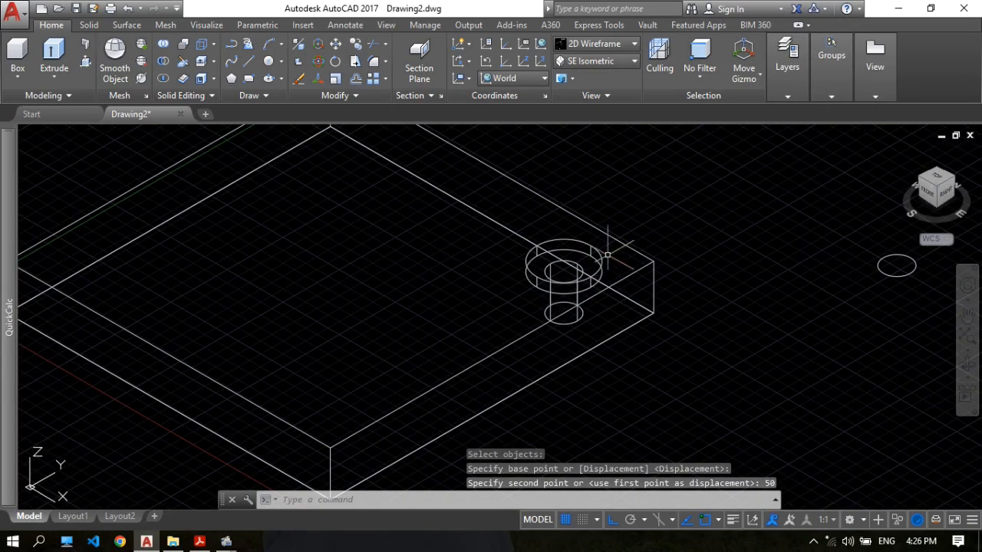
mouse_move(660, 196)
middle_down()
mouse_move(699, 217)
mouse_move(653, 238)
mouse_move(661, 228)
middle_up()
scroll(657, 220, down, 2)
scroll(683, 227, up, 2)
scroll(683, 237, down, 2)
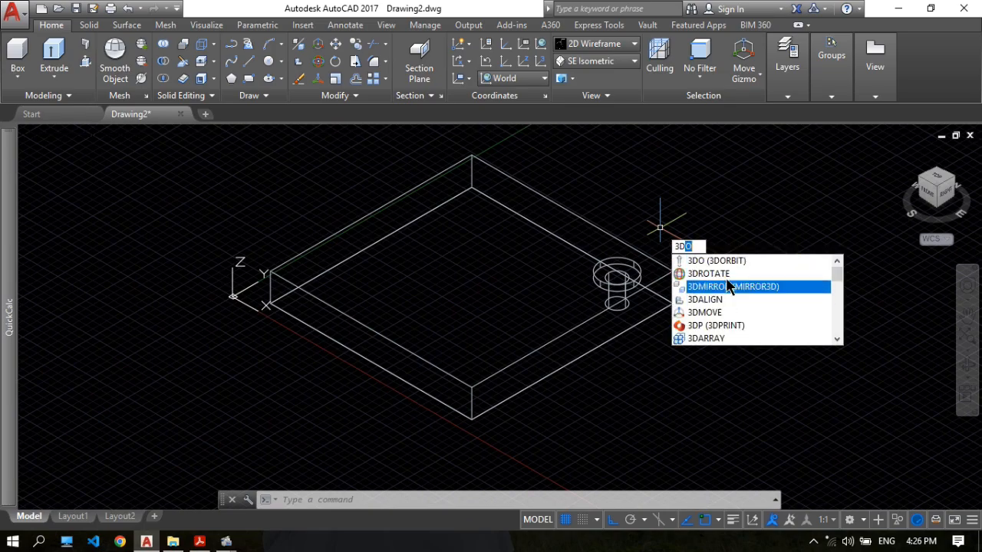
text(n)
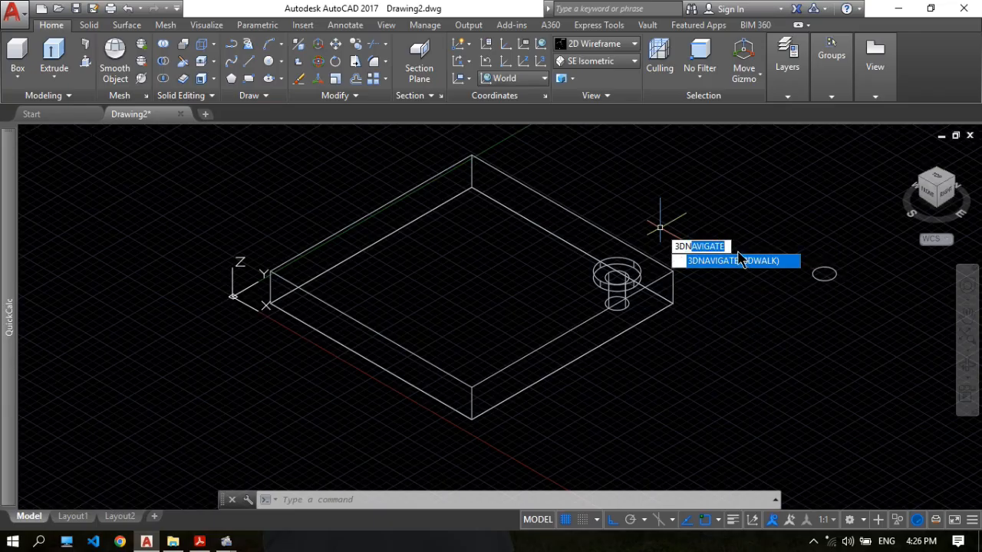
key(Escape)
Mirror the counterbored hole solid in 3D about the YZ plane through the midpoint of the plate's X-direction top edge, keeping the source.
text(m)
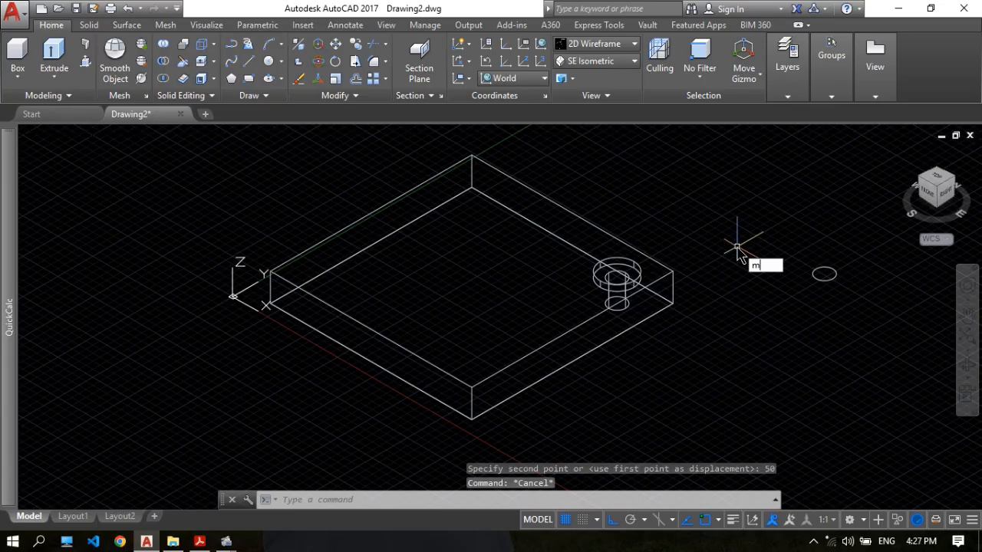
text(i)
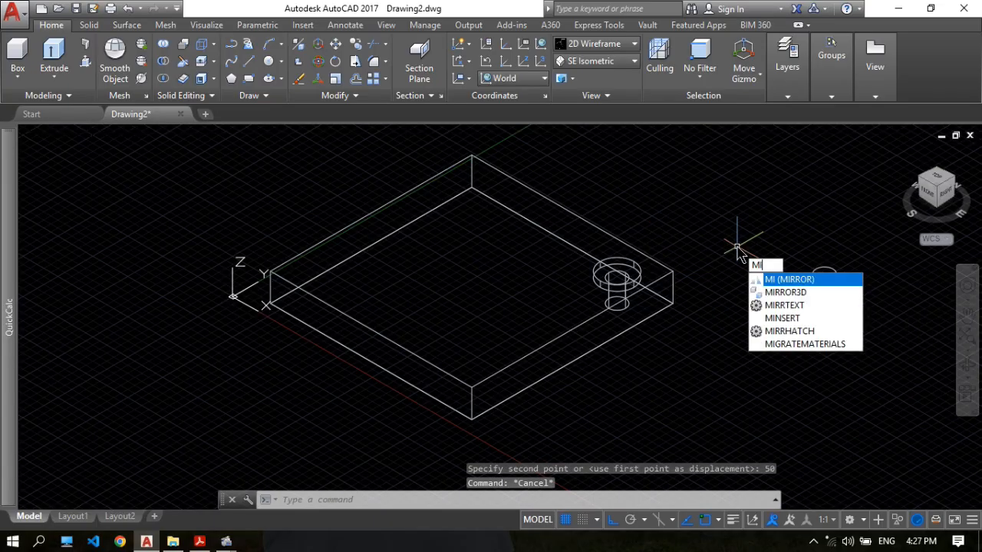
click(795, 295)
click(637, 271)
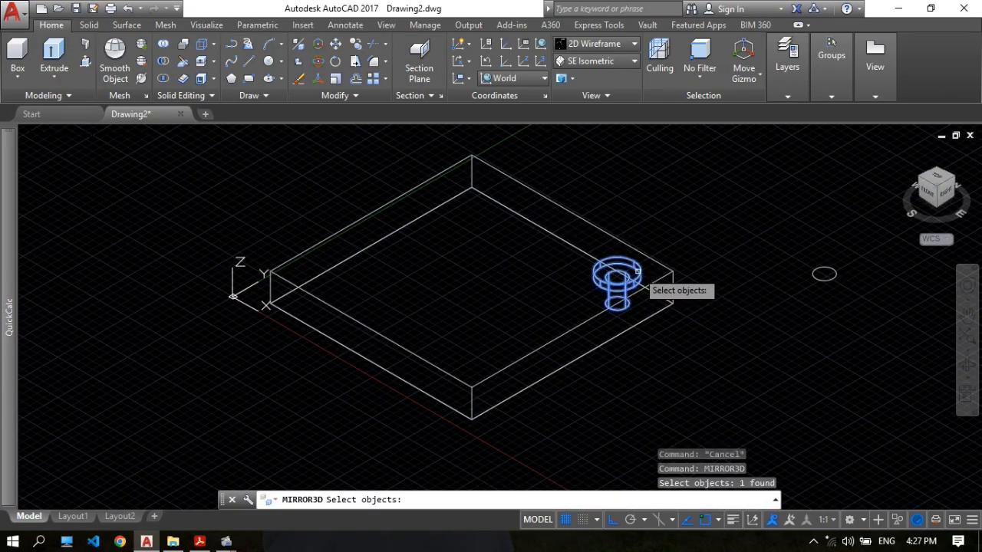
scroll(668, 237, up, 2)
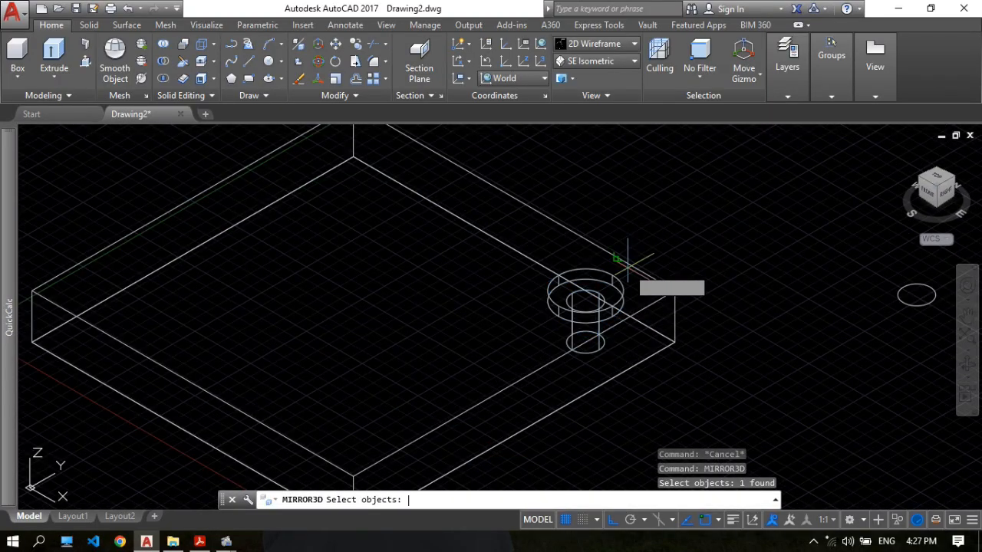
key(Return)
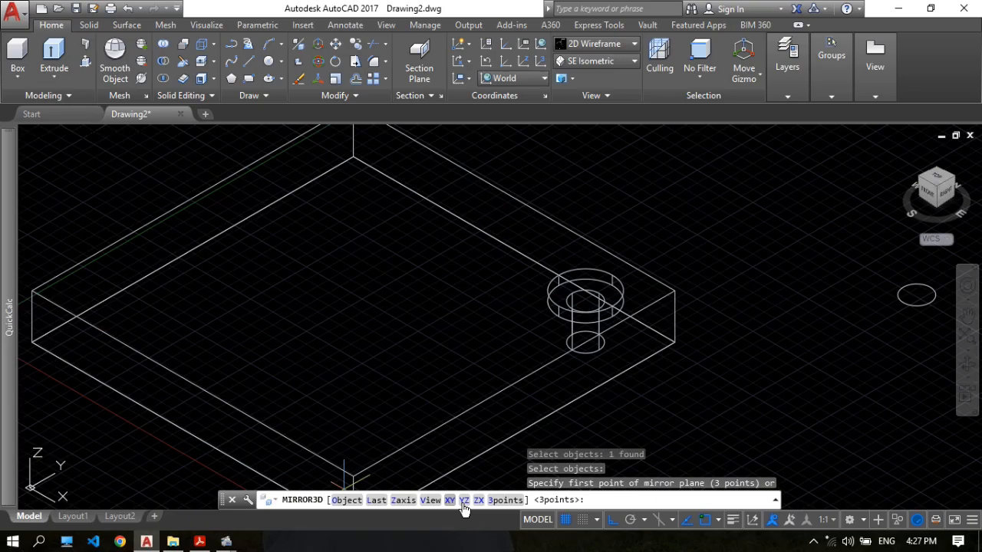
middle_drag(220, 351, 263, 330)
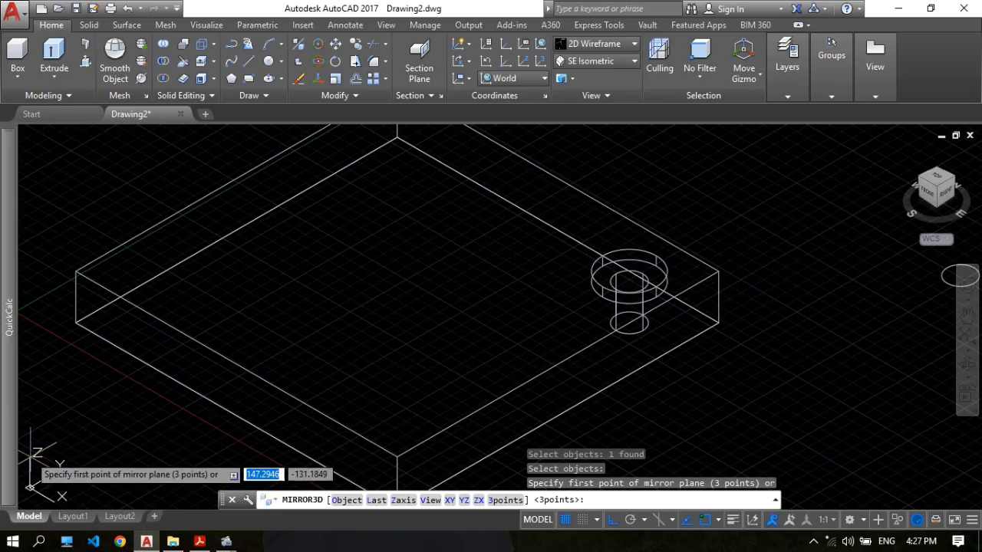
click(464, 500)
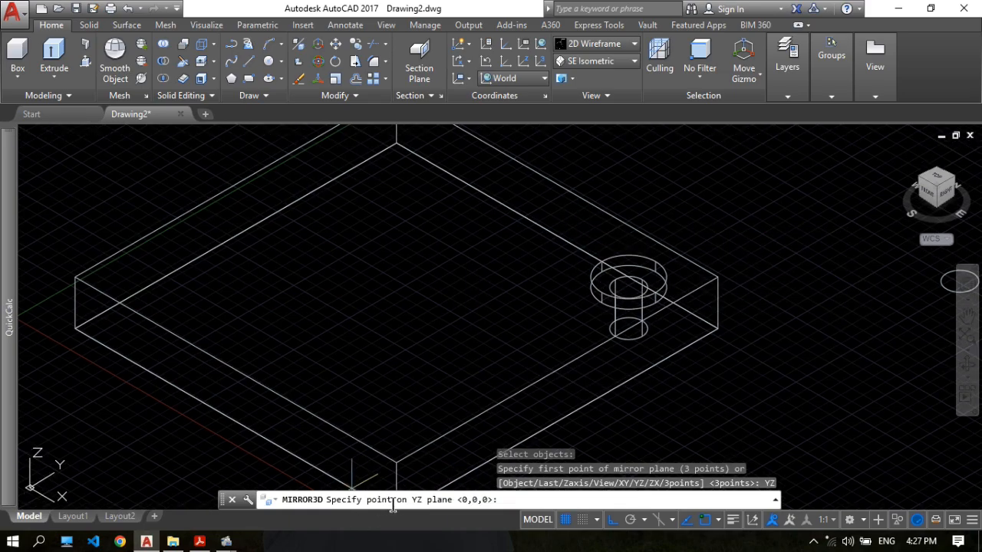
click(557, 184)
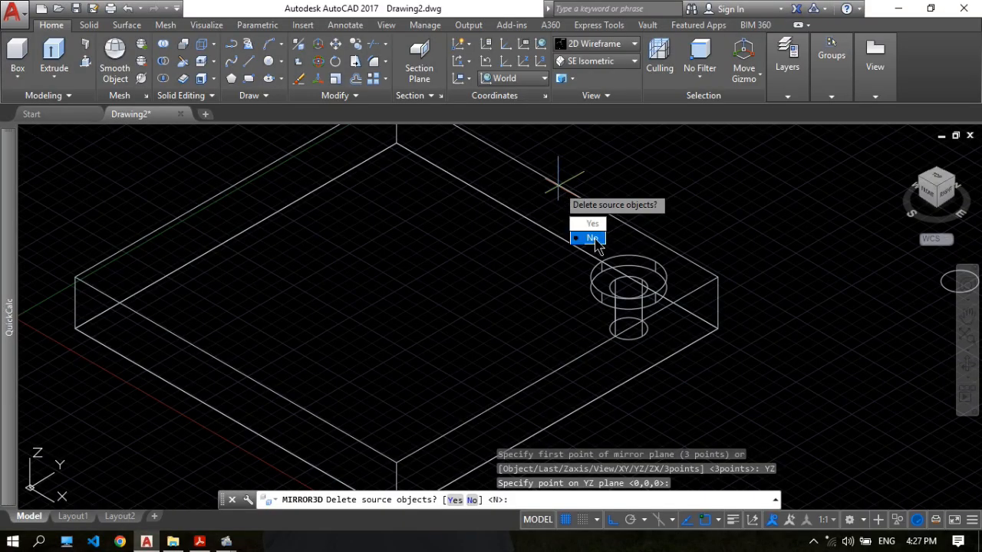
click(592, 238)
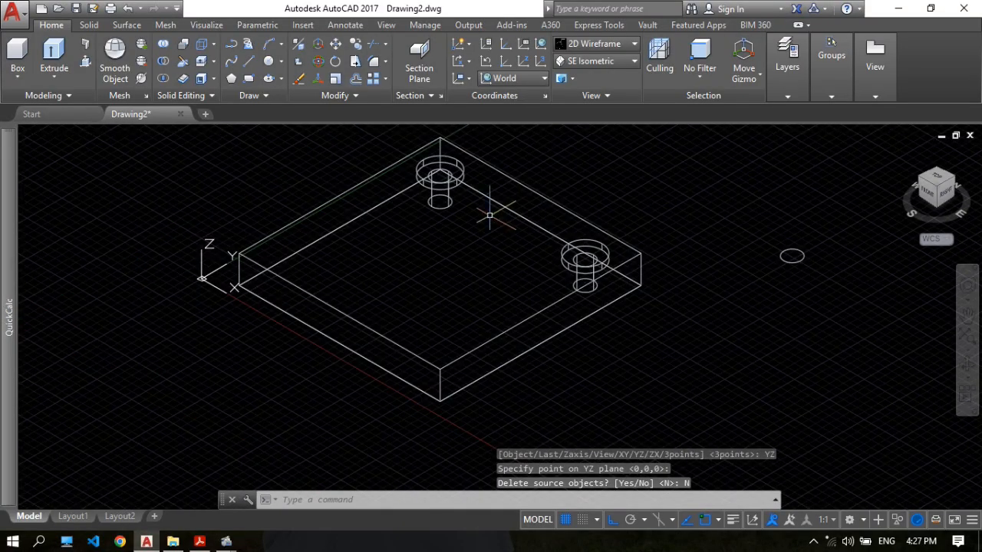
scroll(537, 192, down, 3)
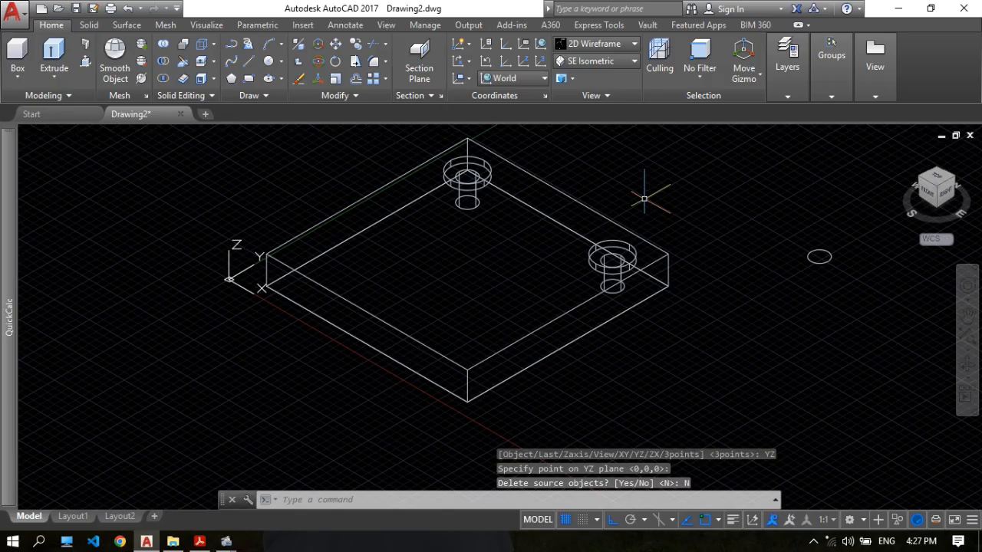
Mirror both counterbored hole solids in 3D about the ZX plane through the midpoint of the plate's Y-direction top edge, keeping the sources.
text(m)
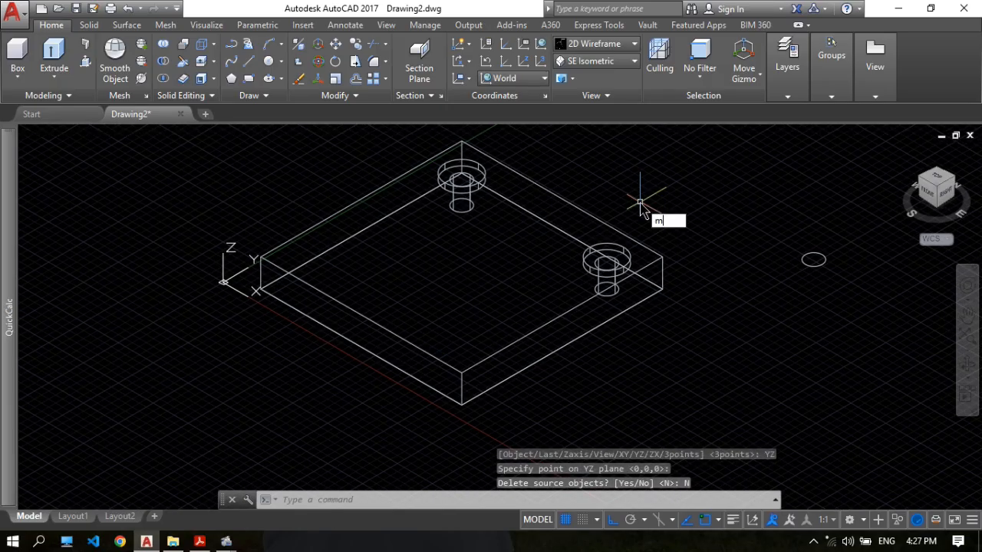
click(683, 248)
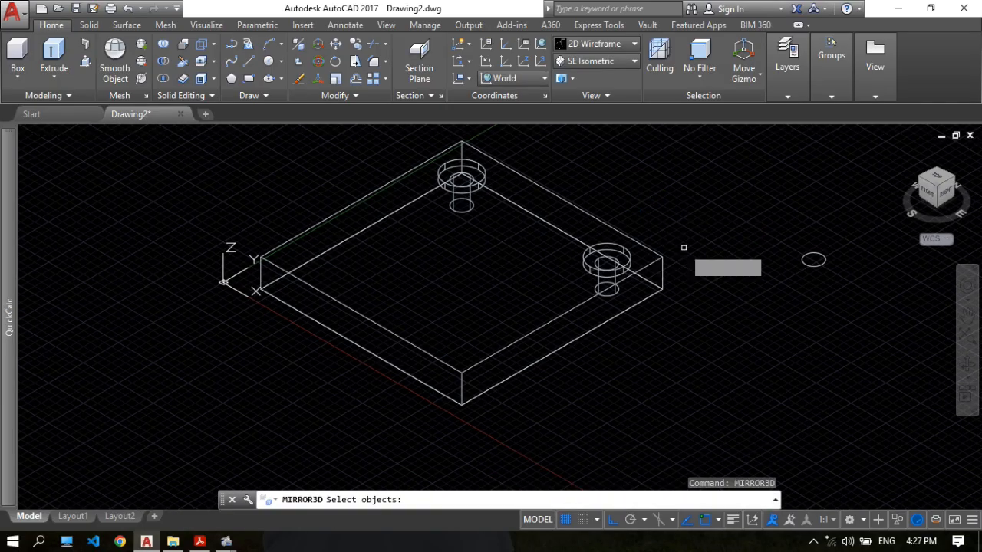
click(626, 256)
click(488, 175)
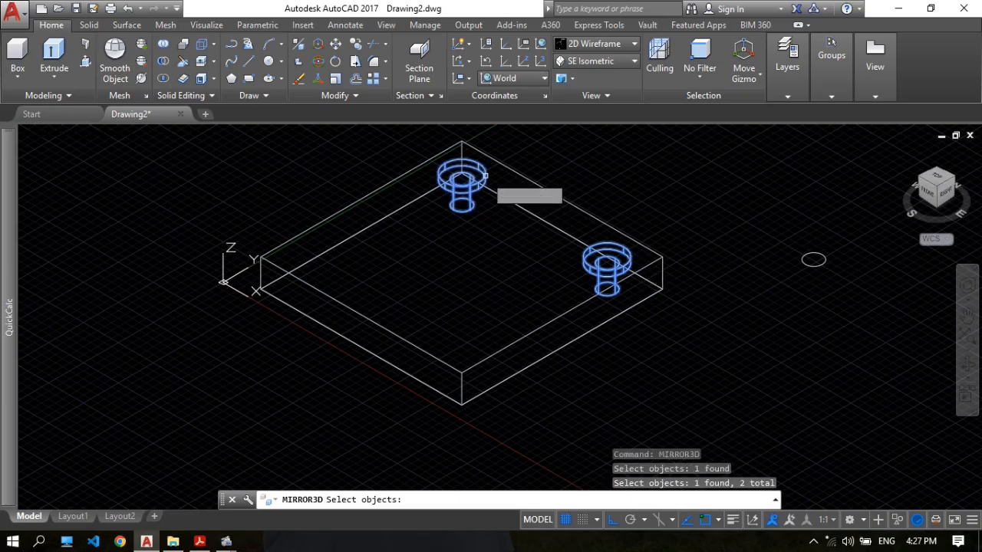
key(Return)
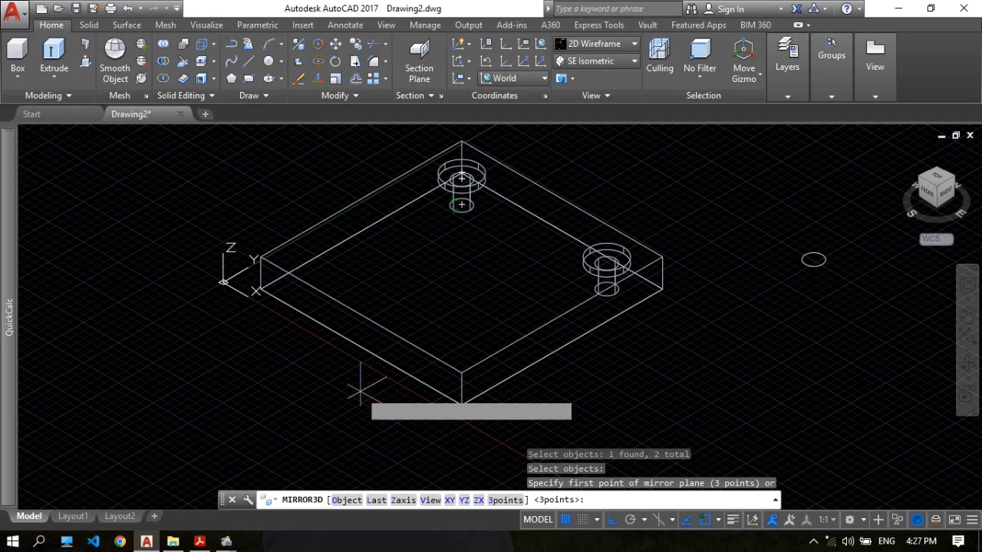
click(479, 501)
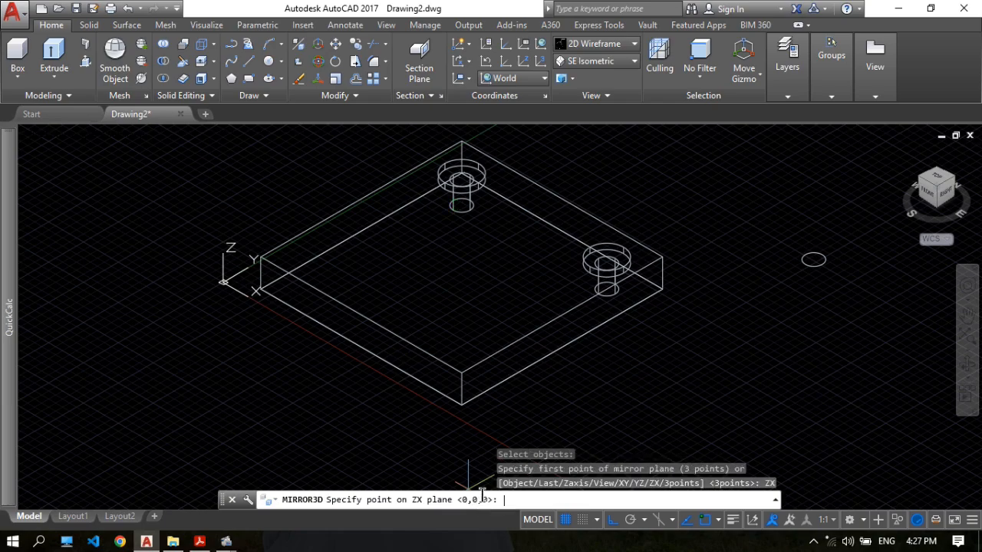
click(562, 315)
click(586, 364)
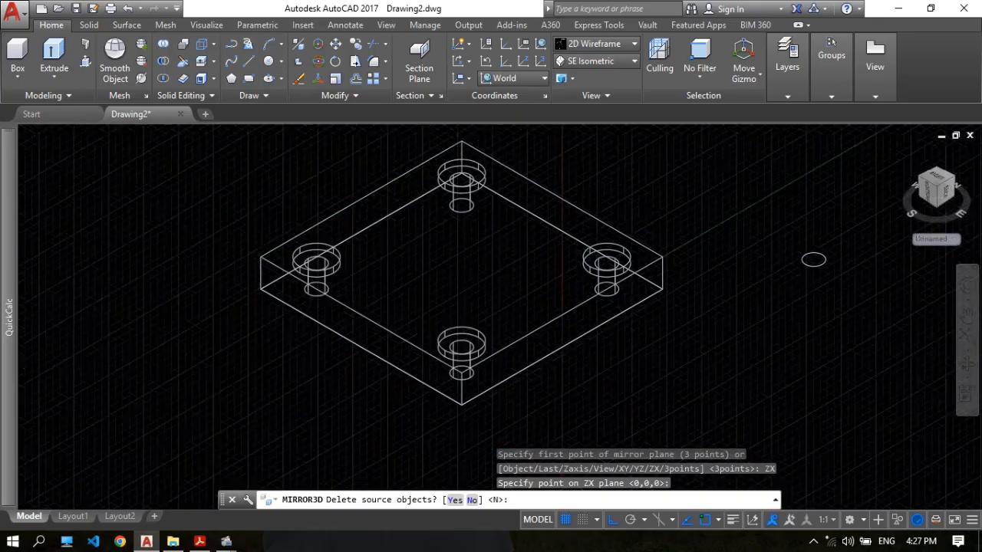
Erase the leftover circle lying beside the flange plate.
scroll(481, 243, down, 2)
middle_drag(537, 238, 453, 240)
scroll(452, 239, up, 2)
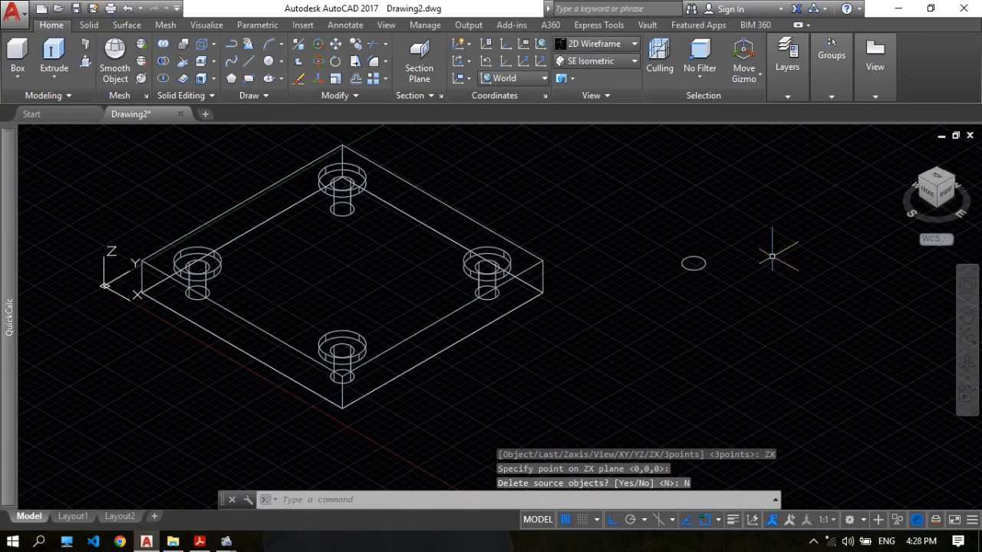
text(e)
key(Return)
click(730, 273)
click(652, 227)
key(Return)
Preview the plate in the Realistic visual style and return to 2D Wireframe.
middle_drag(545, 221, 633, 234)
scroll(460, 261, up, 2)
scroll(453, 274, down, 2)
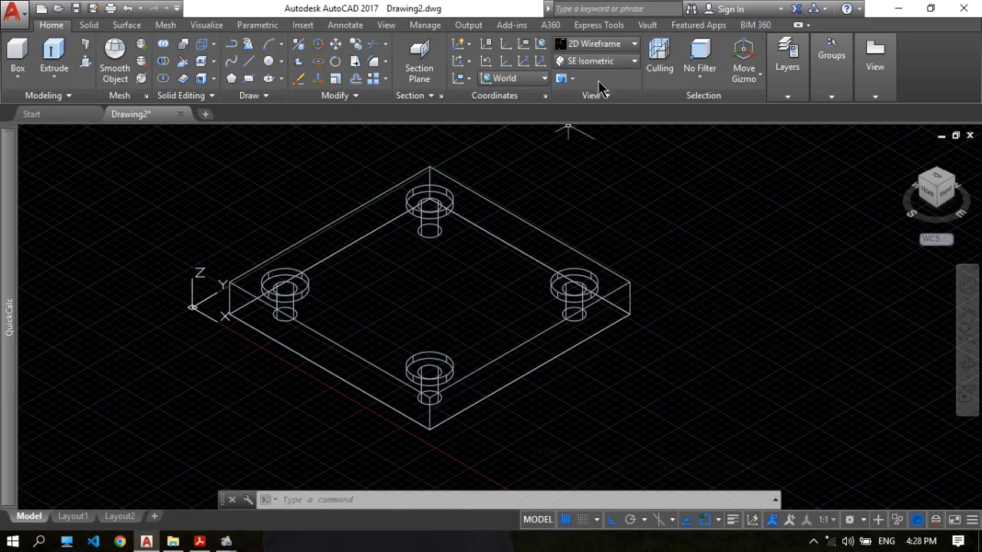
click(613, 48)
click(616, 80)
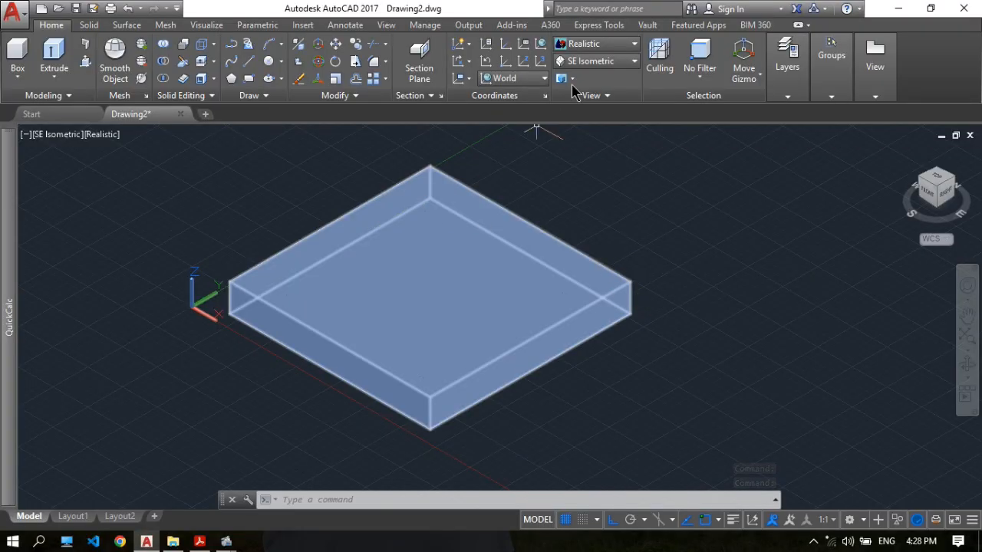
click(597, 46)
click(430, 77)
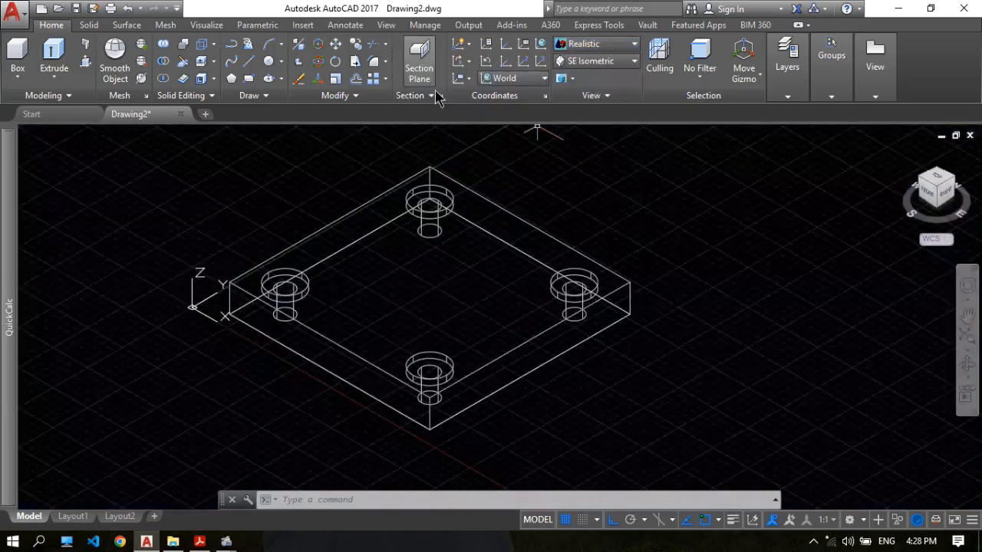
Subtract the four counterbored hole solids from the flange plate.
click(169, 67)
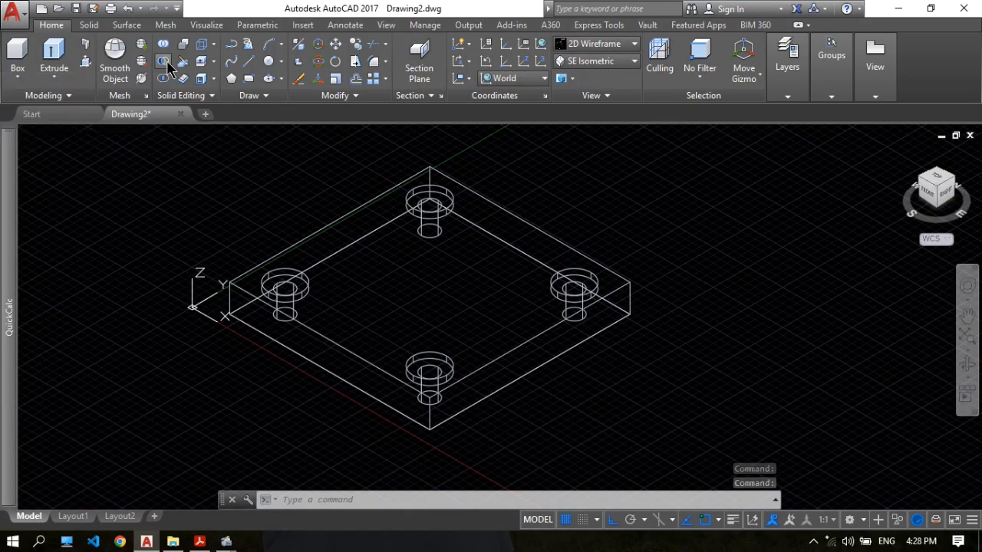
click(512, 212)
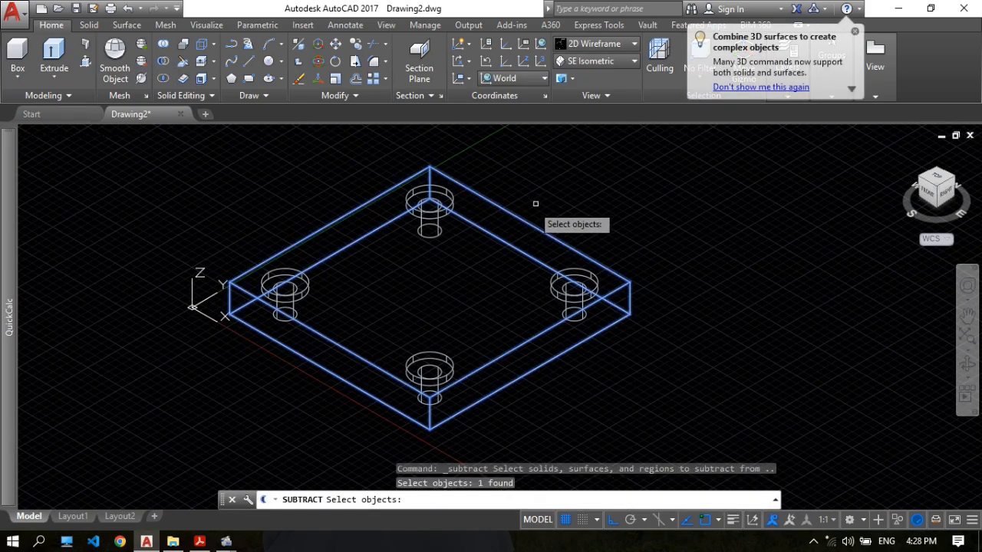
key(Return)
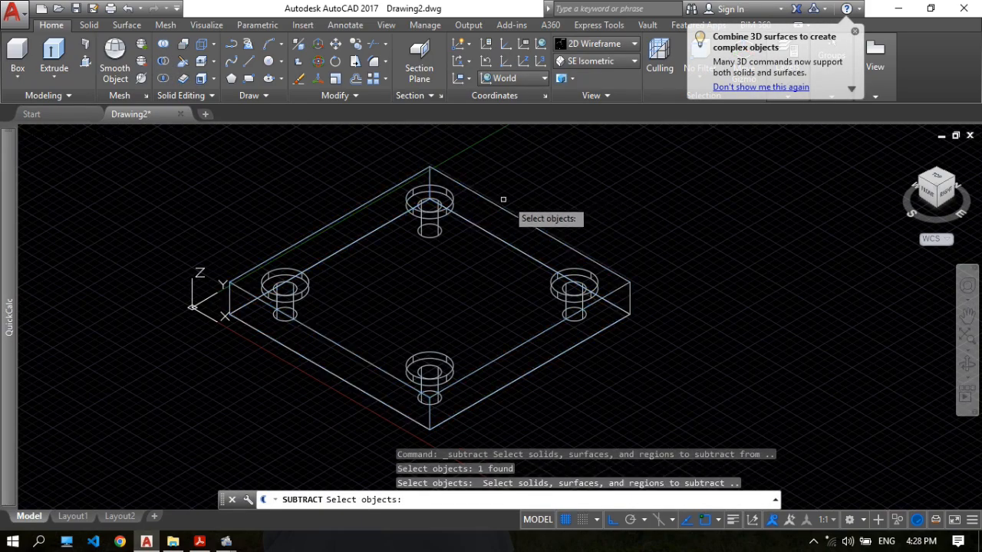
click(451, 200)
click(580, 282)
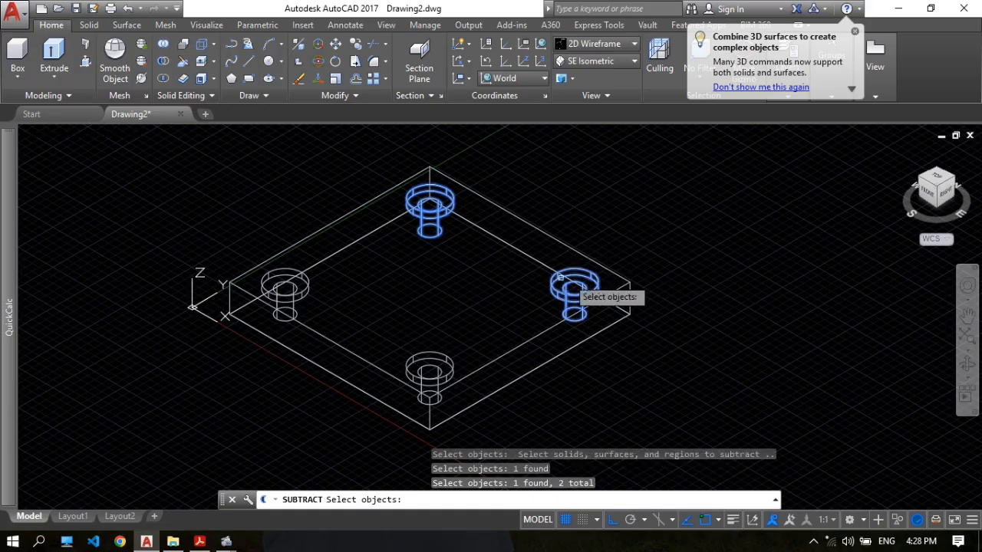
click(431, 361)
click(305, 280)
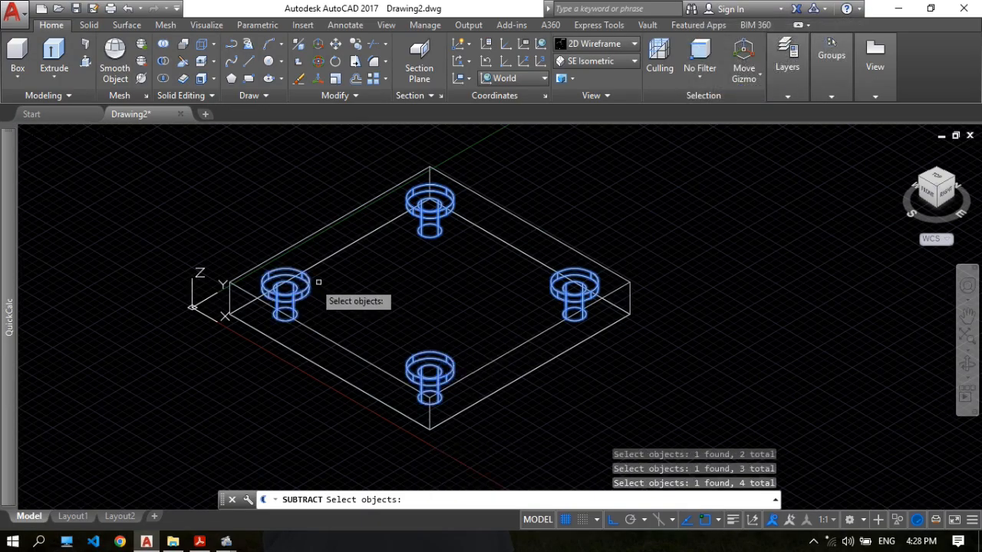
key(Return)
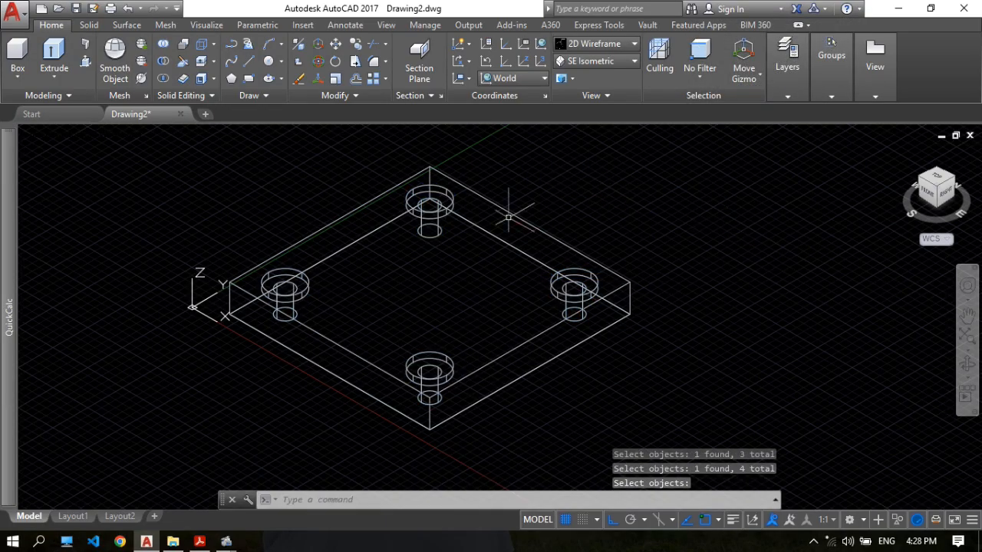
Preview the drilled flange plate in the Realistic visual style while orbiting around it, and return to 2D Wireframe.
click(614, 43)
click(596, 106)
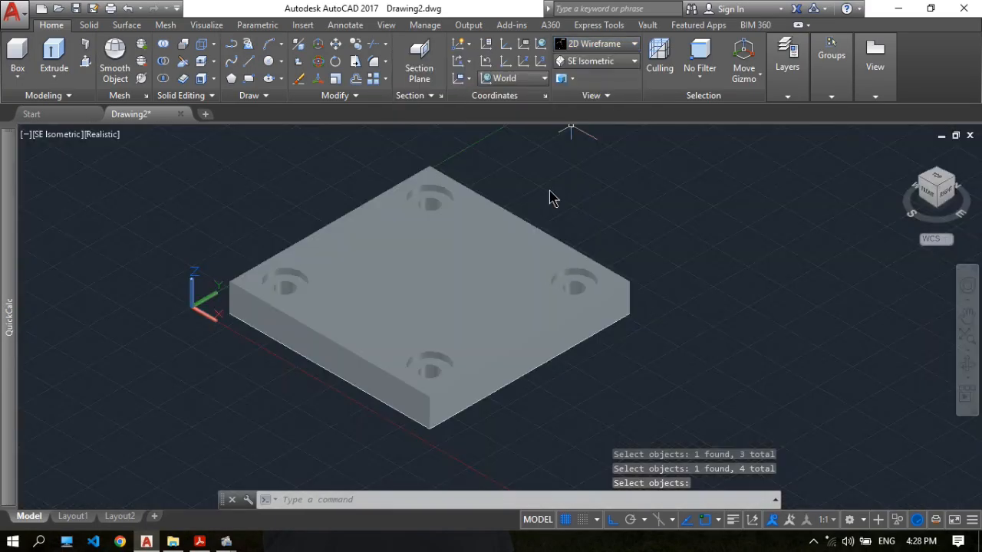
click(966, 364)
drag(618, 302, 552, 303)
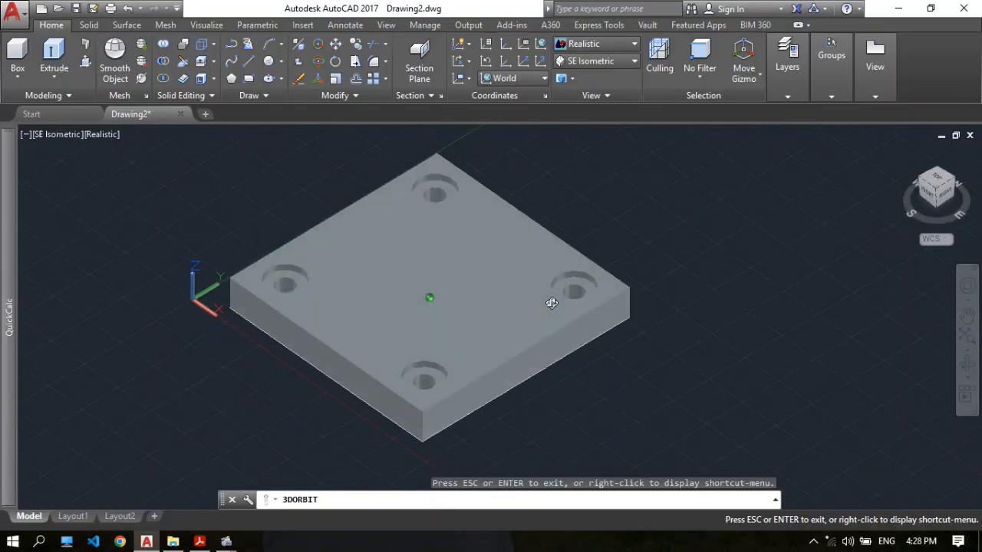
drag(607, 185, 605, 164)
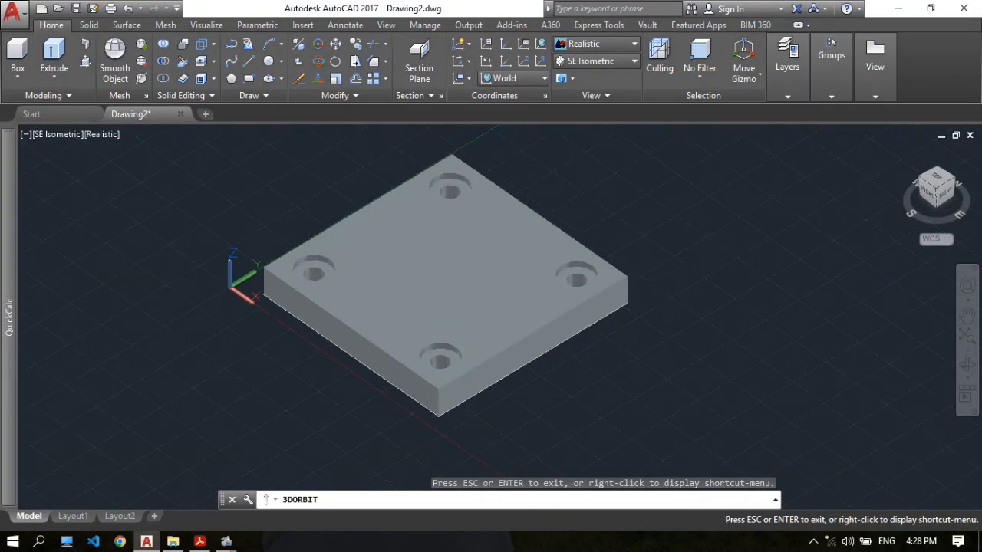
key(Escape)
click(599, 46)
click(424, 87)
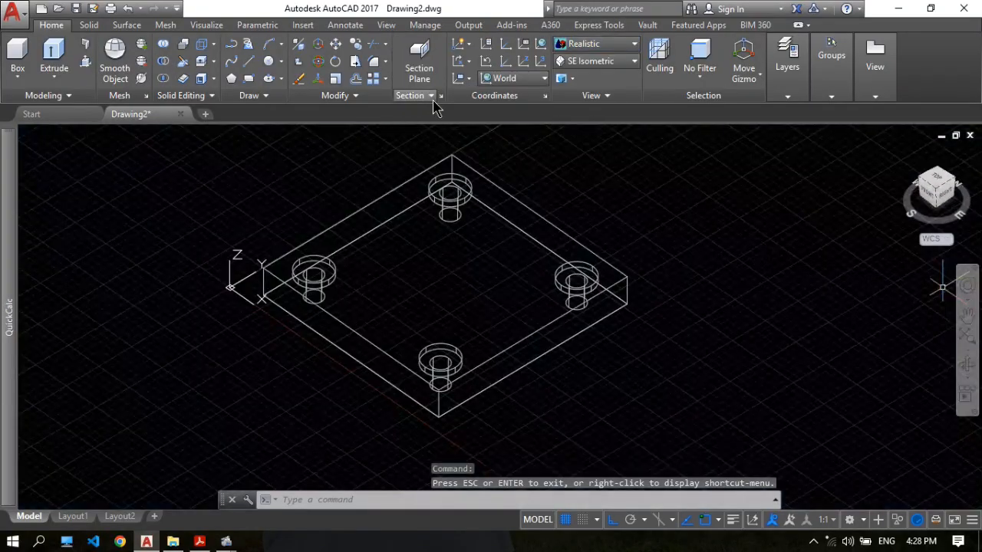
scroll(527, 174, down, 2)
scroll(516, 180, up, 2)
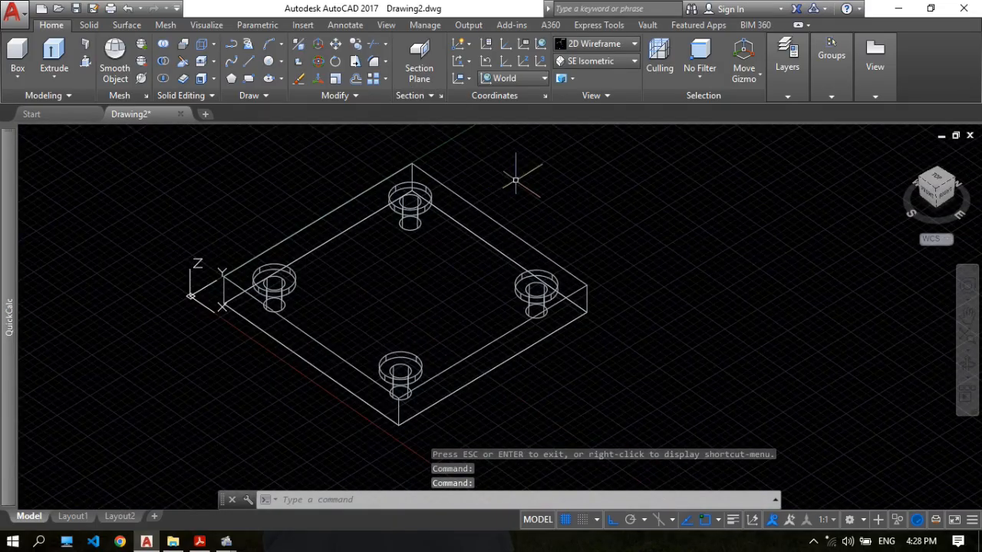
Switch to 17.pdf, mark the 210 bore diameter in Section A-A, and return to AutoCAD.
click(197, 543)
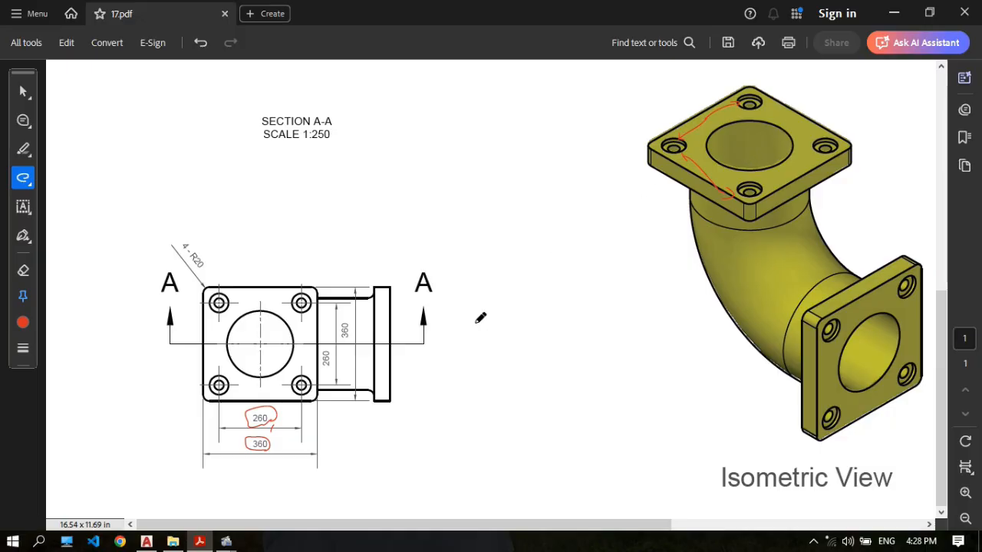
scroll(343, 294, up, 5)
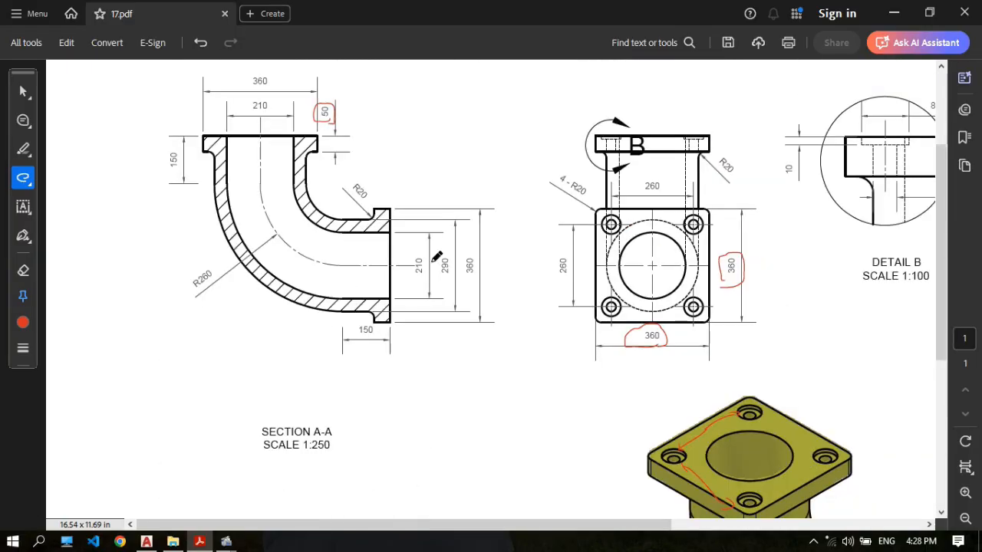
scroll(425, 219, down, 1)
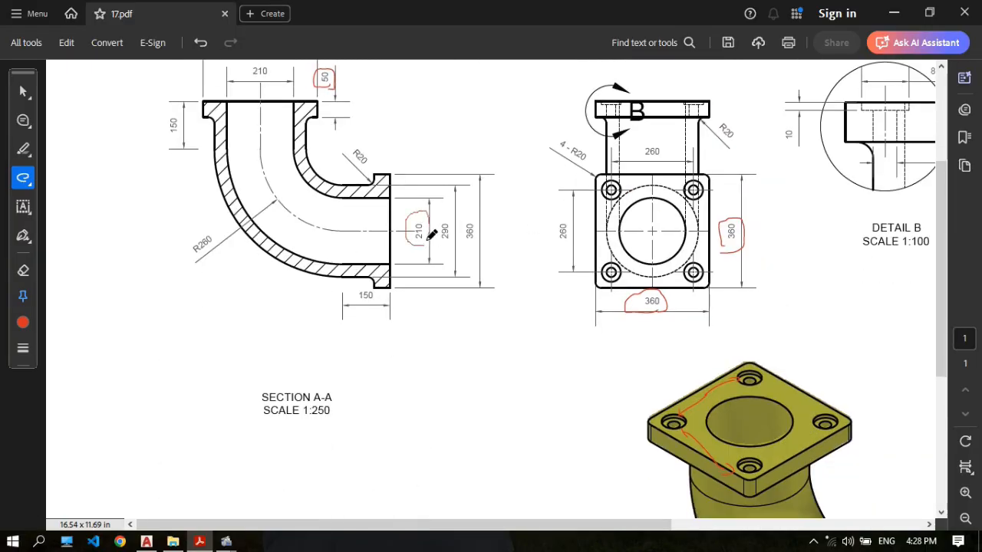
click(147, 542)
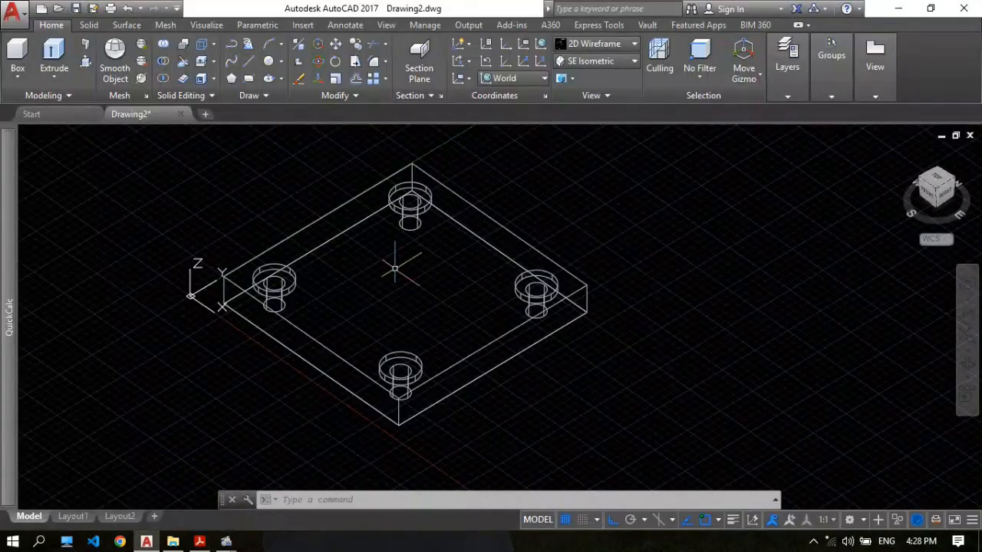
Draw a circle of diameter 210 centred on the plate's top face, aligned with the midpoints of its edges.
text(c)
key(Return)
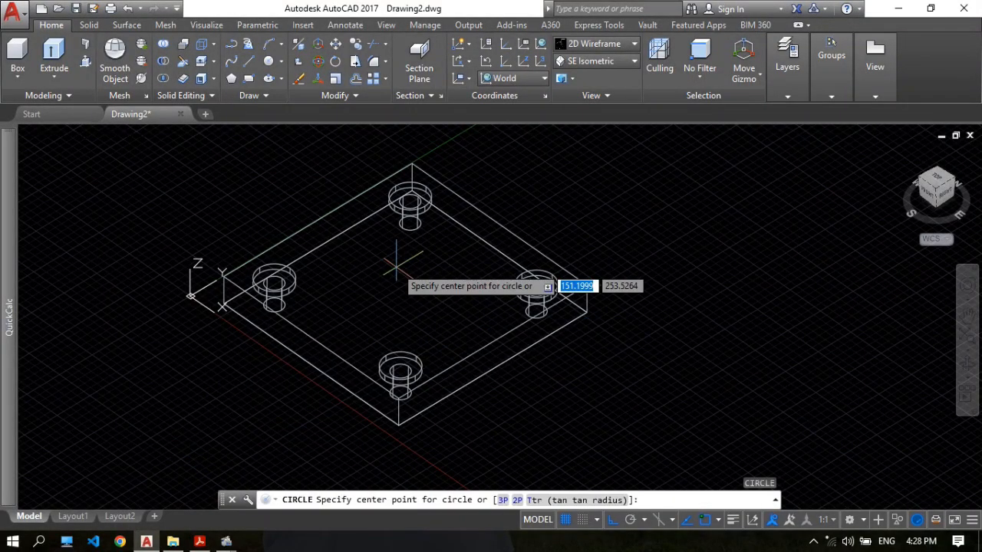
scroll(510, 231, down, 2)
scroll(505, 223, up, 2)
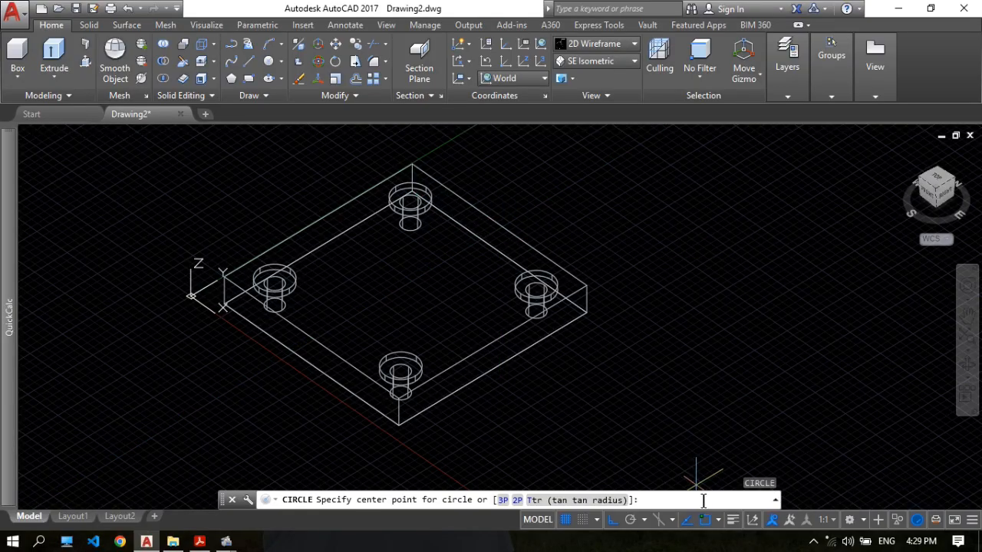
click(718, 521)
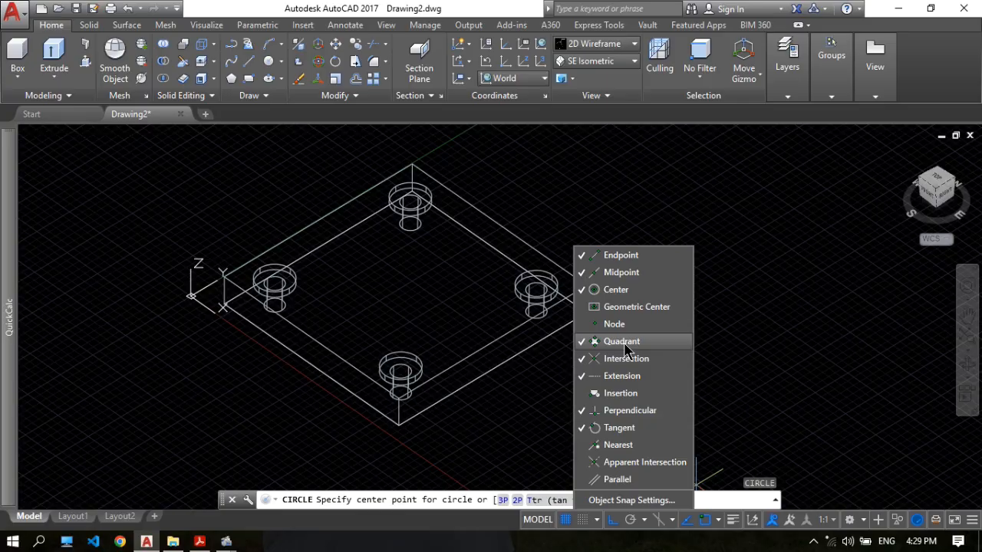
click(716, 521)
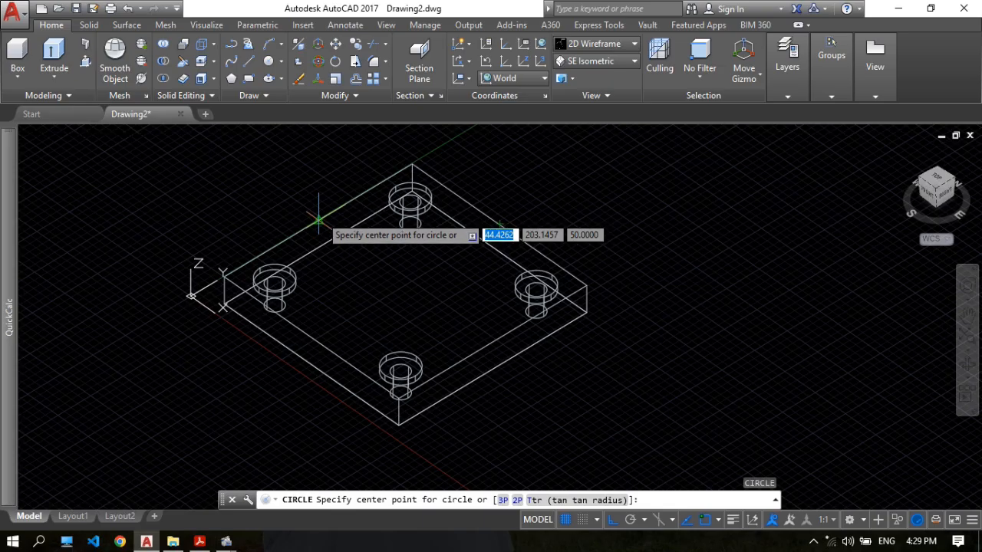
click(406, 281)
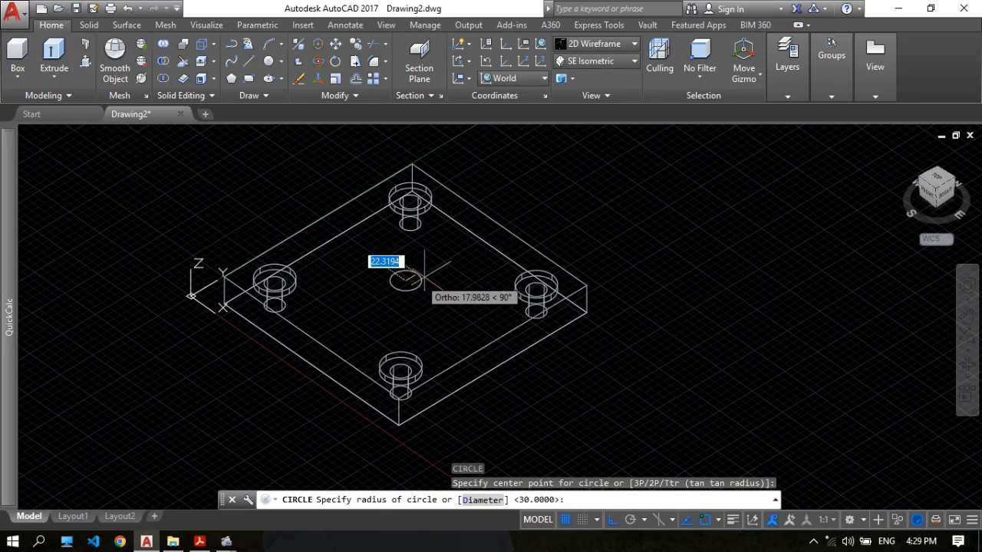
text(d)
key(Return)
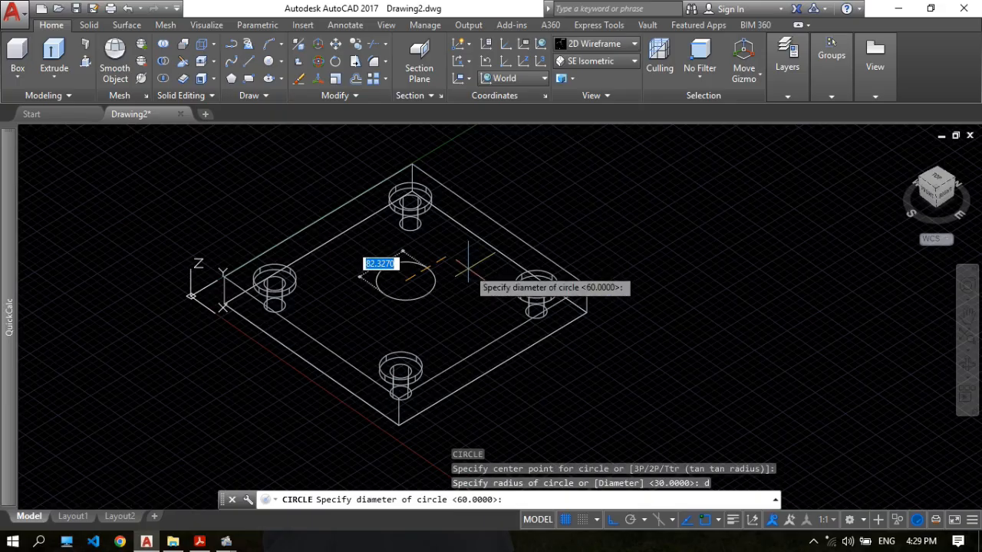
text(210)
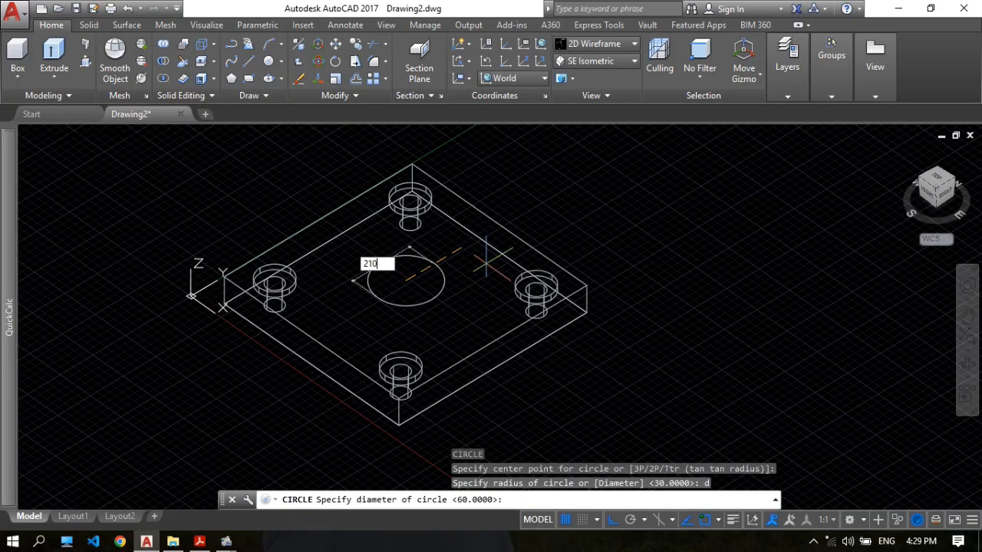
key(Return)
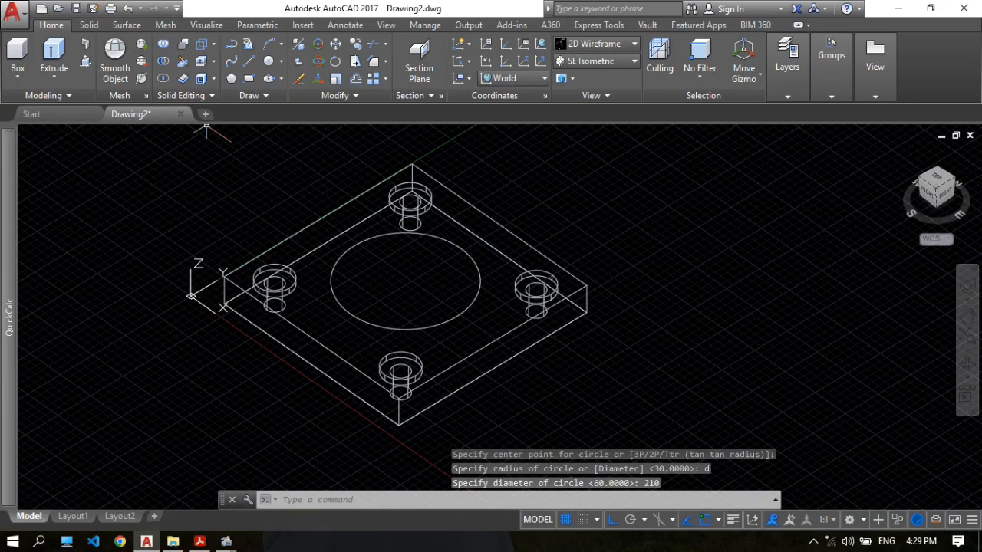
Presspull the area inside the central circle down past the plate's underside to cut the through bore.
click(85, 63)
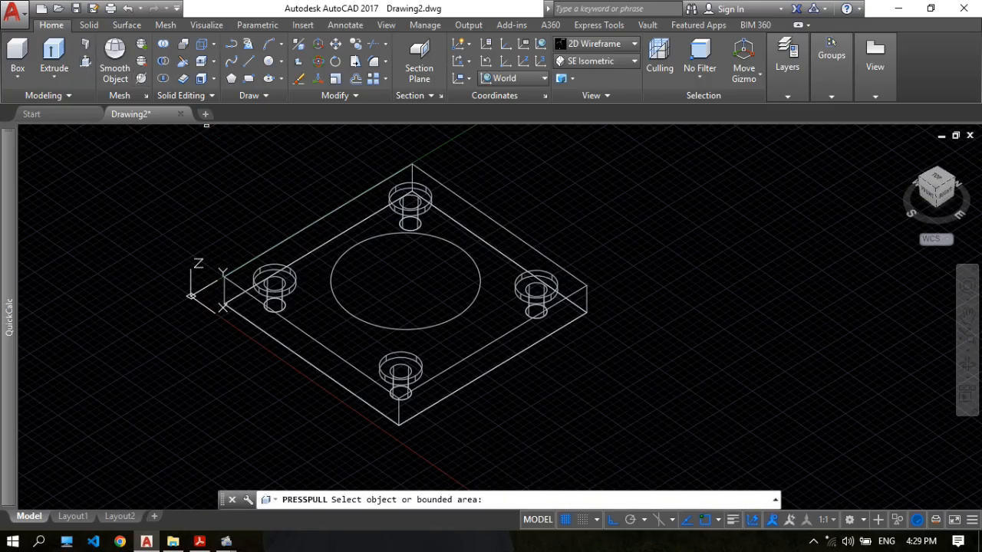
click(403, 276)
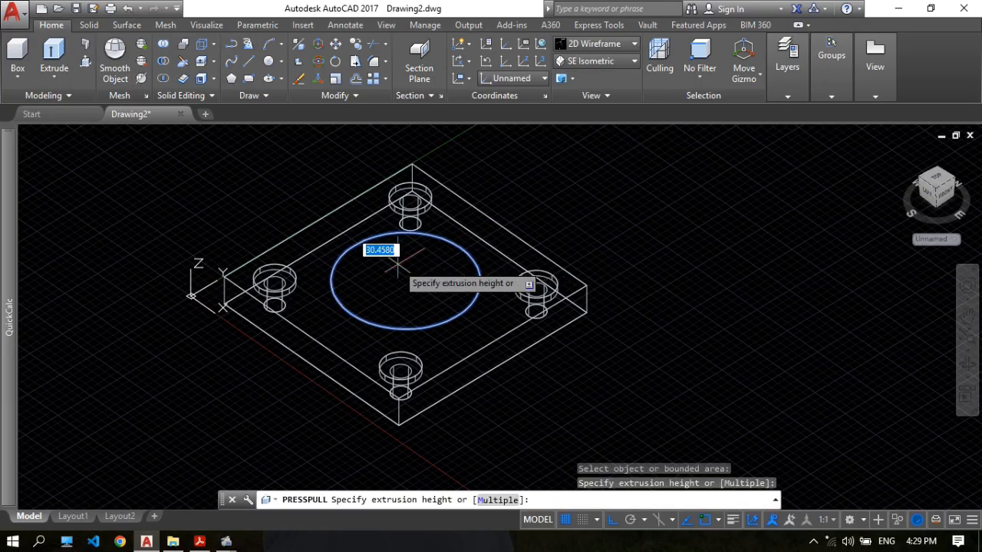
click(593, 407)
key(Escape)
scroll(642, 225, down, 3)
middle_drag(642, 225, 425, 262)
scroll(517, 221, up, 1)
scroll(514, 230, down, 3)
scroll(445, 241, up, 3)
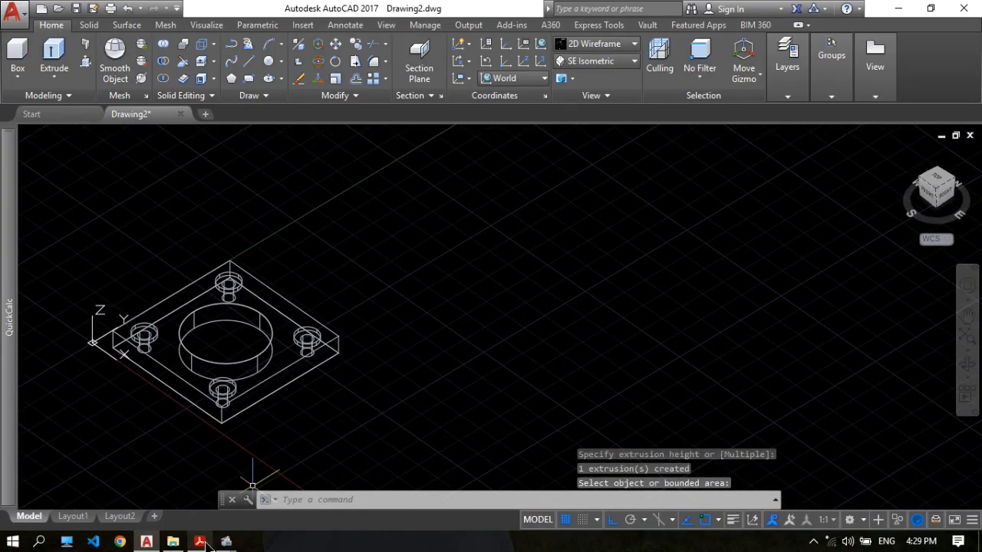
Switch to 17.pdf, mark both 150 lengths and the R260 bend radius in Section A-A, and return to AutoCAD.
click(199, 542)
scroll(588, 227, down, 5)
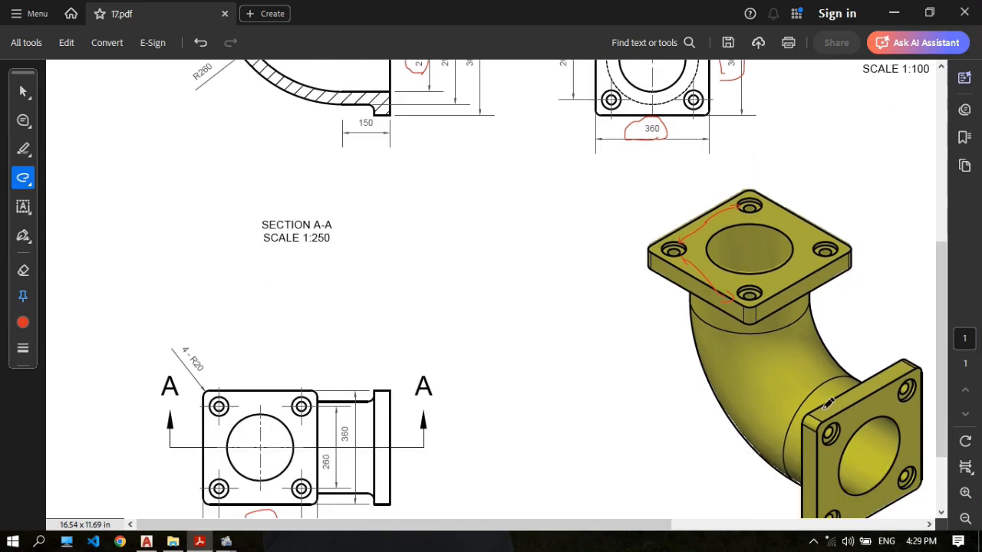
scroll(307, 191, up, 6)
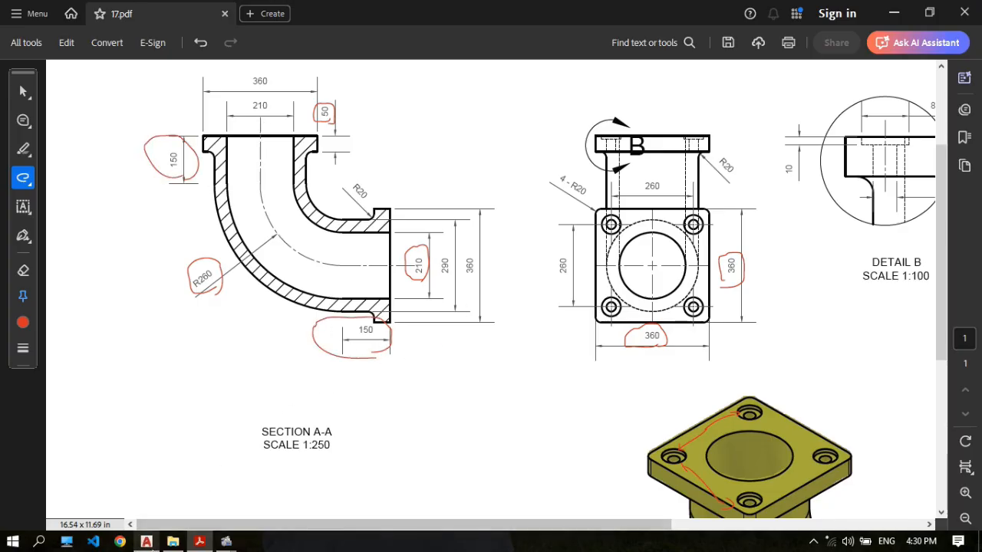
click(147, 541)
Set the model to the Top view with free space beside the flange plate.
mouse_move(426, 255)
middle_down()
mouse_move(569, 238)
mouse_move(431, 242)
middle_up()
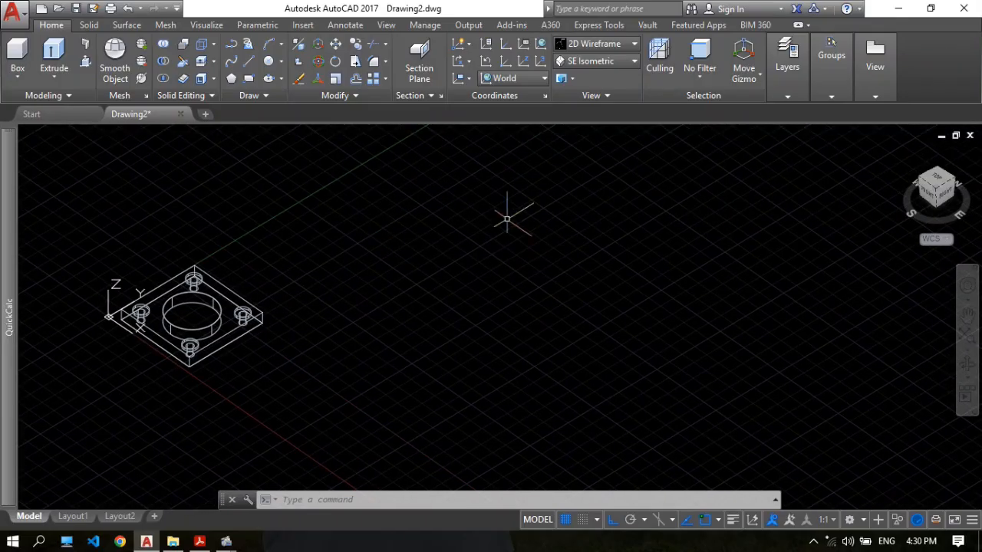
scroll(476, 249, up, 2)
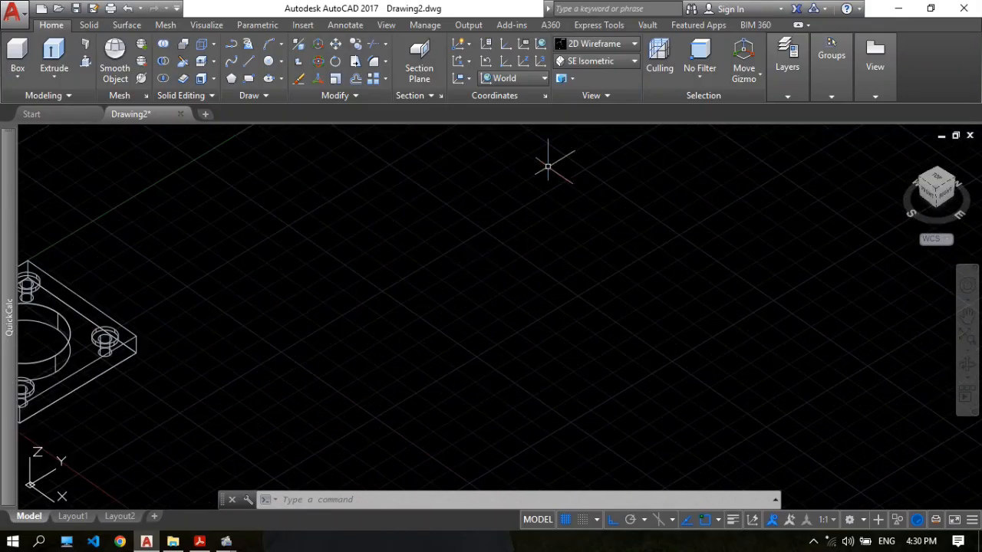
click(609, 65)
click(588, 80)
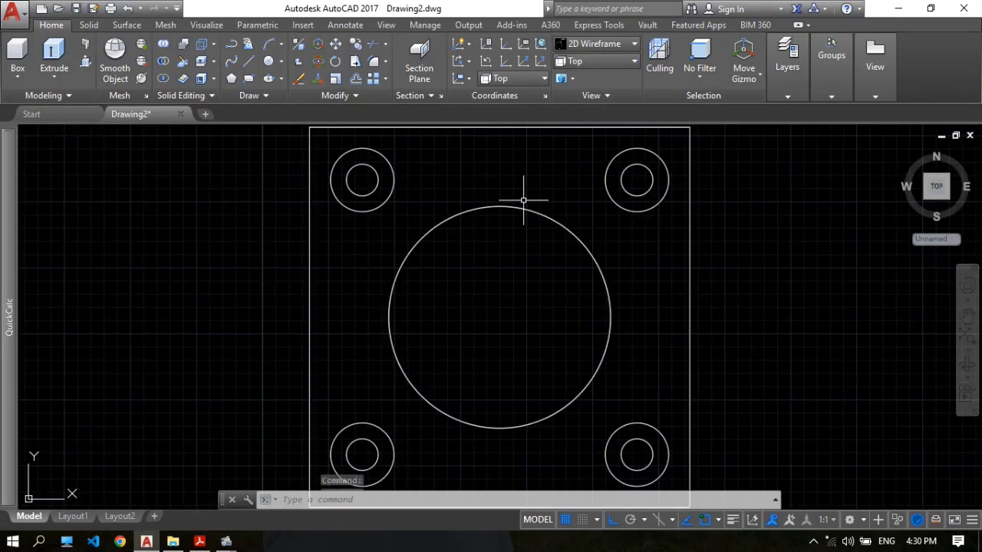
scroll(522, 201, down, 4)
middle_drag(545, 302, 427, 317)
scroll(523, 292, up, 2)
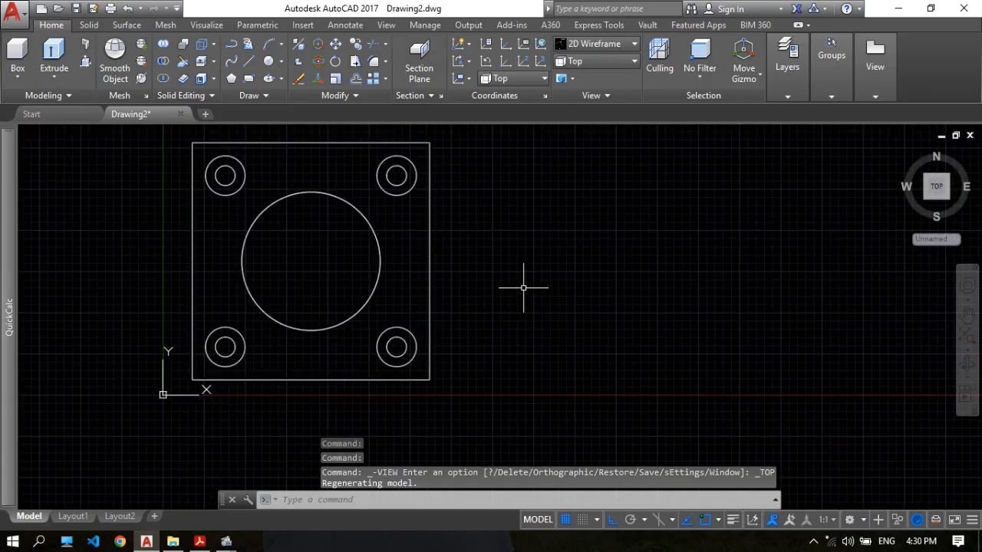
middle_drag(583, 257, 514, 318)
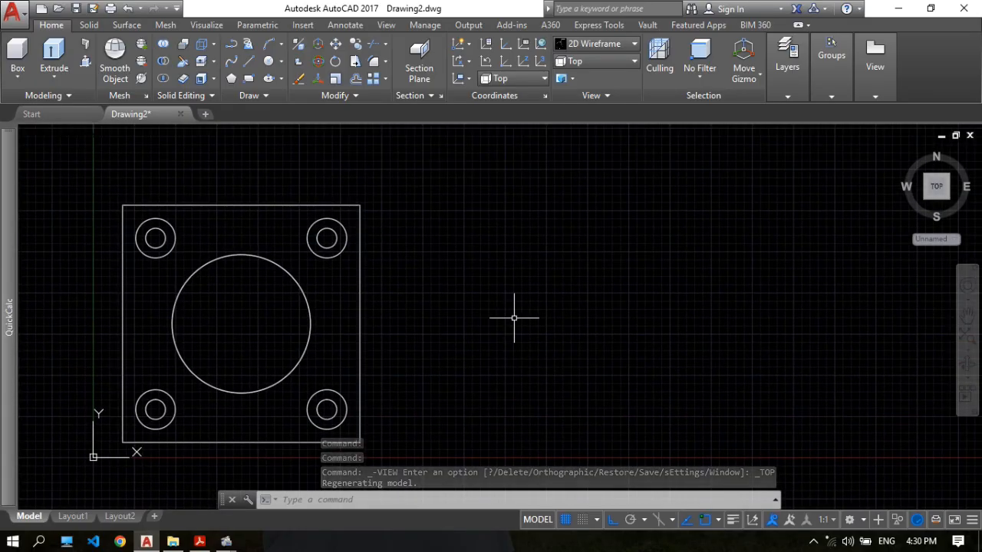
scroll(522, 325, down, 4)
mouse_move(634, 266)
middle_down()
mouse_move(483, 292)
mouse_move(496, 265)
middle_up()
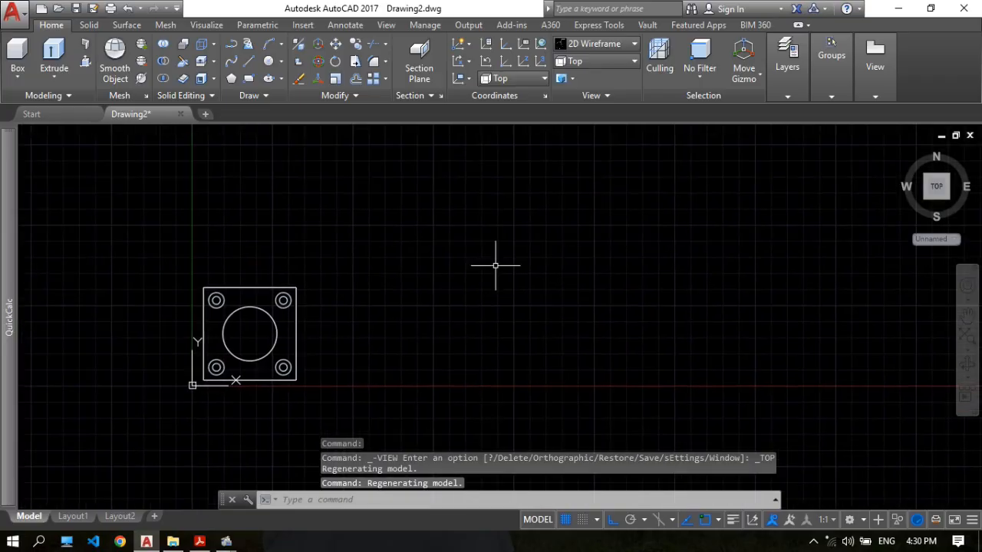
Draw a horizontal line 150 mm long towards negative X in the empty area above and beyond the flange plate.
text(l)
key(Return)
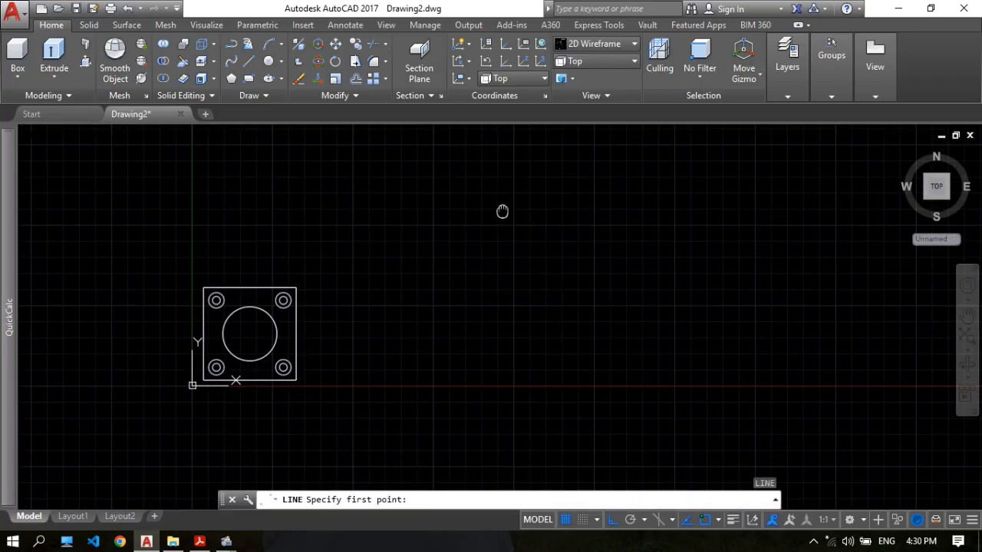
middle_drag(504, 210, 495, 230)
click(540, 188)
text(15)
key(Return)
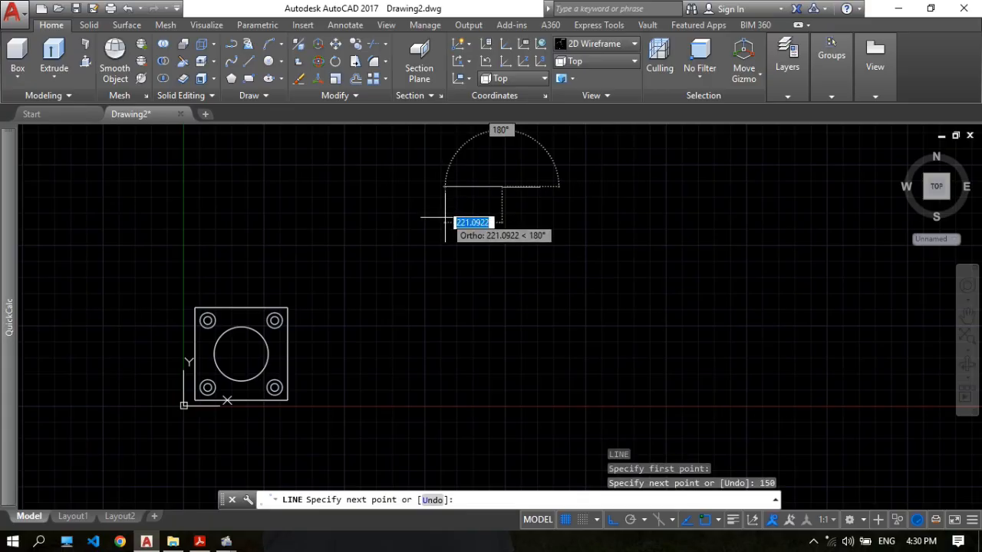
key(Return)
scroll(491, 200, up, 3)
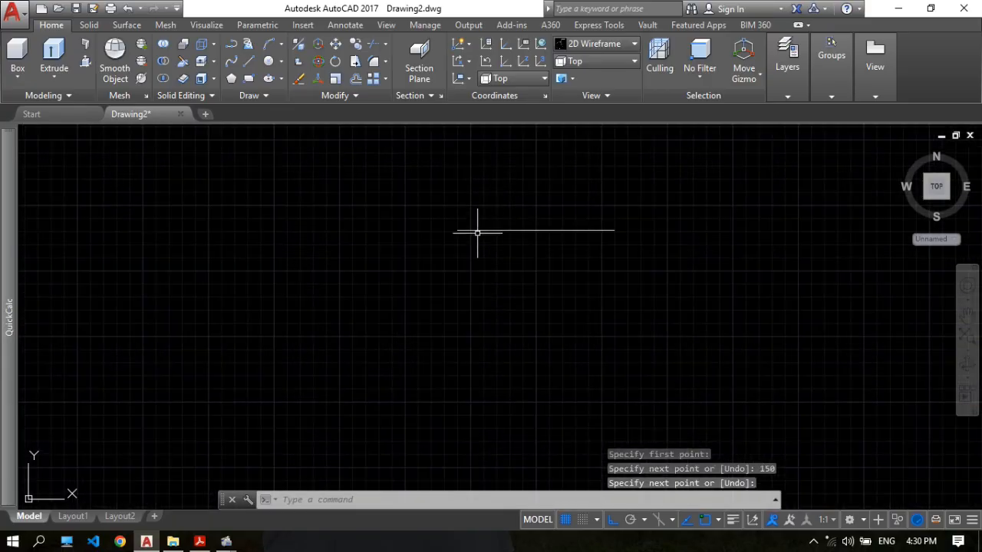
Switch to 17.pdf, mark the bend's 260 horizontal and vertical extents in Section A-A, and return to AutoCAD.
click(200, 542)
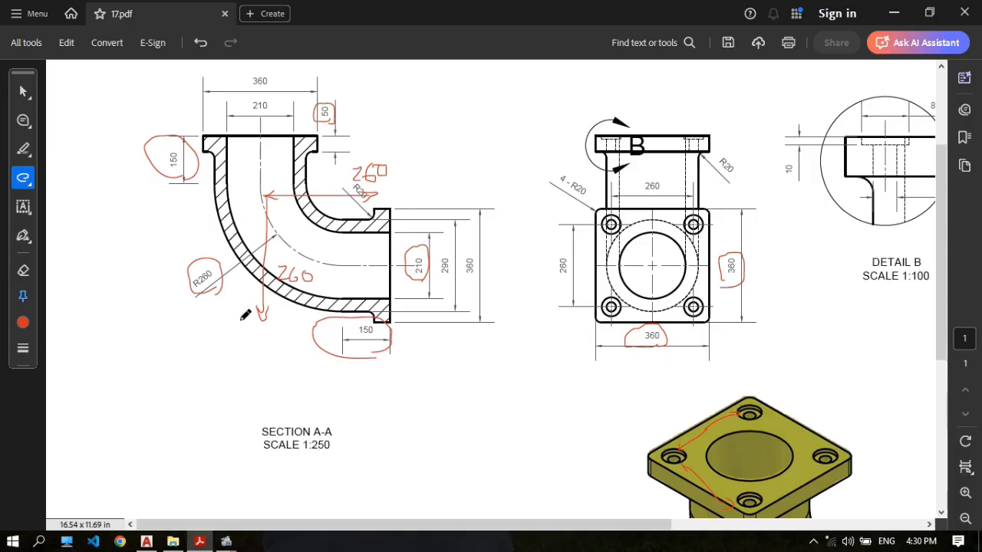
click(146, 541)
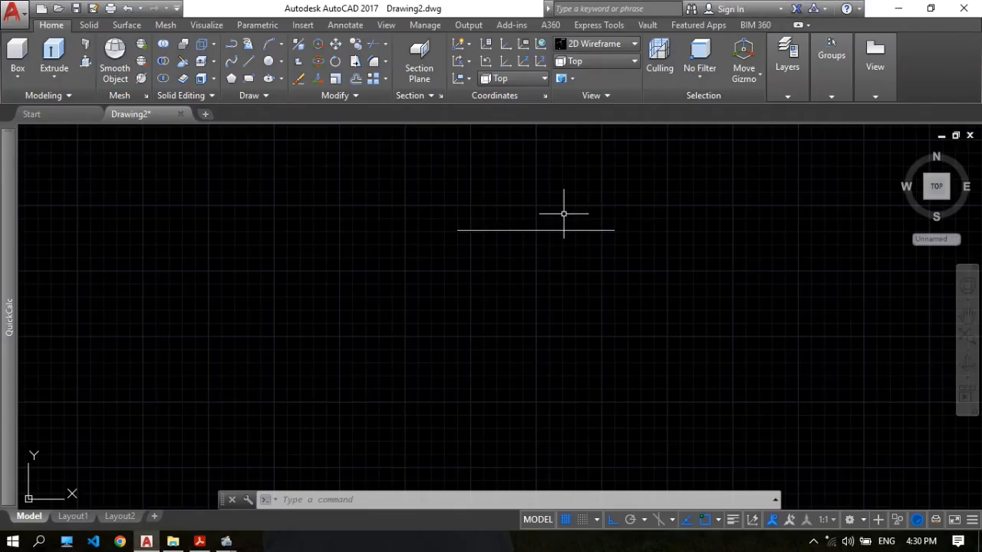
From the negative-X end of the 150 mm line, draw a line 260 mm towards negative X and another 260 mm towards positive Y.
text(l)
key(Return)
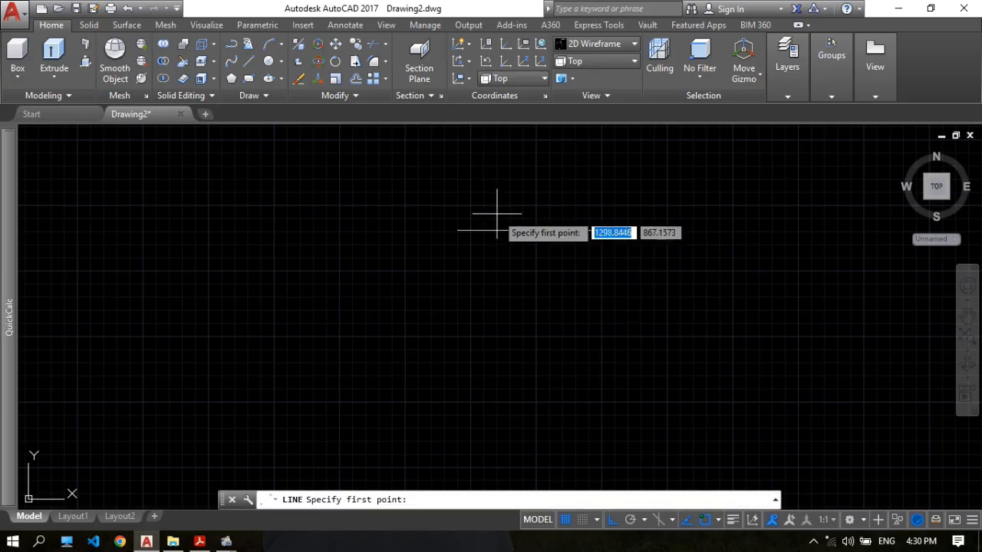
click(458, 230)
text(260)
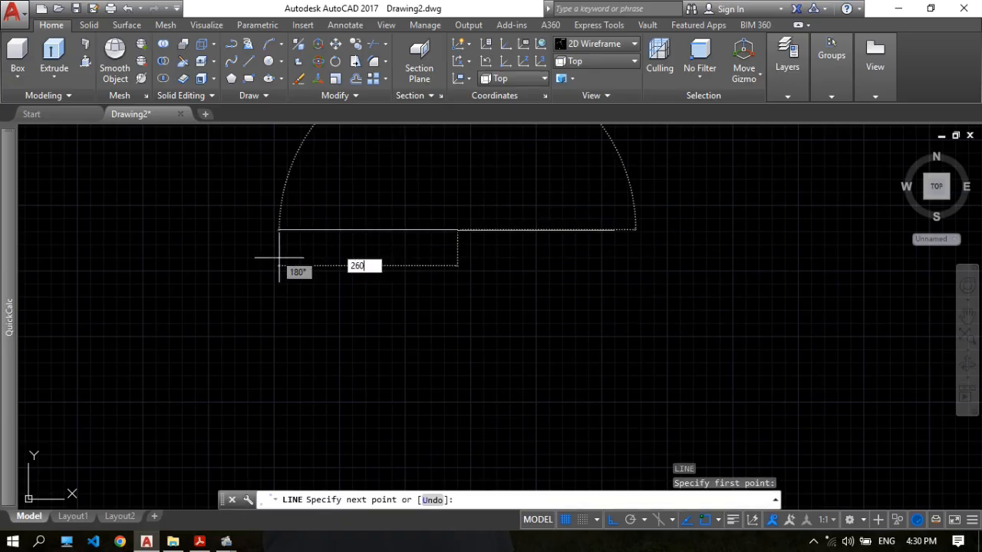
key(Return)
scroll(277, 259, down, 4)
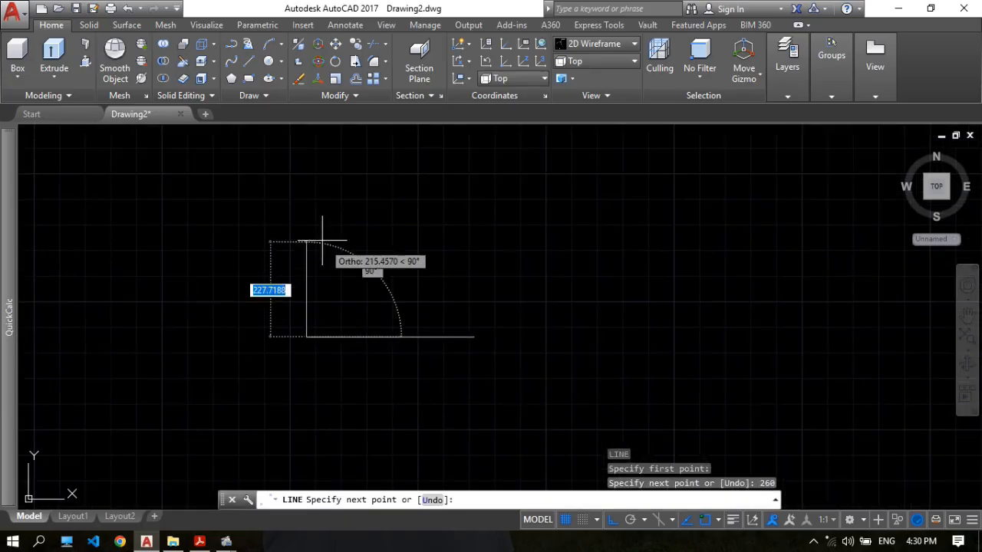
text(260)
key(Return)
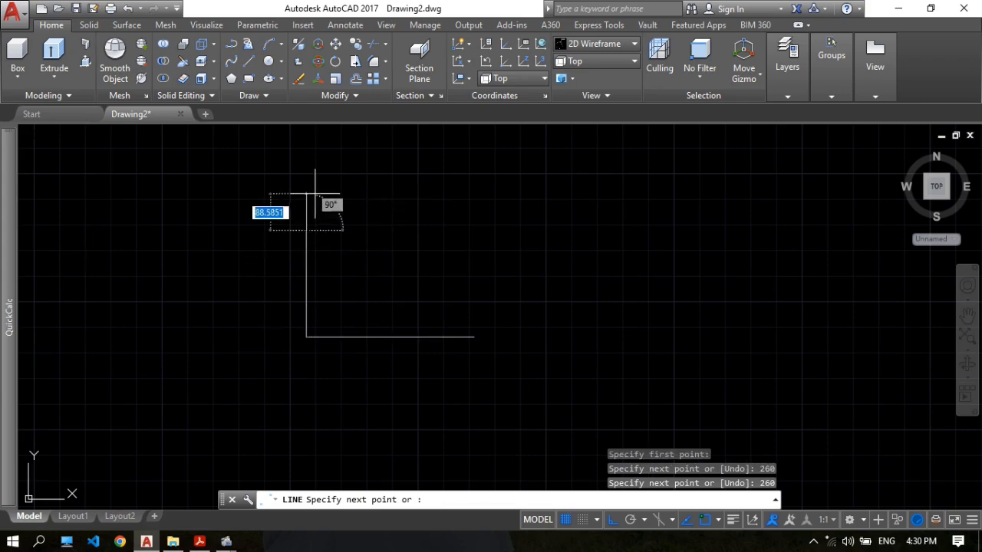
scroll(317, 200, up, 4)
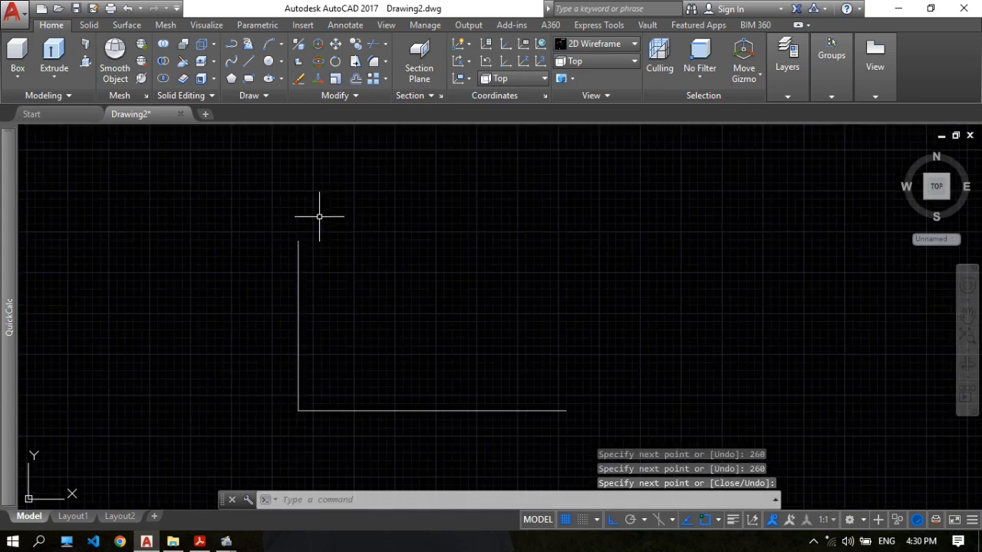
Draw a line 150 mm towards positive Y from the upper end of the vertical 260 mm line.
key(Return)
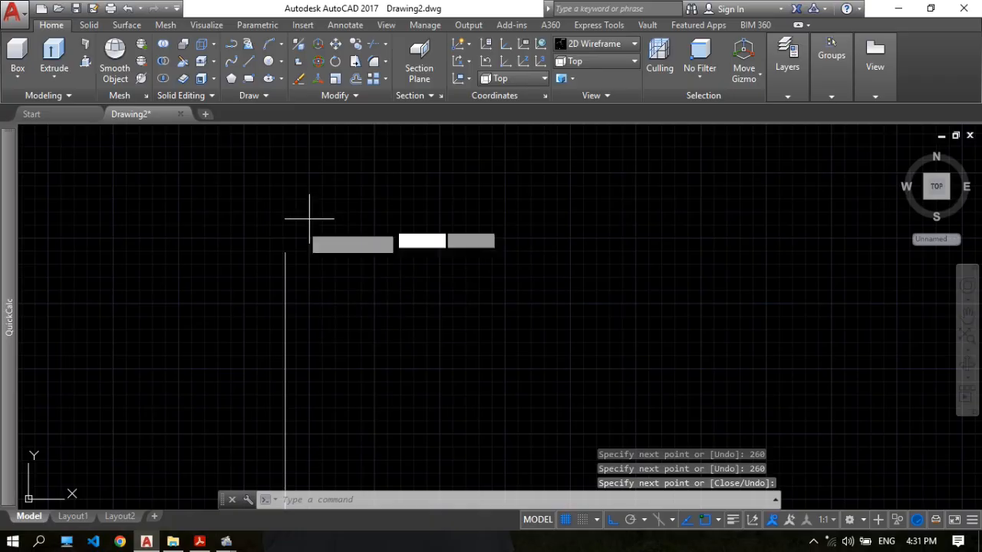
key(Return)
click(285, 252)
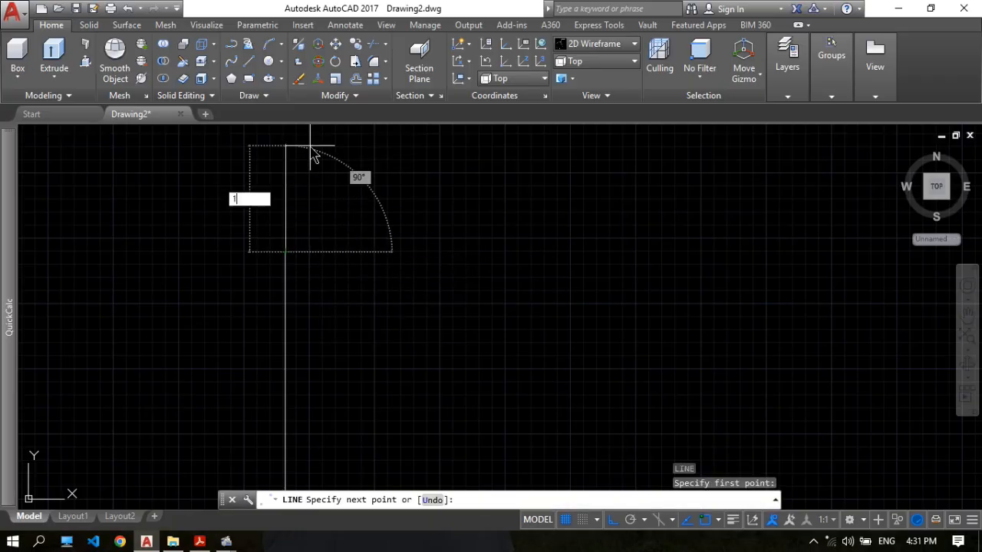
text(150)
key(Return)
key(Return)
scroll(356, 227, down, 3)
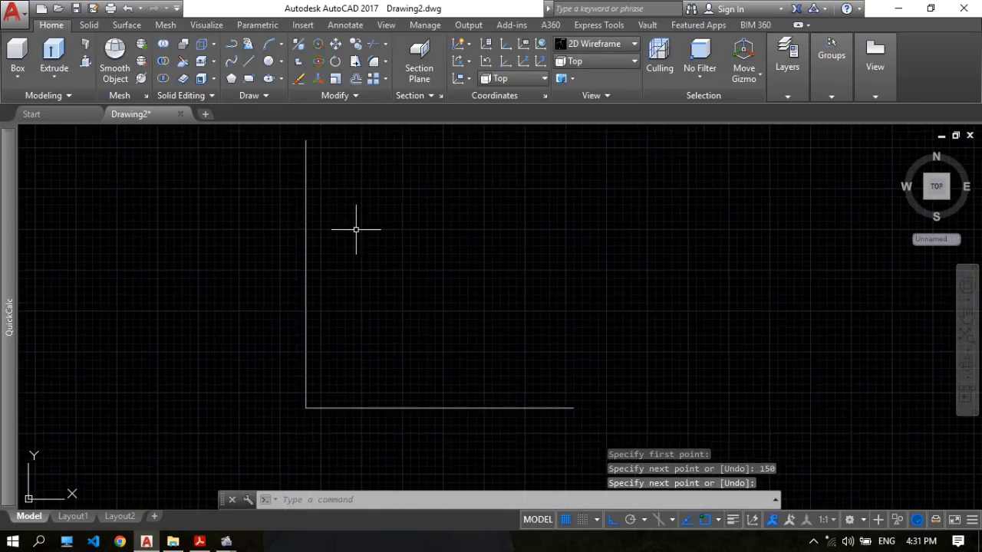
Draw a Start, Center, End arc of radius 260 mm joining the inner ends of the two 150 mm lines, bulging towards the corner.
middle_drag(402, 252, 395, 235)
scroll(395, 235, up, 2)
scroll(363, 211, down, 2)
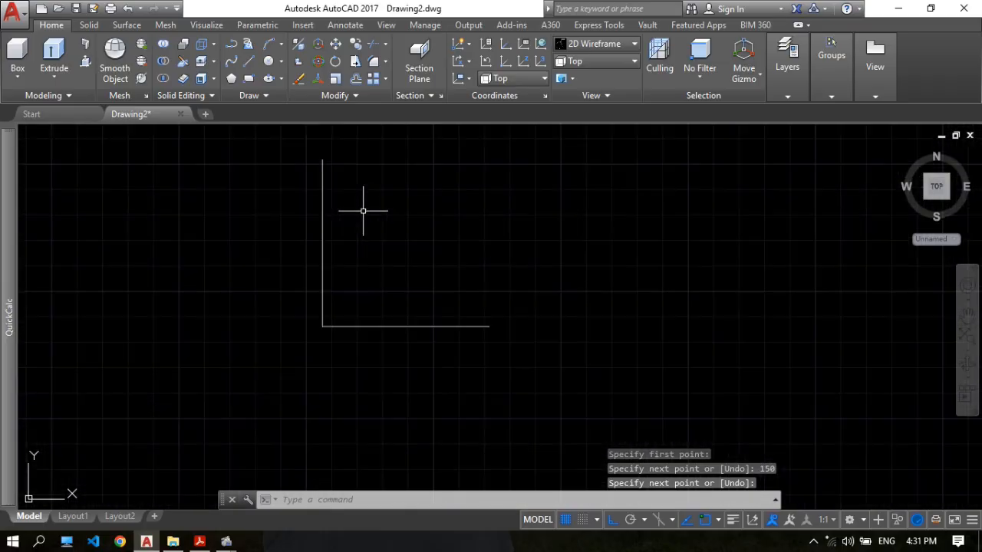
click(281, 45)
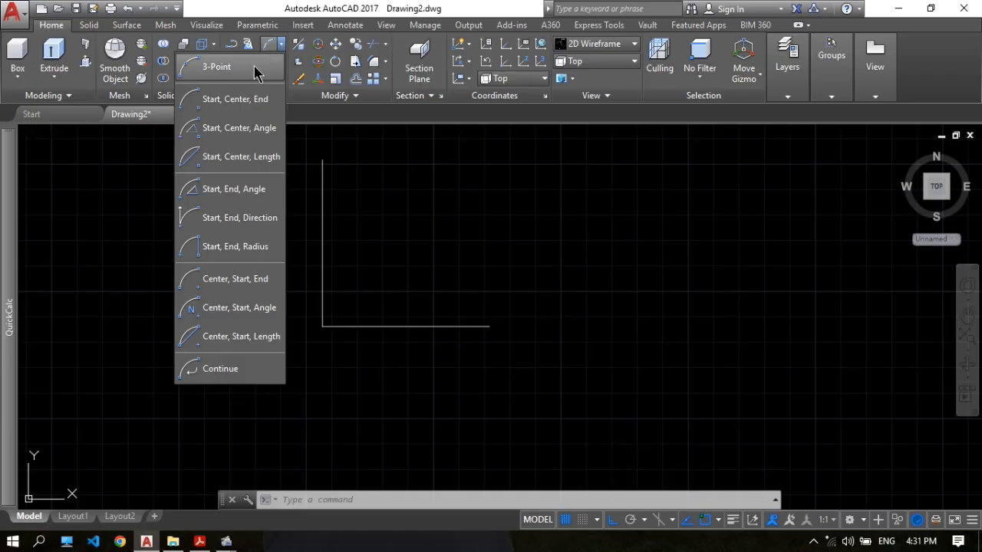
click(254, 107)
scroll(455, 225, up, 2)
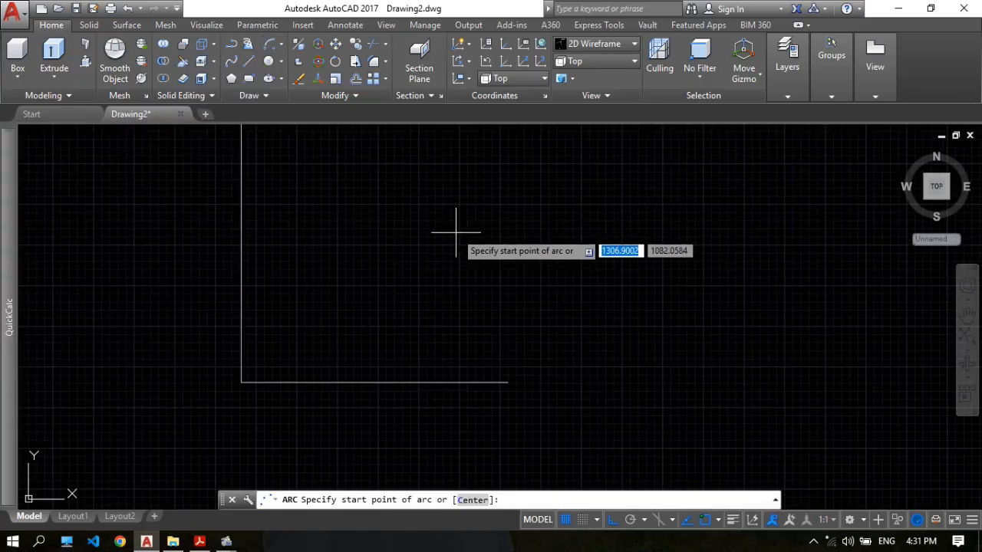
click(411, 381)
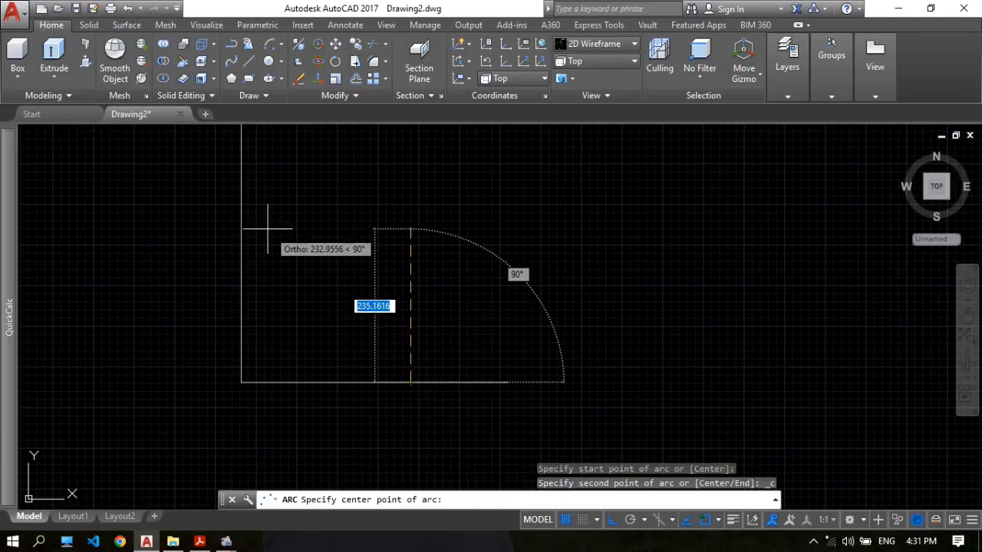
scroll(295, 201, down, 2)
middle_drag(295, 201, 290, 227)
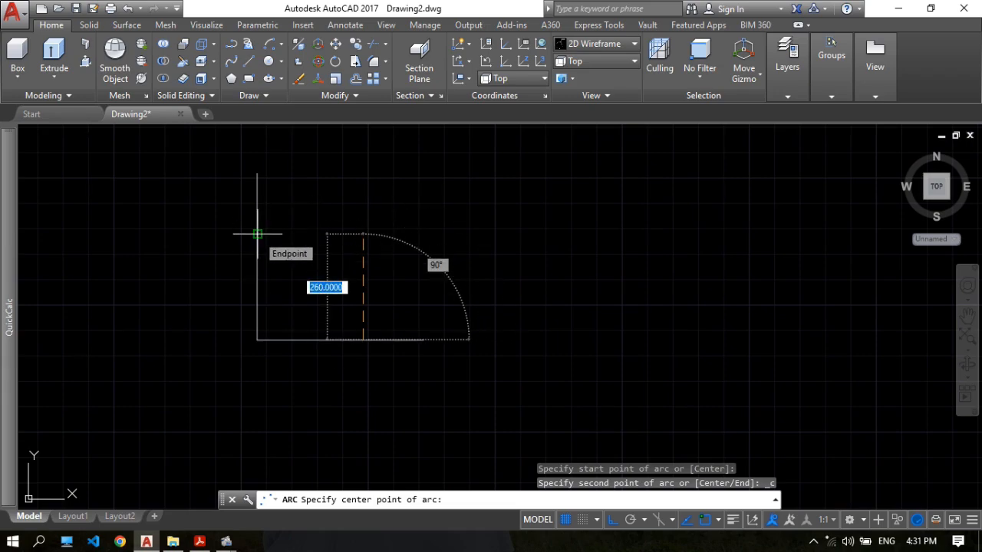
click(363, 234)
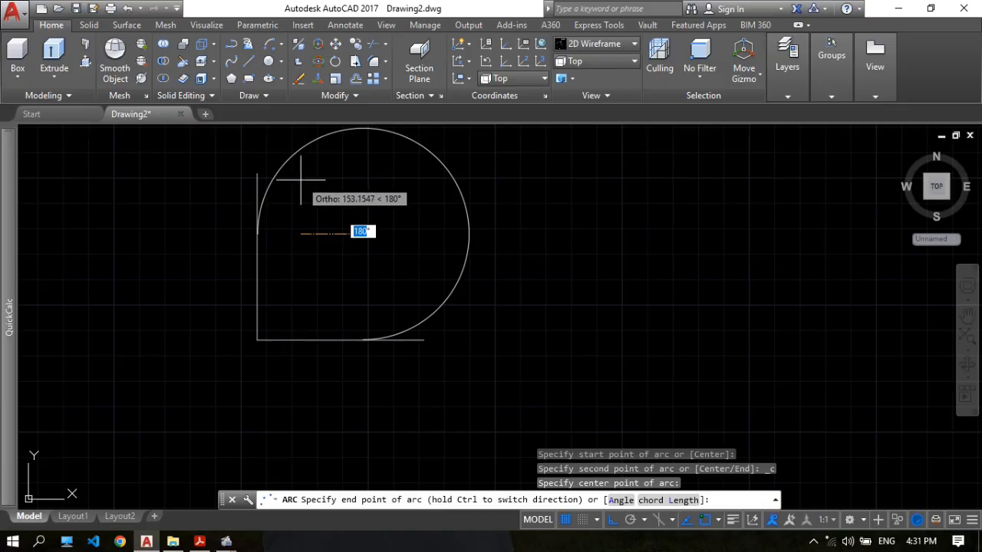
key(ctrl)
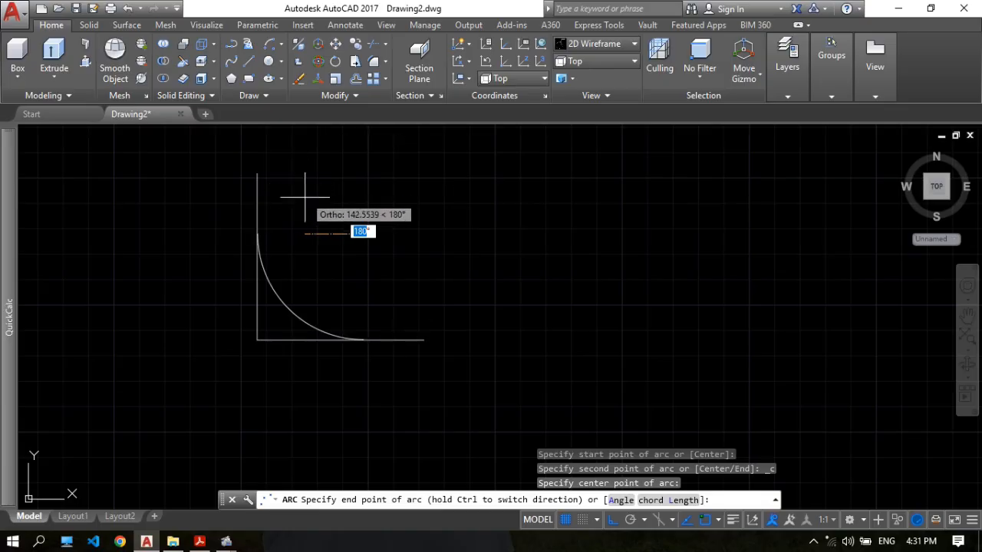
click(257, 233)
Erase the vertical and horizontal 260 mm construction lines that meet at the corner outside the arc.
scroll(307, 296, up, 1)
scroll(291, 272, down, 1)
scroll(320, 258, up, 3)
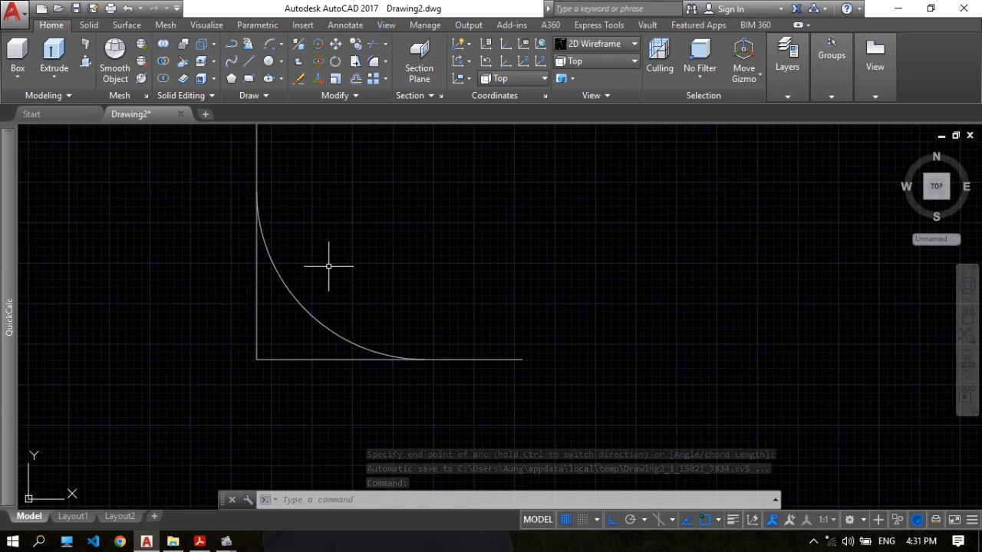
text(e)
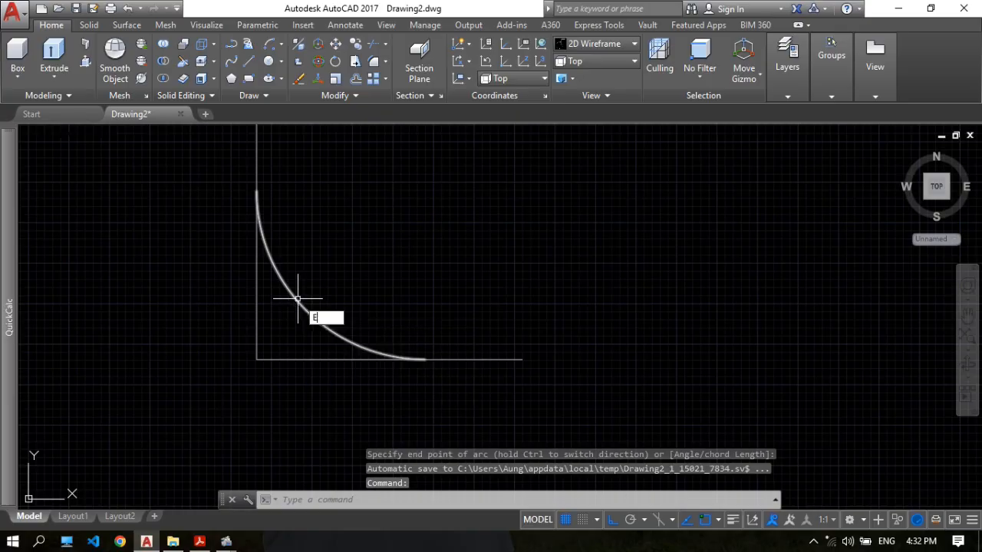
key(Return)
click(259, 311)
click(293, 356)
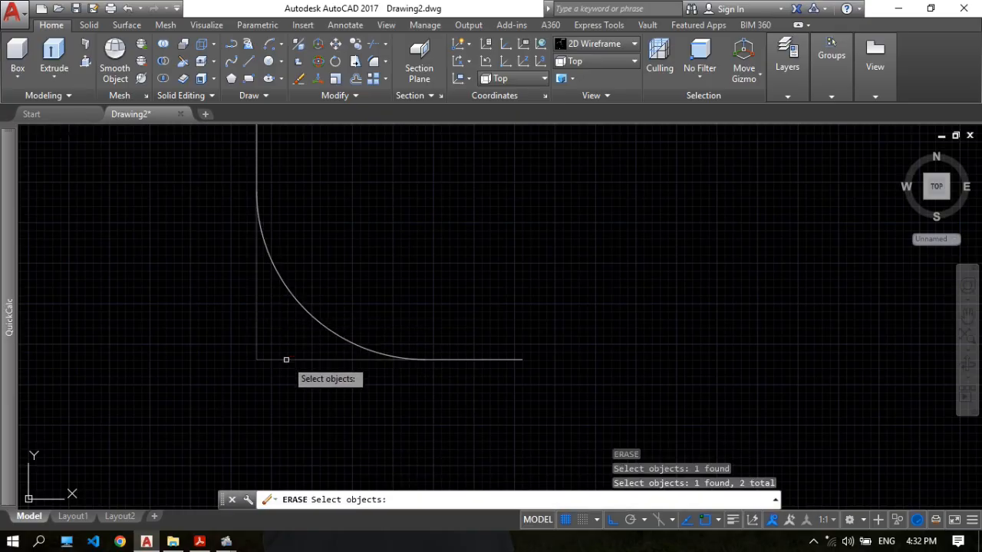
key(Return)
Set the model to the SE Isometric view with the elbow path centred beside the flange plate.
scroll(340, 264, down, 2)
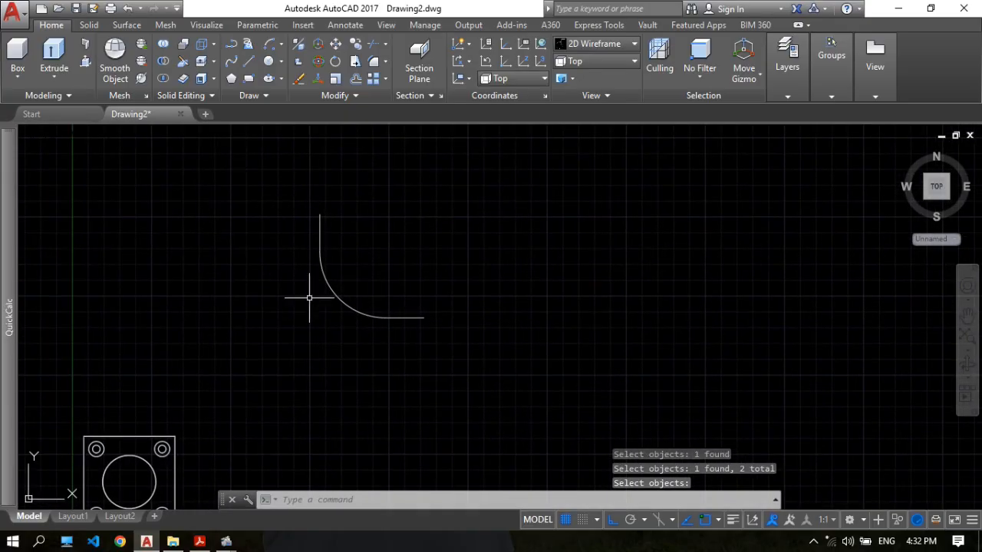
mouse_move(419, 238)
middle_down()
mouse_move(414, 252)
mouse_move(386, 254)
middle_up()
click(595, 62)
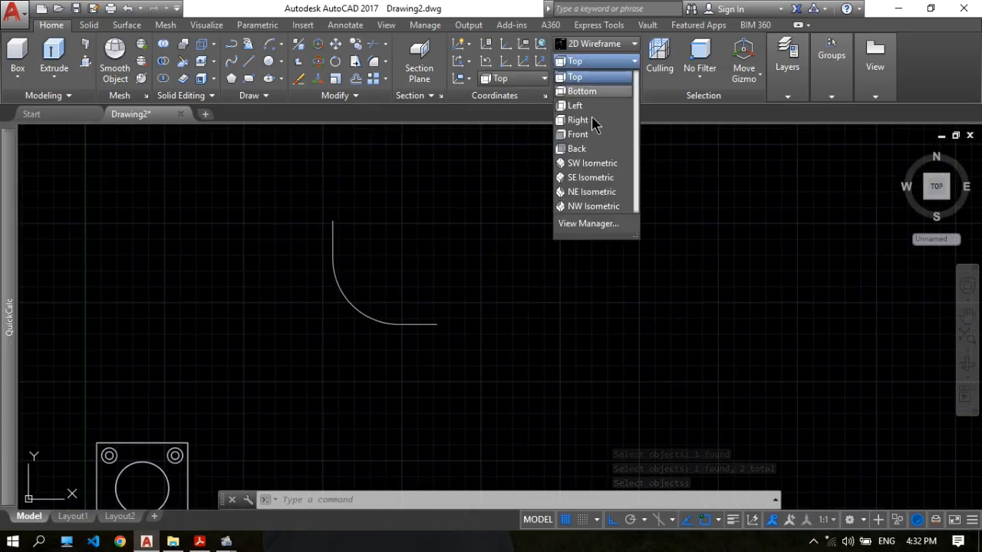
click(595, 193)
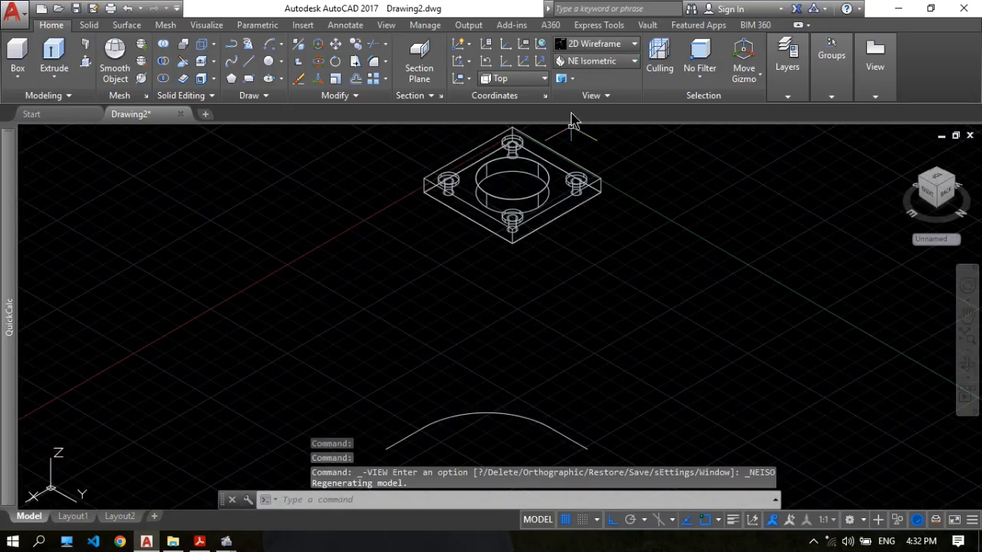
click(618, 63)
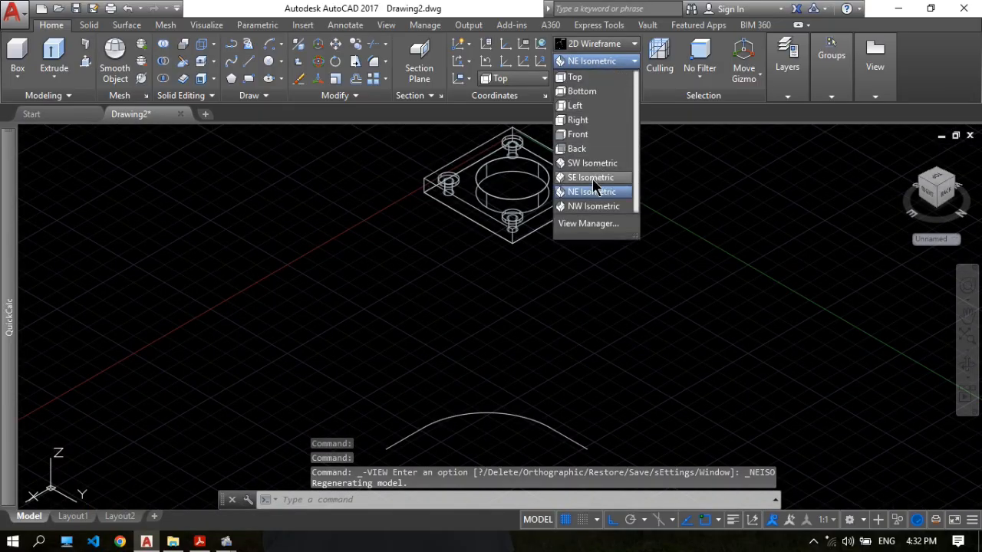
click(602, 176)
middle_drag(548, 200, 321, 187)
scroll(428, 252, up, 2)
middle_drag(428, 254, 433, 233)
Switch to 17.pdf, examine the elbow's isometric picture, mark the 290 outer pipe diameter in Section A-A, and return to AutoCAD.
click(199, 542)
scroll(665, 334, down, 3)
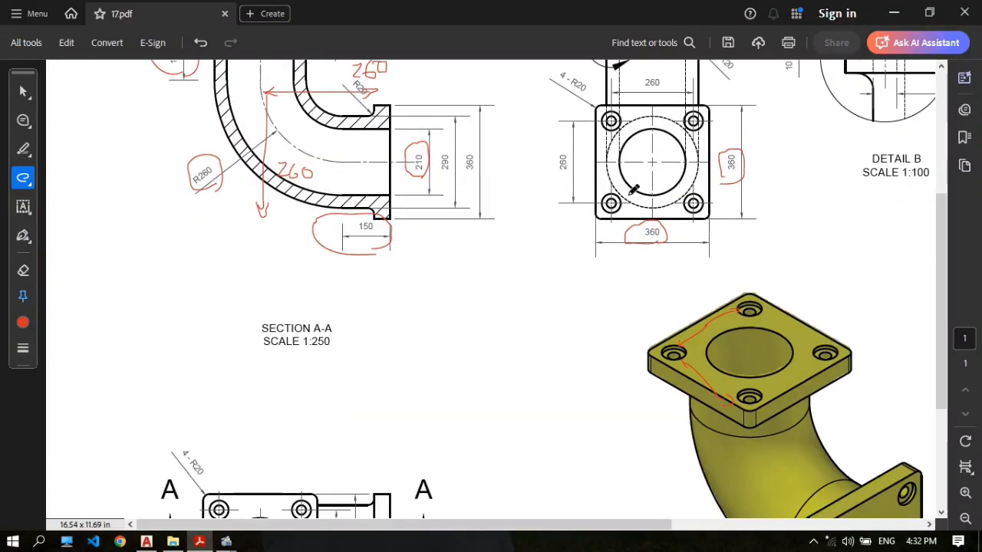
scroll(526, 158, up, 2)
scroll(862, 386, down, 4)
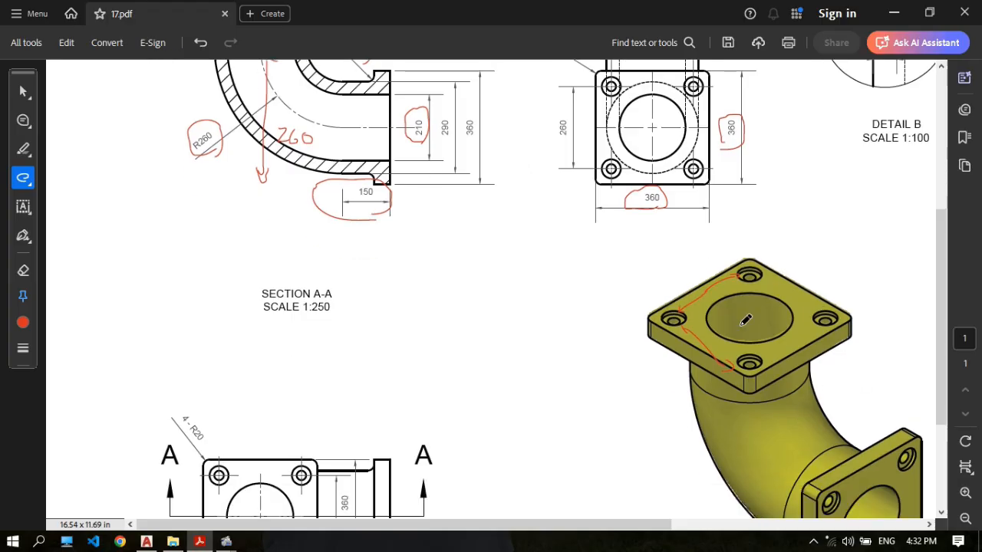
scroll(496, 405, down, 1)
scroll(471, 381, up, 2)
scroll(375, 105, up, 1)
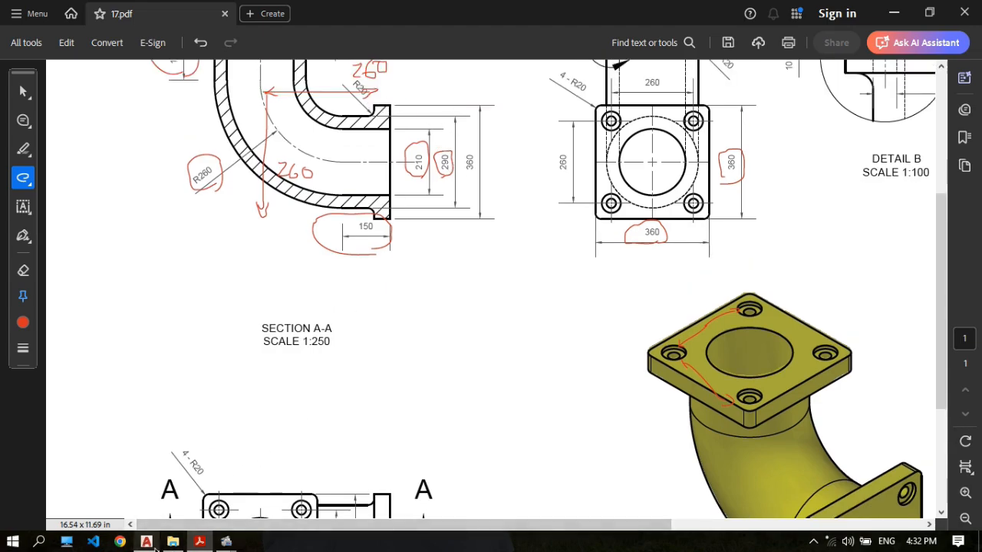
click(146, 542)
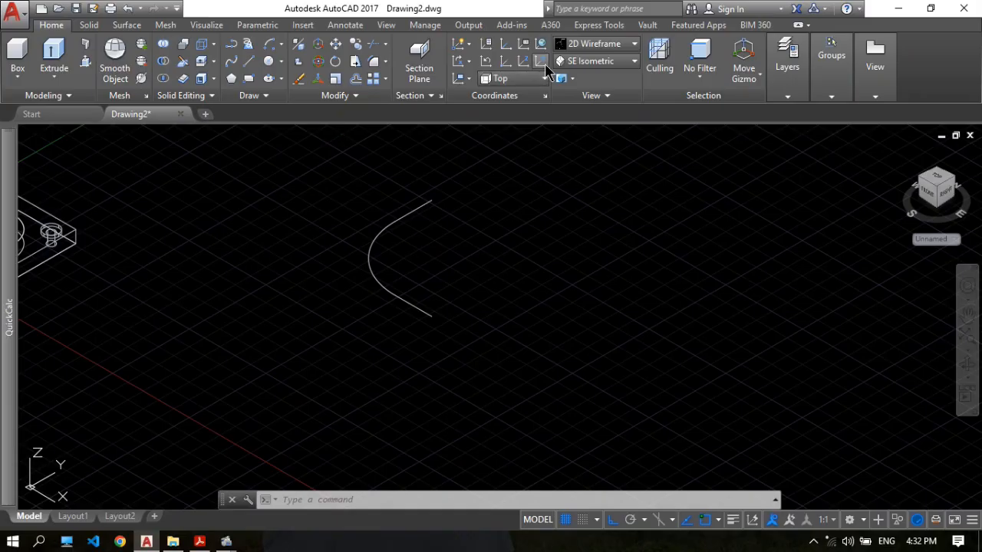
Define a 3-point UCS at the outer end of the path's X-direction leg, with its XY plane upright and perpendicular to that leg.
click(542, 63)
click(433, 314)
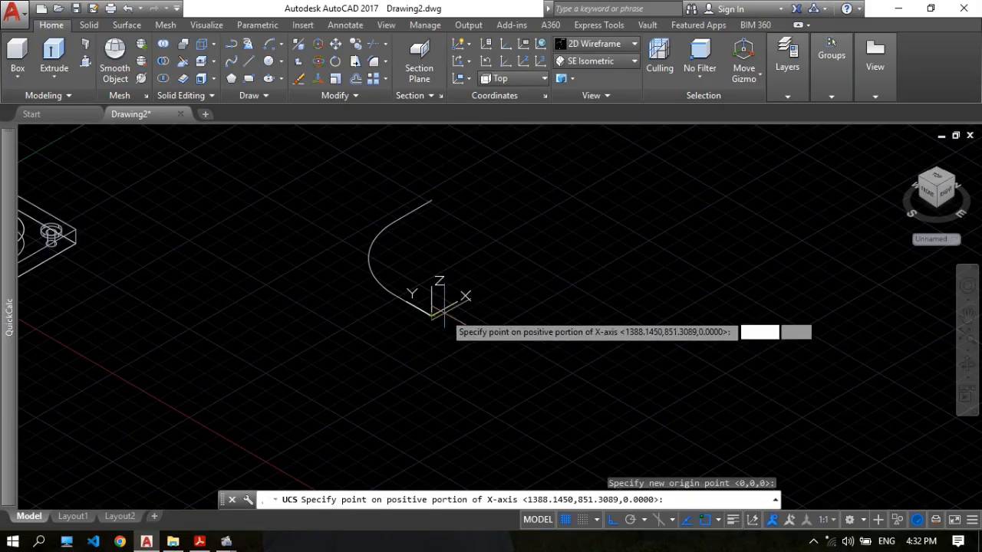
click(606, 220)
click(437, 171)
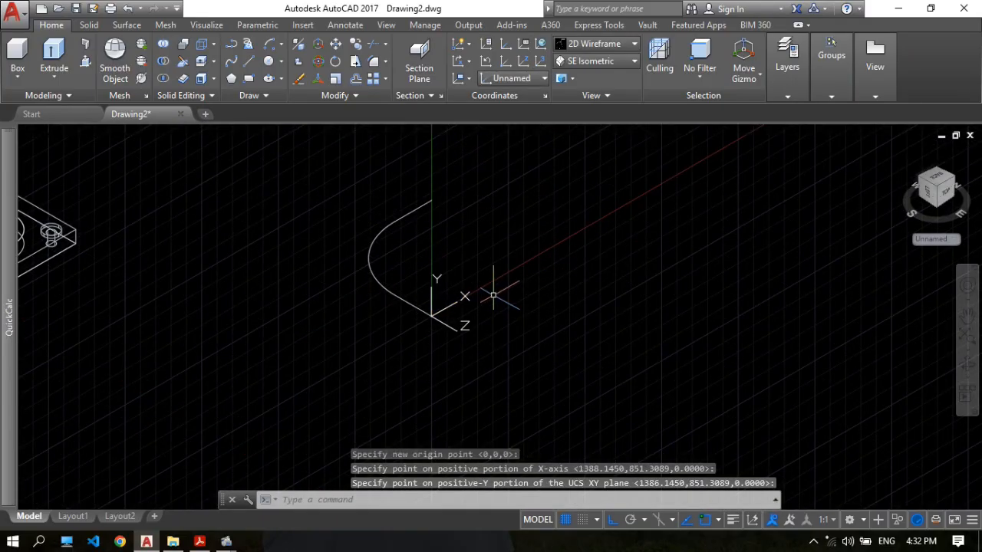
Draw a 290 mm diameter circle centred at the UCS origin (0,0) on the end of the elbow path.
middle_drag(464, 282, 434, 275)
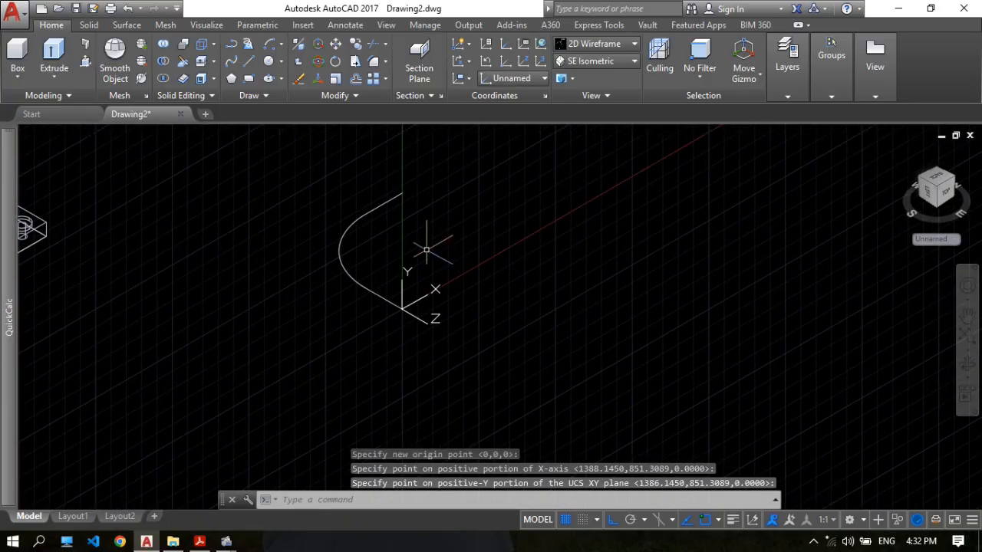
middle_drag(439, 250, 455, 221)
scroll(448, 244, up, 1)
scroll(451, 245, down, 1)
scroll(394, 291, up, 2)
scroll(476, 197, down, 1)
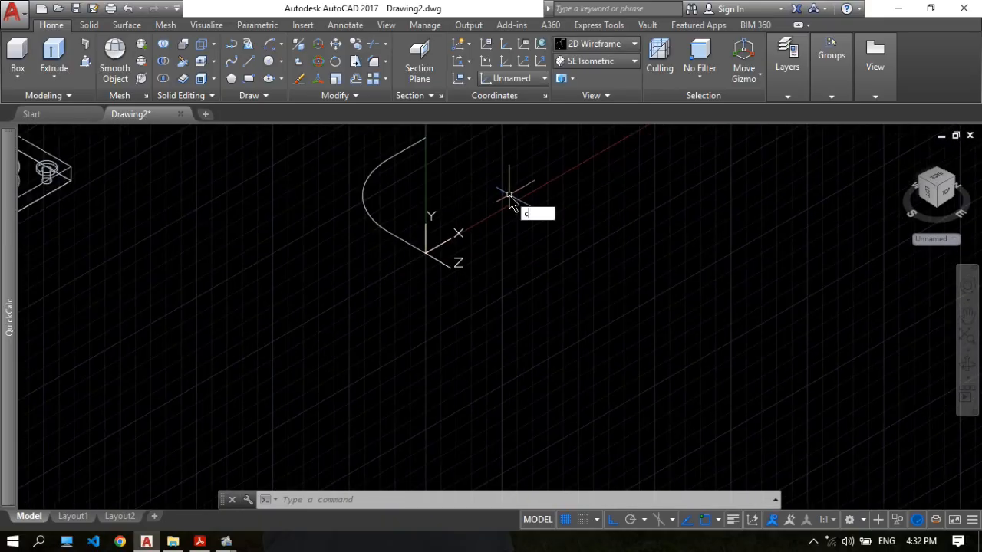
key(Return)
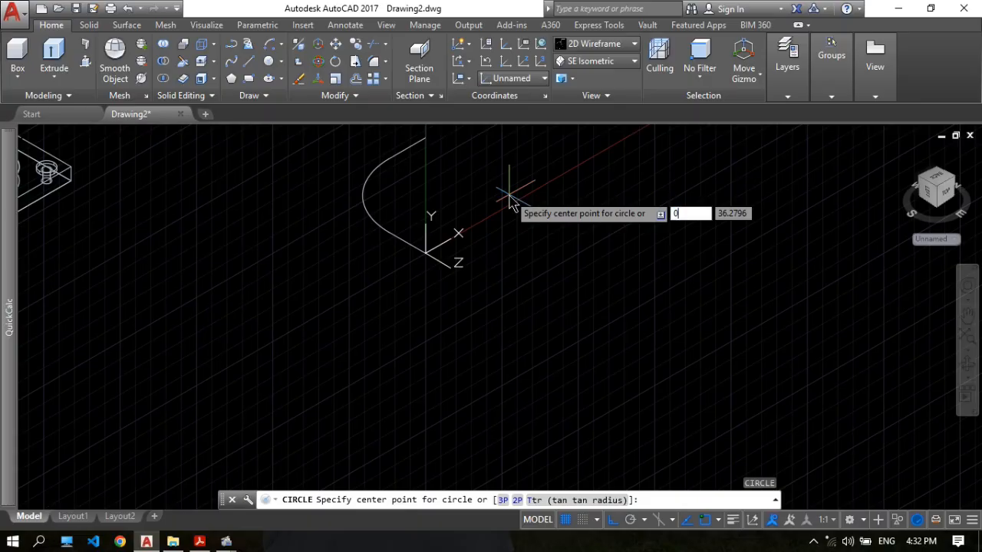
key(Tab)
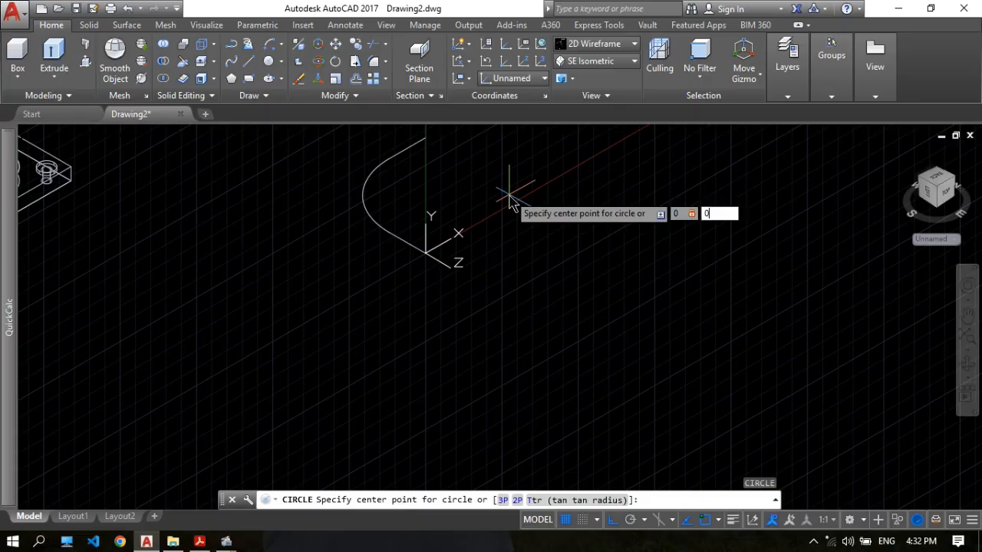
text(0)
key(Return)
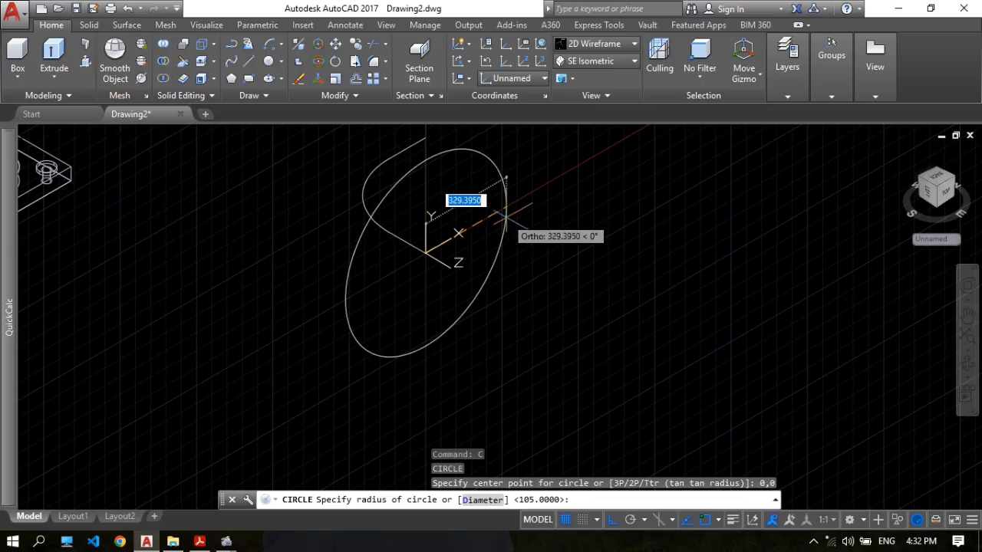
text(d)
key(Return)
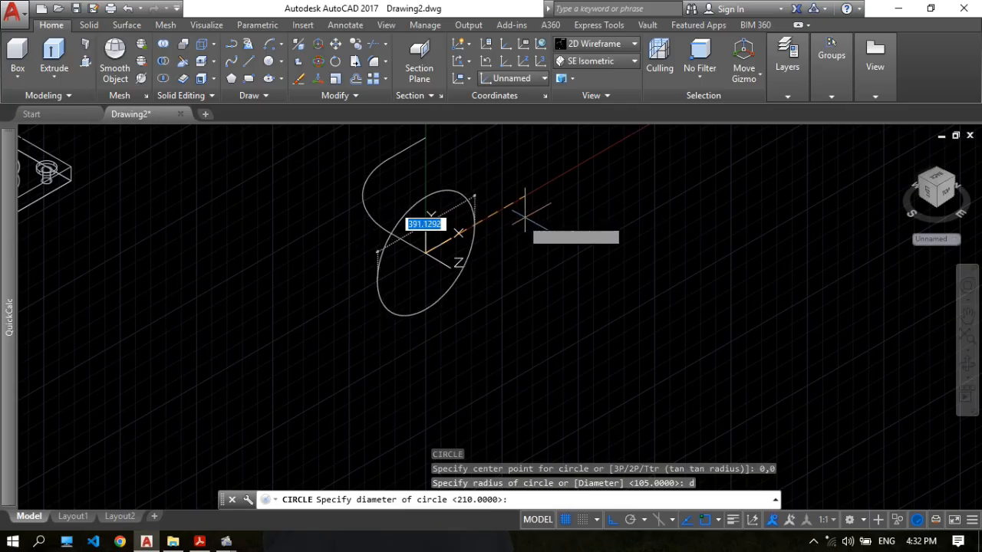
text(290)
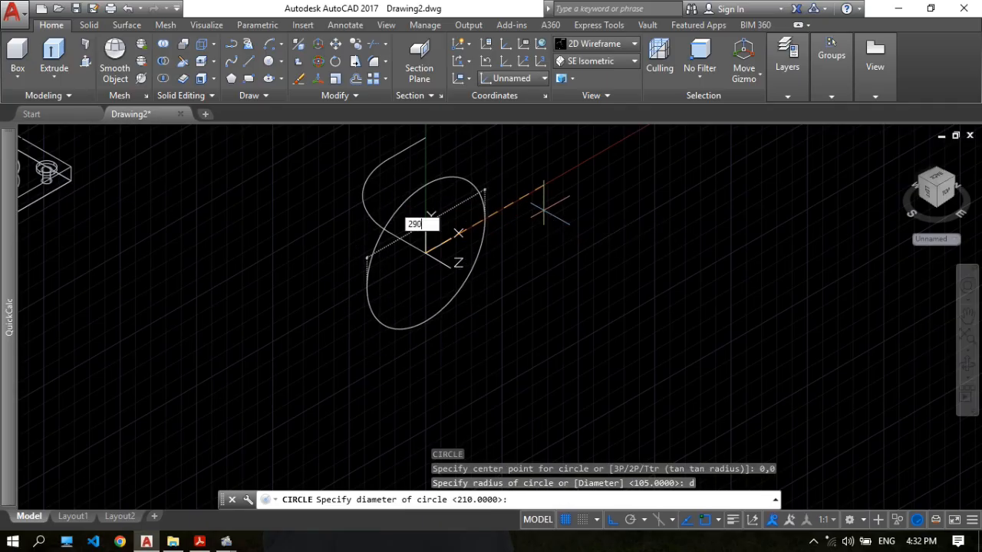
key(Return)
Join the path's two straight legs and the connecting arc into a single polyline.
scroll(427, 200, up, 3)
middle_drag(428, 198, 405, 250)
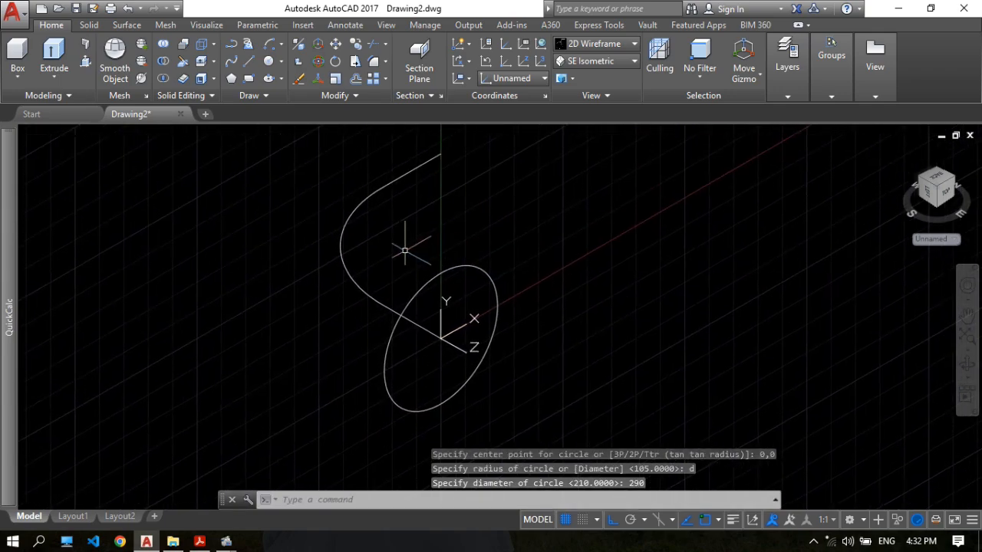
click(46, 50)
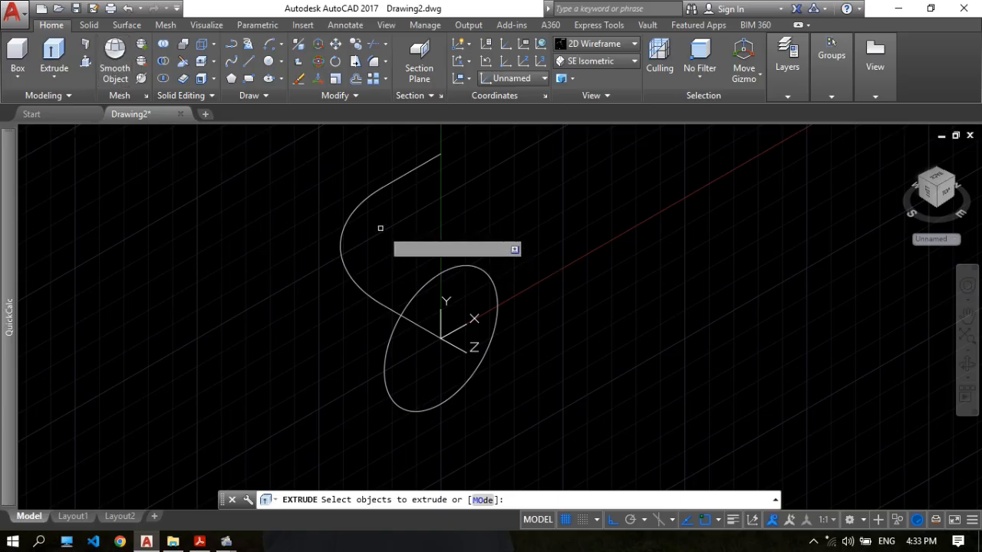
key(Escape)
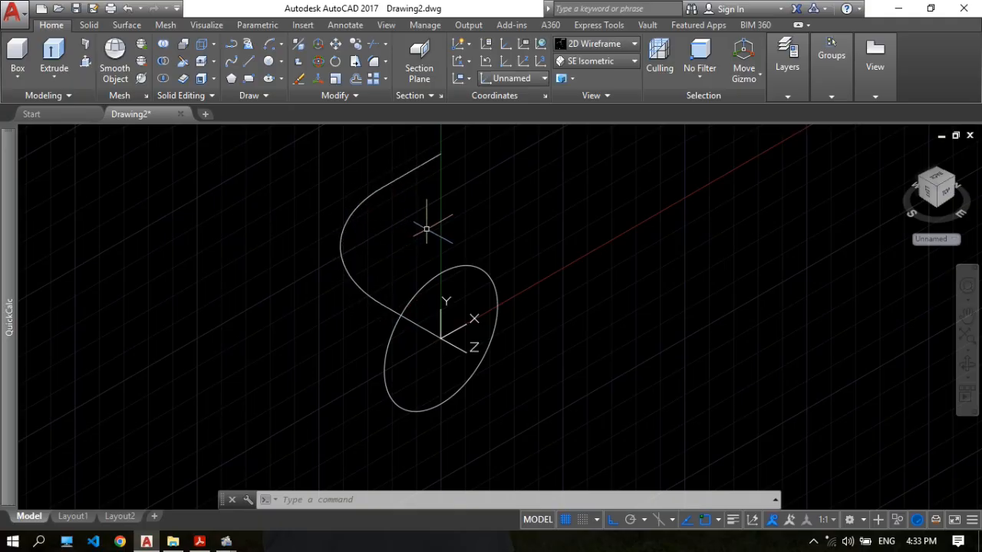
text(J)
key(Return)
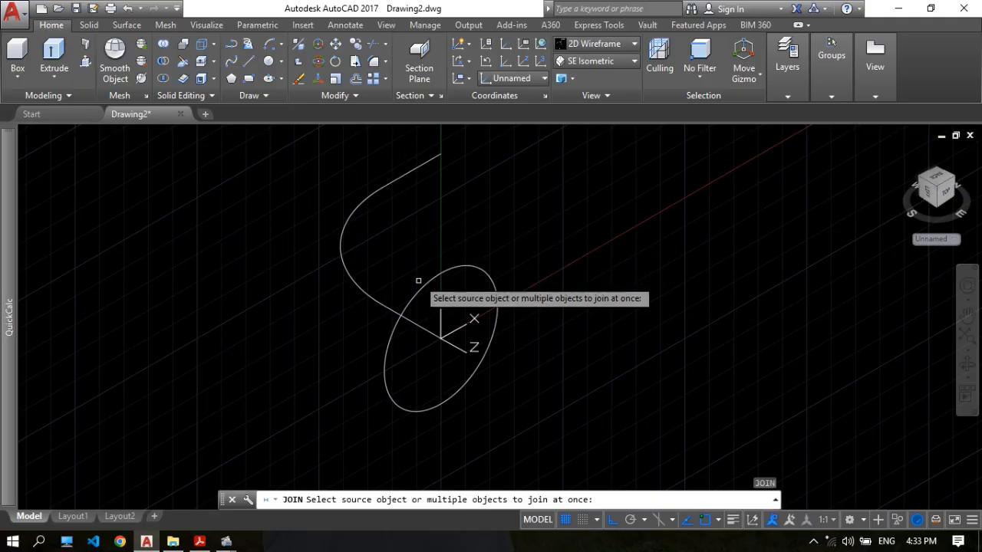
click(377, 293)
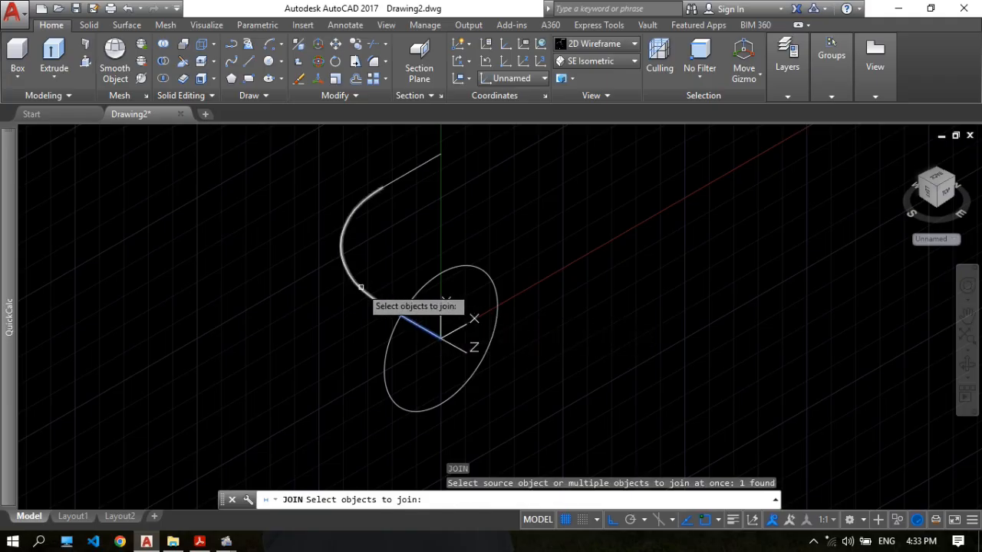
click(360, 281)
click(400, 178)
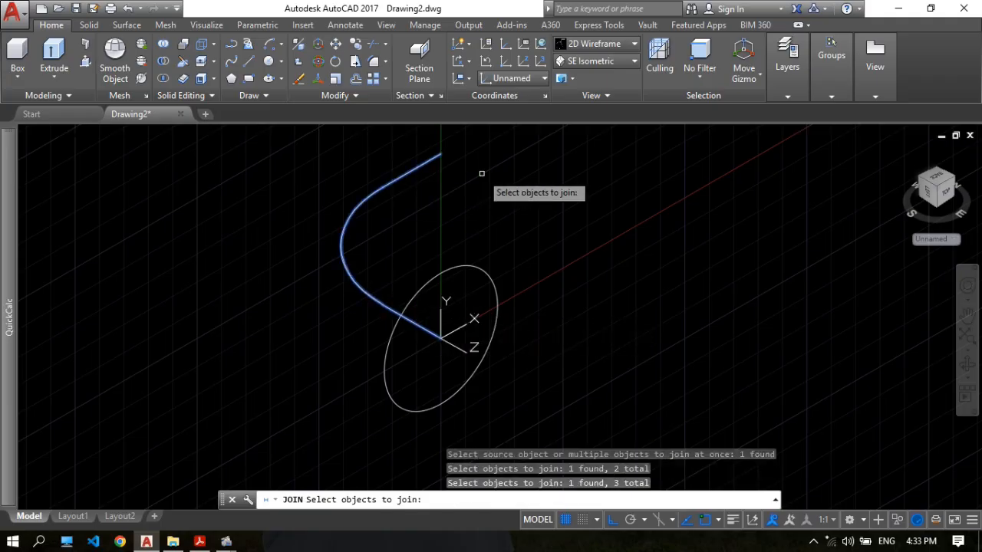
key(Return)
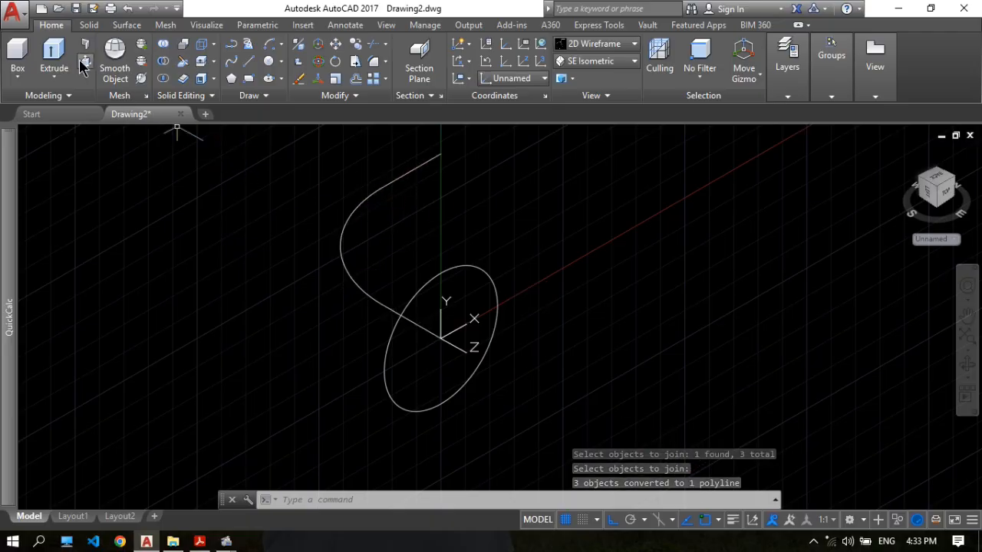
Extrude the 290 mm circle as a solid along the joined elbow path using the Path option.
click(53, 56)
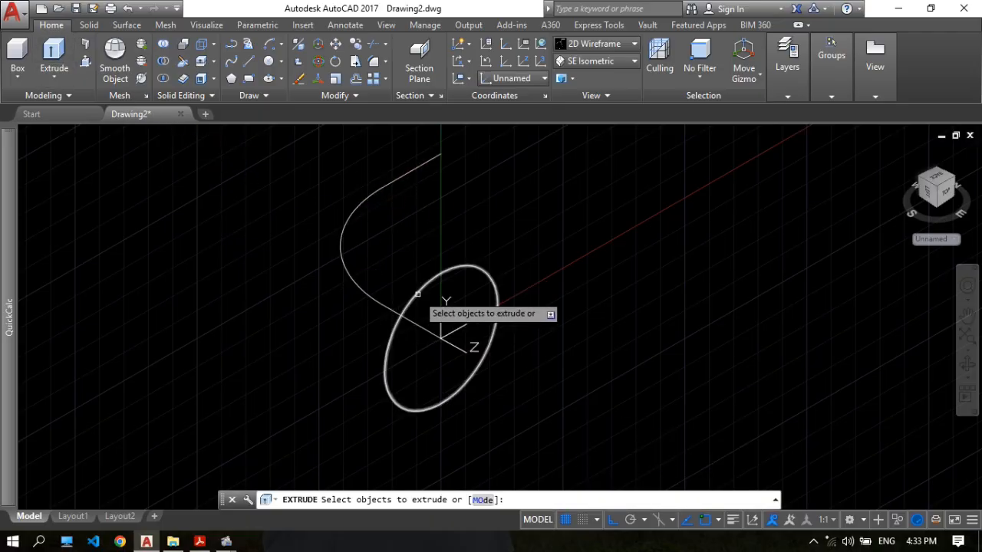
click(426, 291)
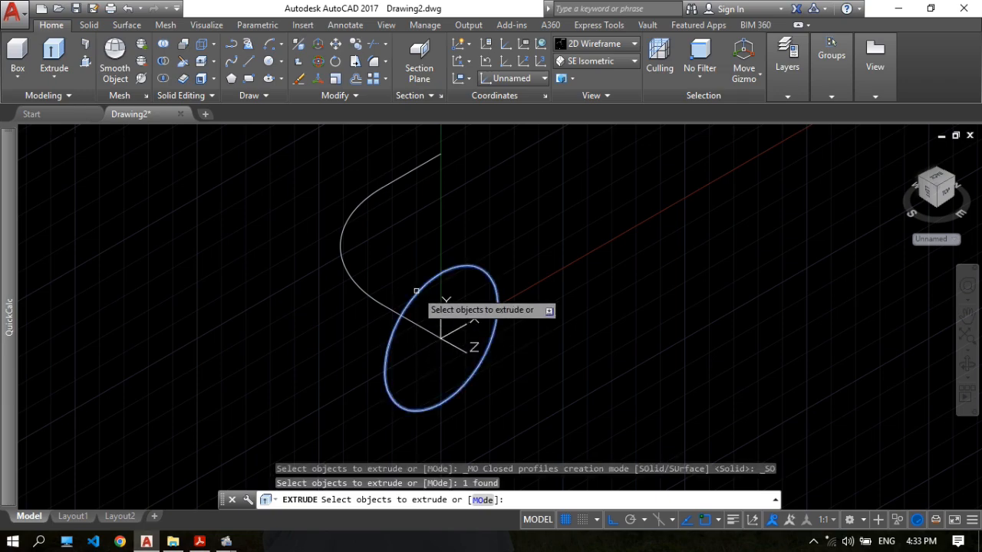
key(Return)
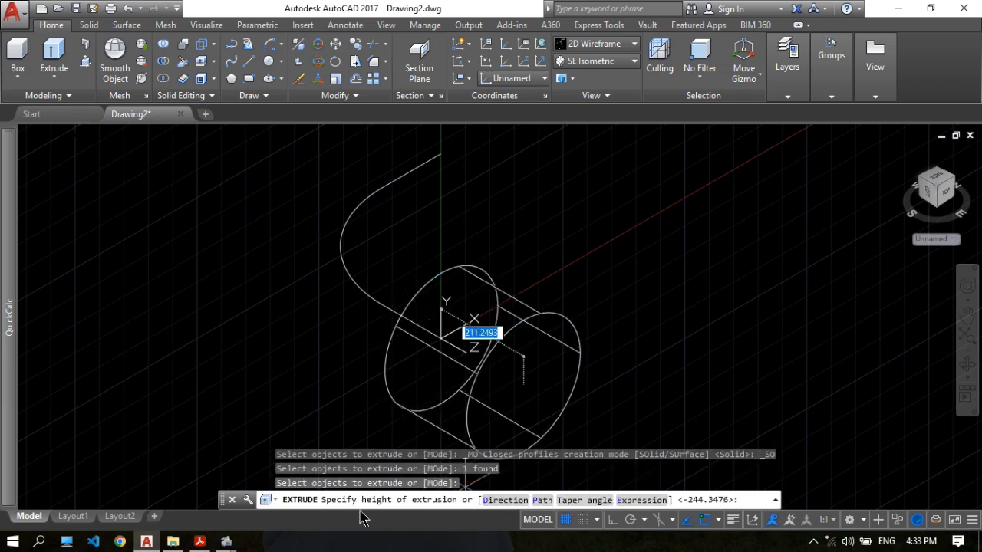
click(542, 500)
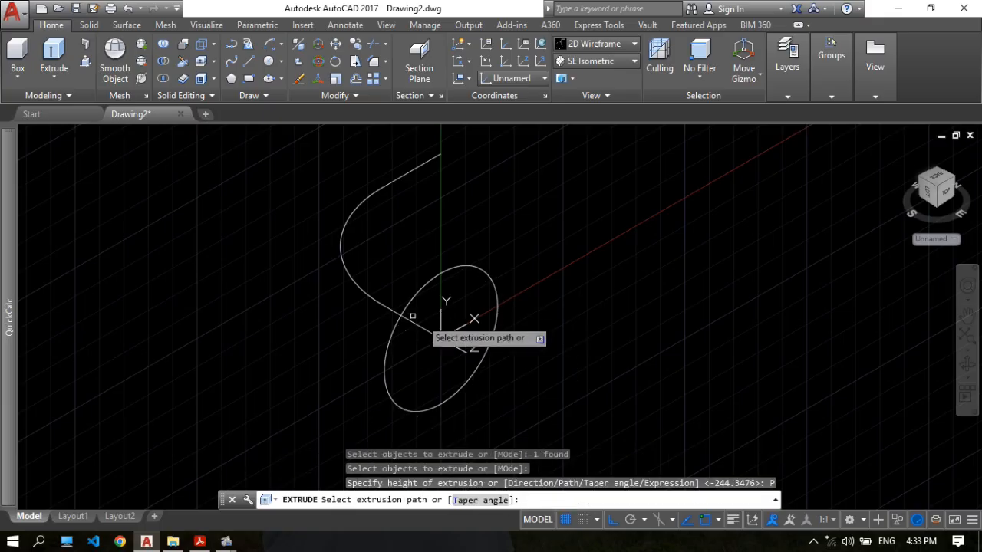
click(384, 307)
scroll(483, 259, down, 2)
middle_drag(515, 246, 477, 260)
key(Return)
key(Return)
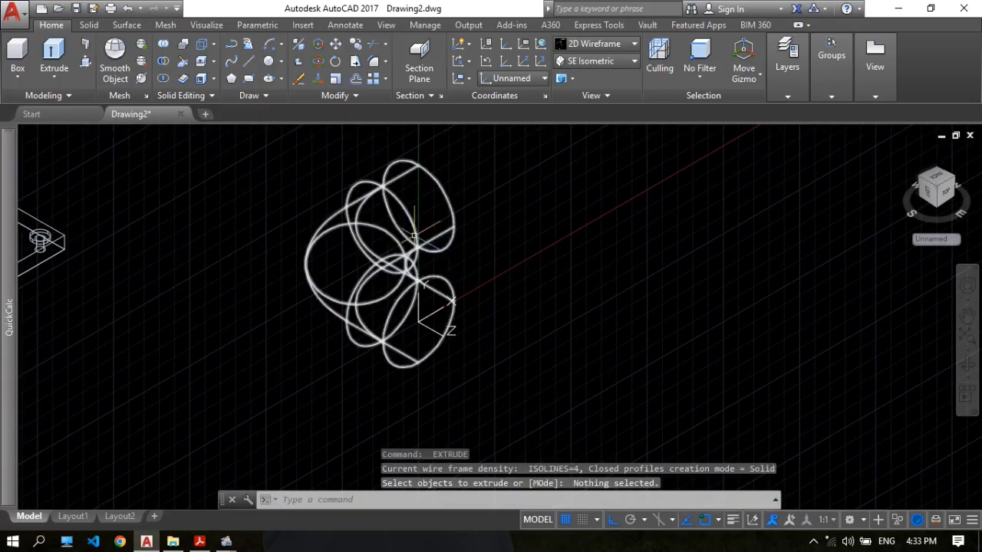
Preview the extruded elbow in the Realistic visual style, and return to 2D Wireframe.
click(587, 46)
click(625, 72)
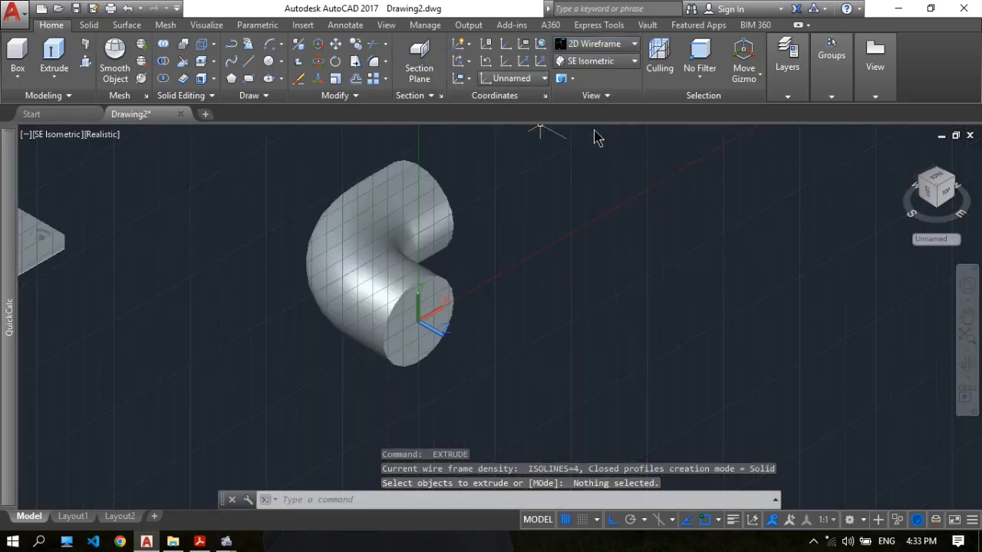
click(618, 49)
click(445, 119)
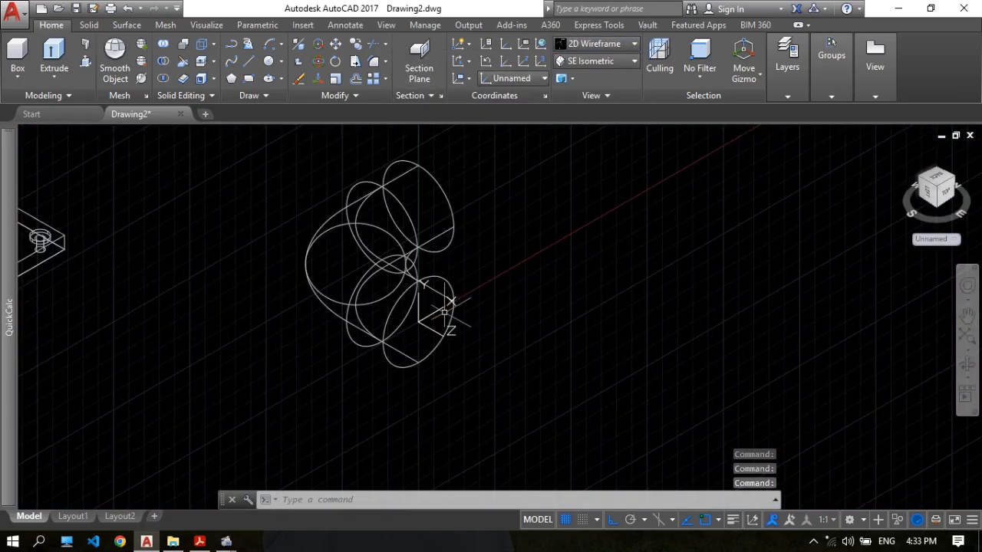
Start the Shell operation on the elbow solid and remove its circular end face at the UCS origin.
scroll(476, 219, up, 2)
scroll(475, 219, down, 2)
middle_drag(475, 220, 467, 225)
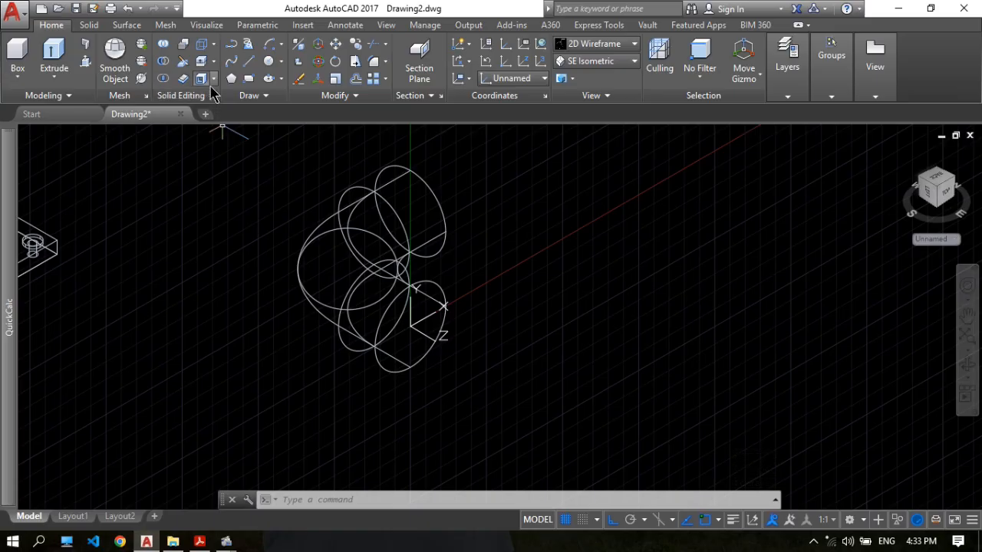
click(215, 81)
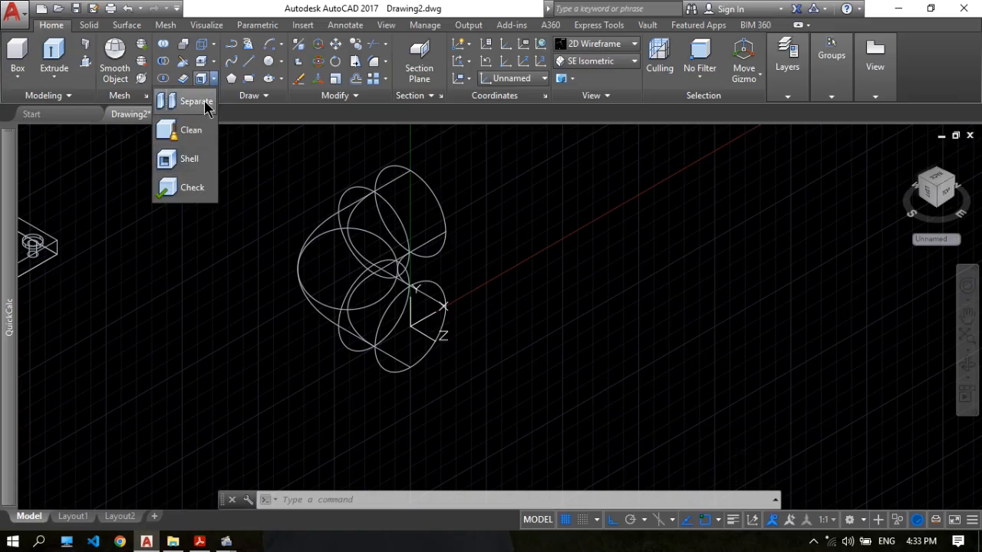
click(205, 158)
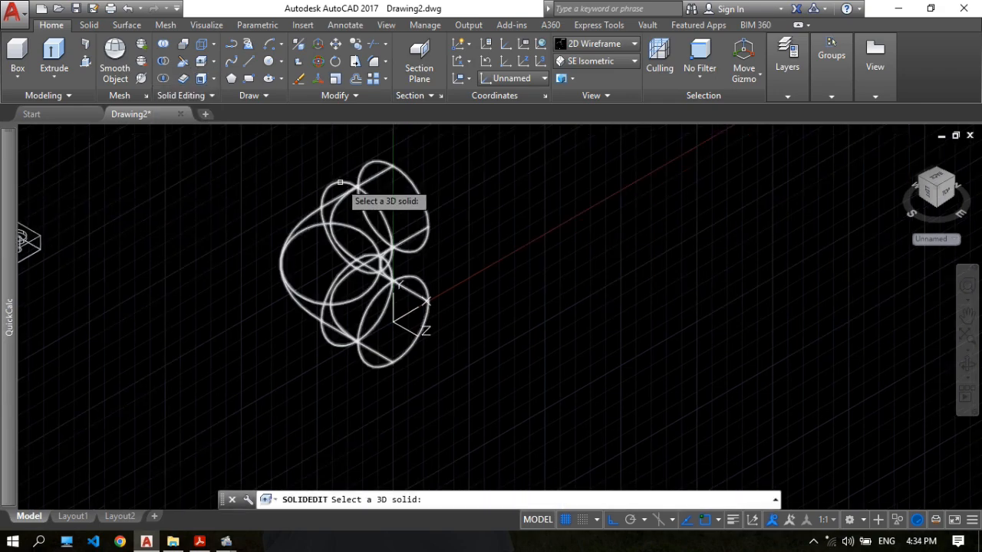
click(339, 183)
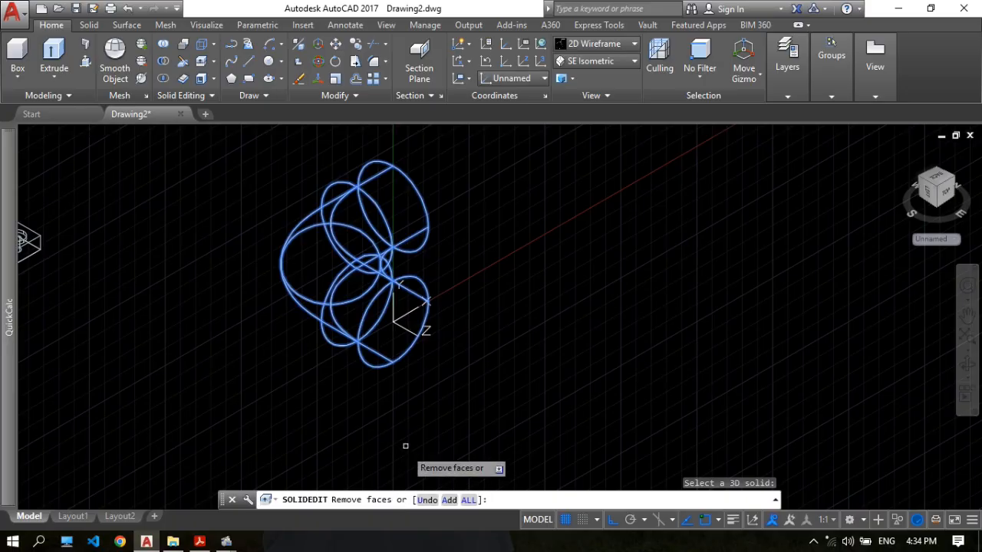
scroll(417, 376, down, 2)
scroll(399, 345, up, 5)
click(393, 351)
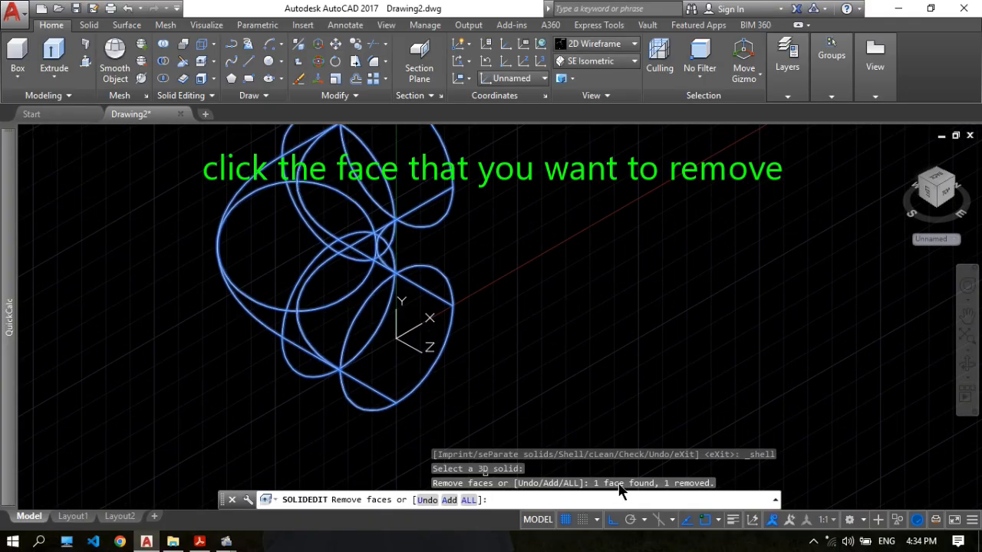
Also remove the circular face at the elbow's other end from the shell and finish the face selection.
click(967, 367)
drag(552, 241, 382, 227)
drag(580, 277, 561, 284)
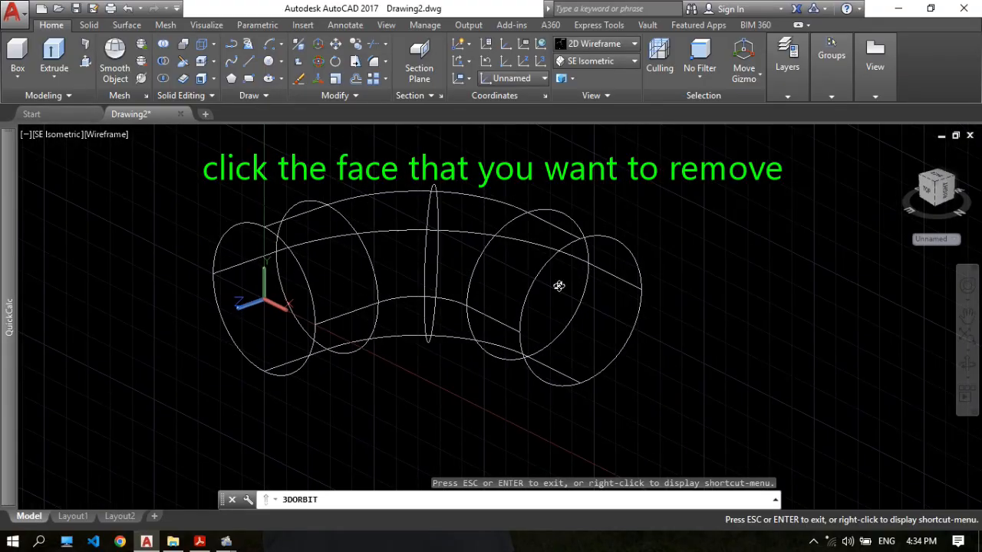
key(Escape)
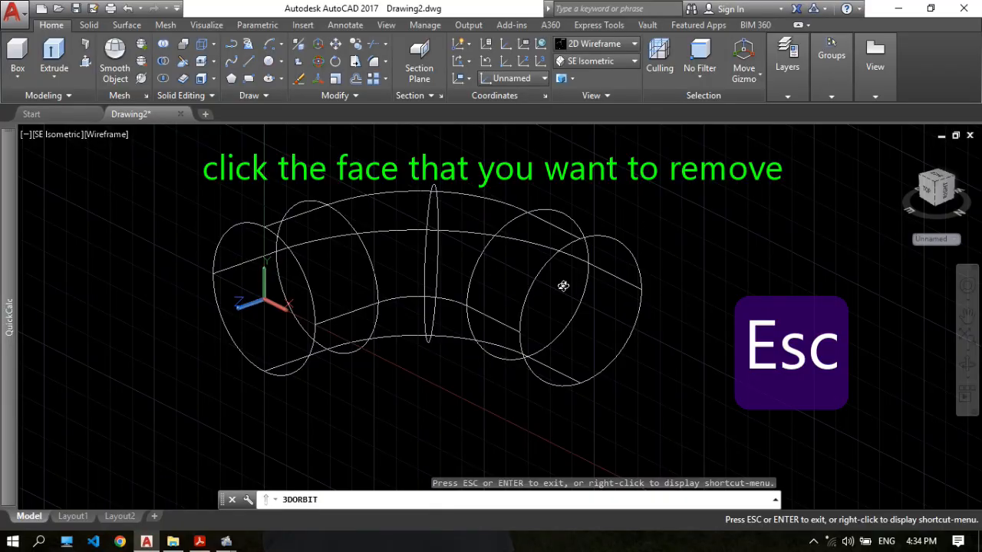
key(Escape)
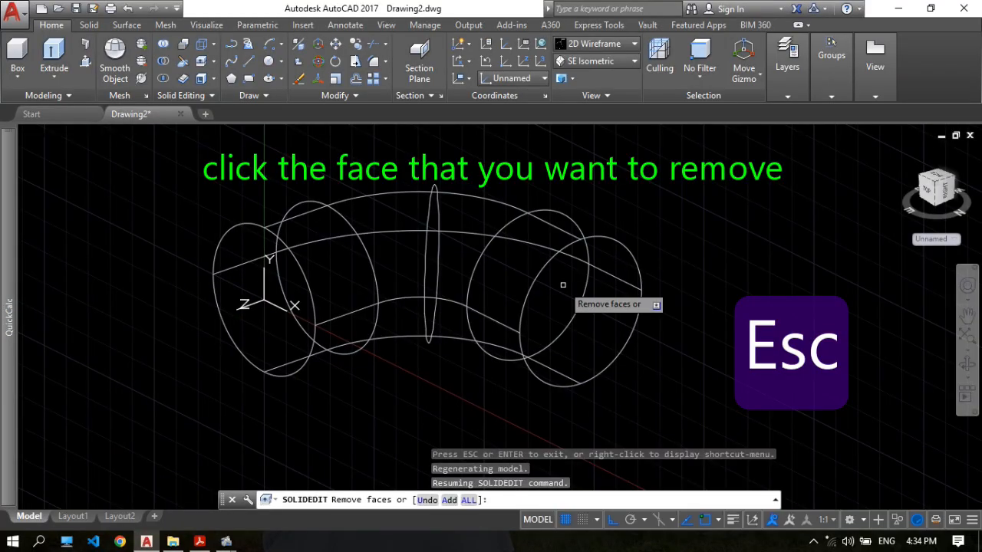
click(597, 298)
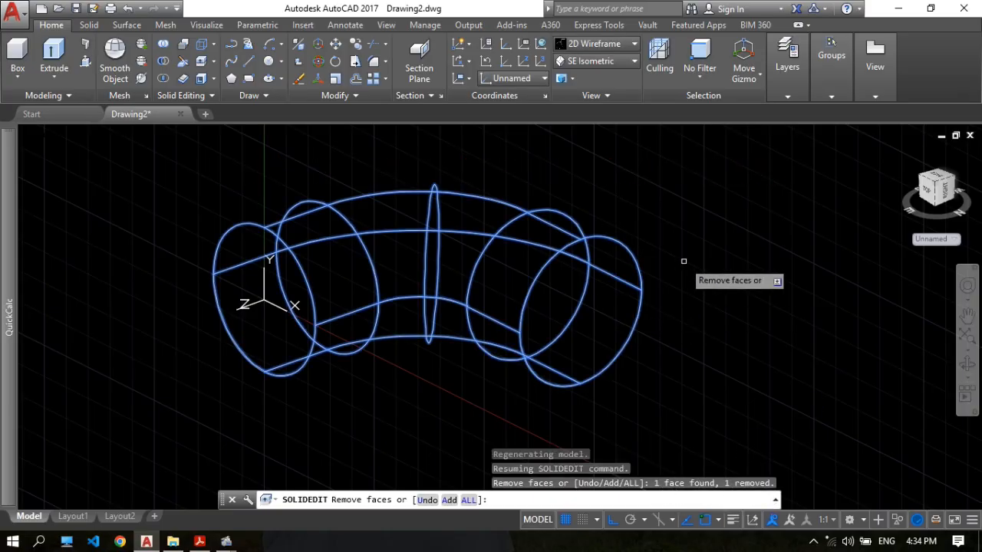
key(Return)
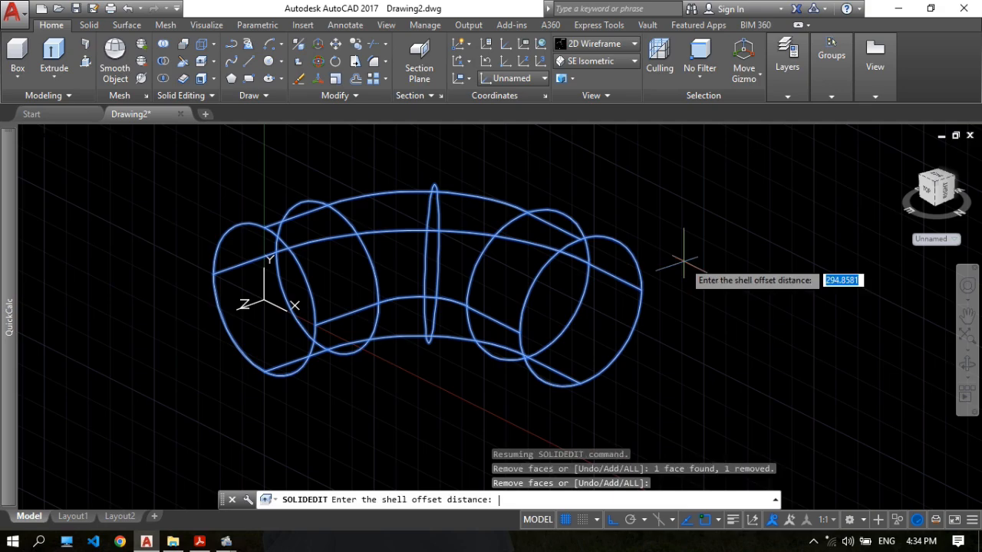
Switch to 17.pdf and examine the pipe's inner and outer diameters in Section A-A for the shell thickness.
click(199, 542)
scroll(583, 243, down, 1)
scroll(581, 253, up, 3)
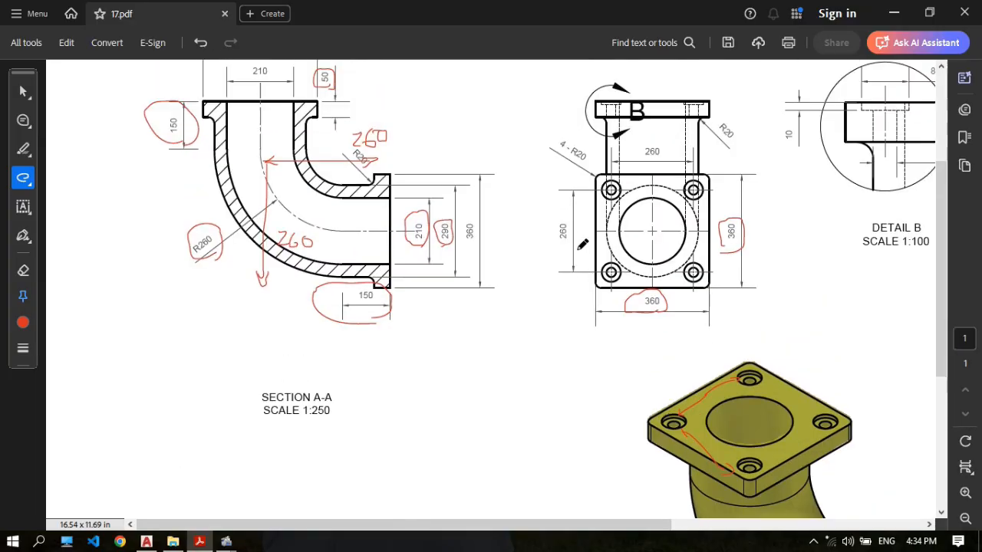
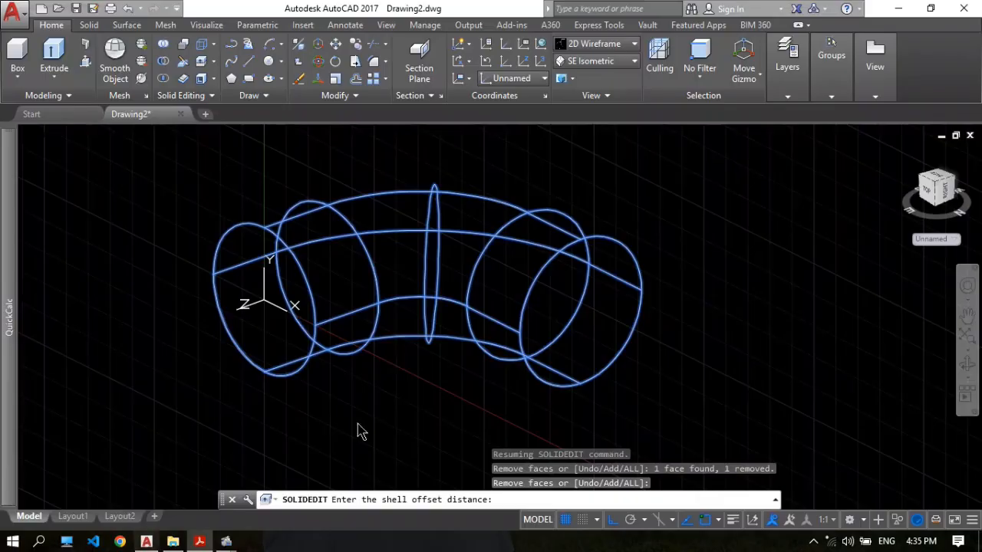
Return to the AutoCAD drawing, shell the elbow with an offset distance of 40, and exit solid editing.
click(146, 541)
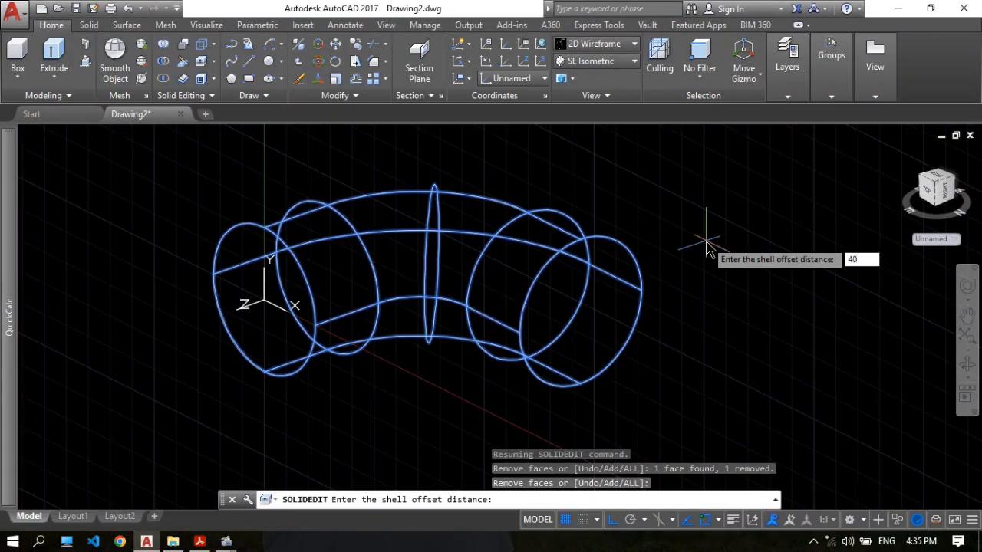
key(Return)
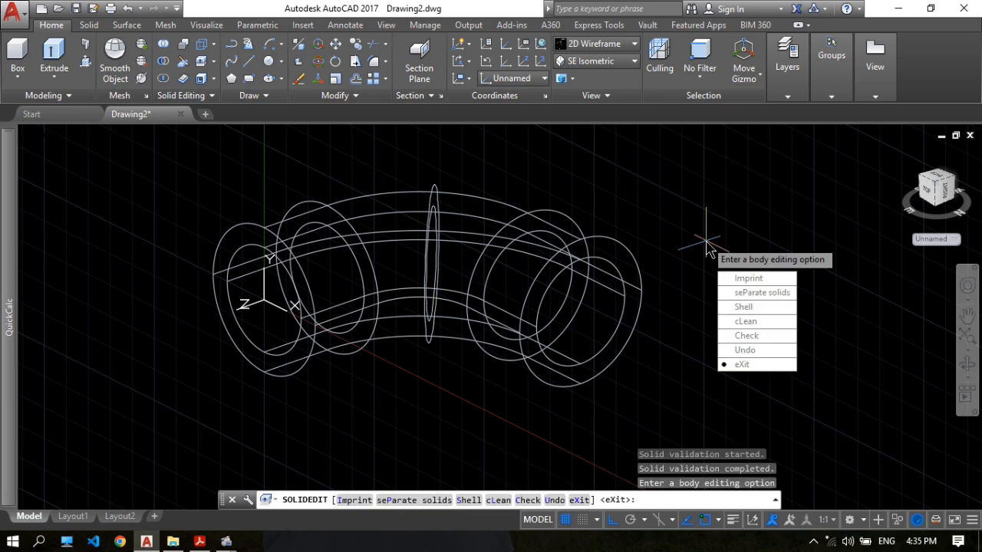
click(742, 366)
click(742, 336)
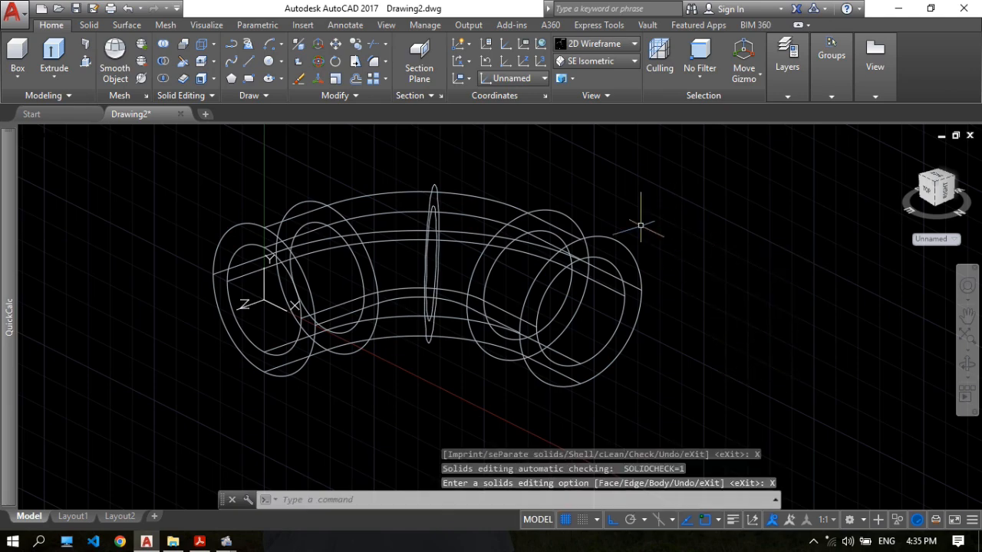
Preview the shelled elbow in the Realistic visual style from another angle, and return to 2D Wireframe.
click(633, 46)
click(593, 77)
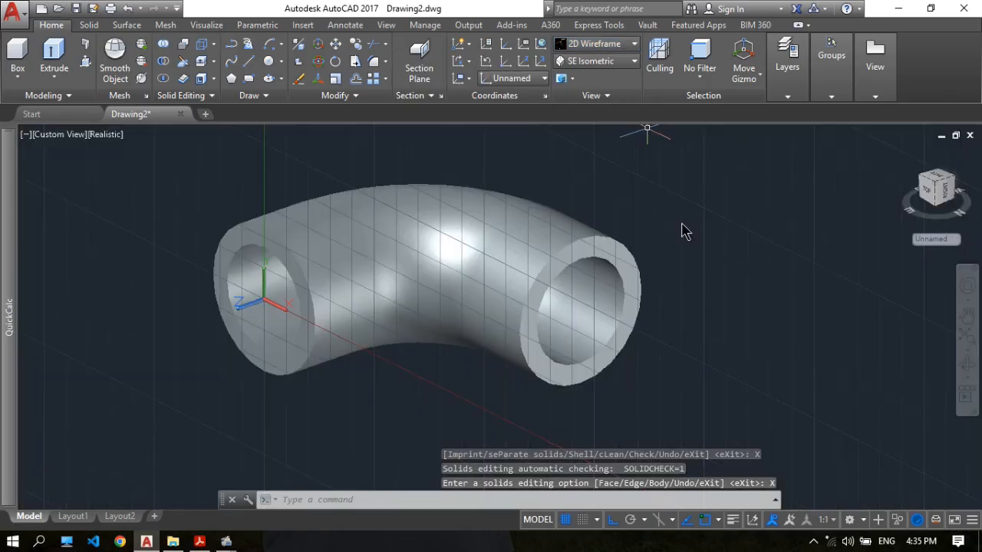
click(969, 366)
drag(532, 265, 625, 259)
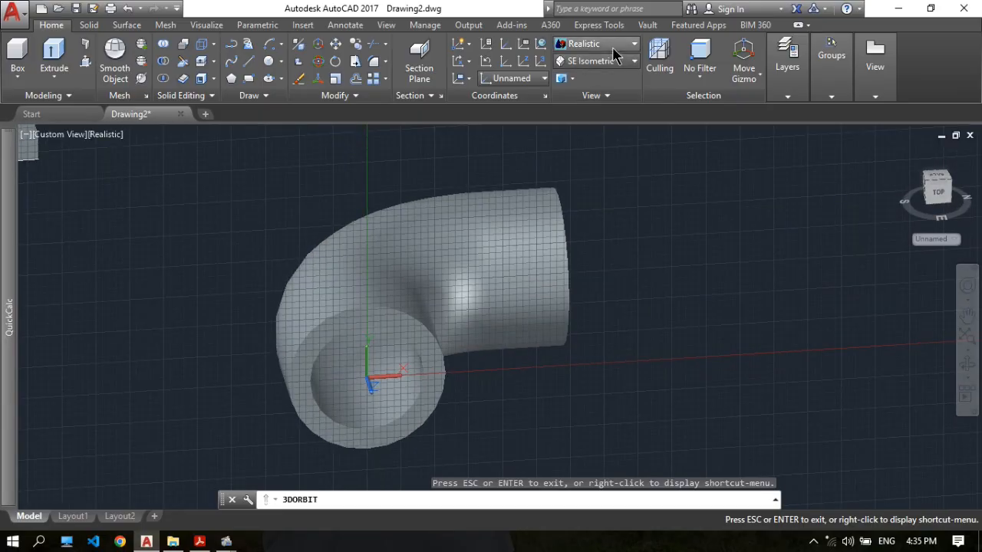
click(617, 48)
click(436, 86)
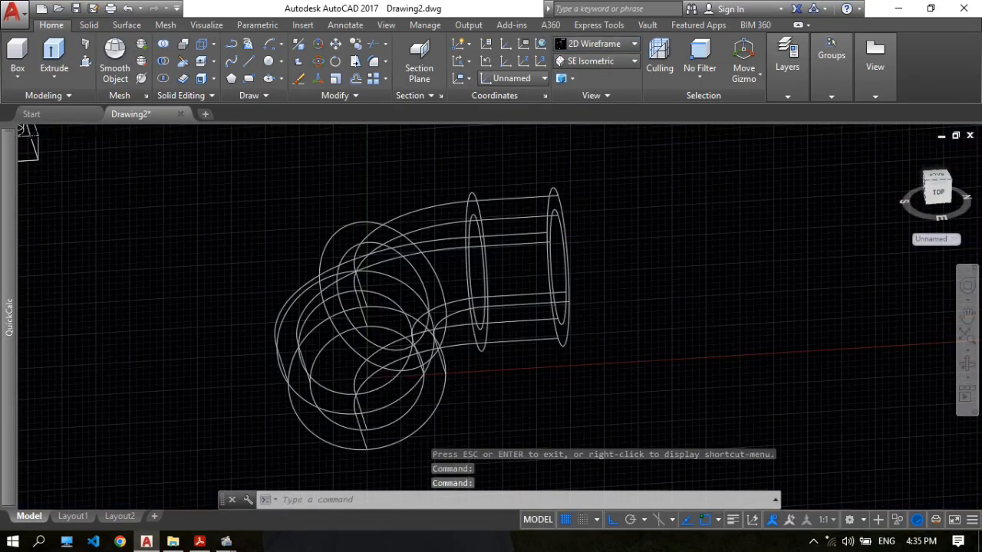
Rotate the shelled elbow in 3D by 90 degrees about an axis parallel to Z so one open end faces upward.
scroll(587, 219, up, 1)
scroll(567, 207, down, 5)
scroll(585, 213, up, 2)
middle_drag(552, 207, 579, 240)
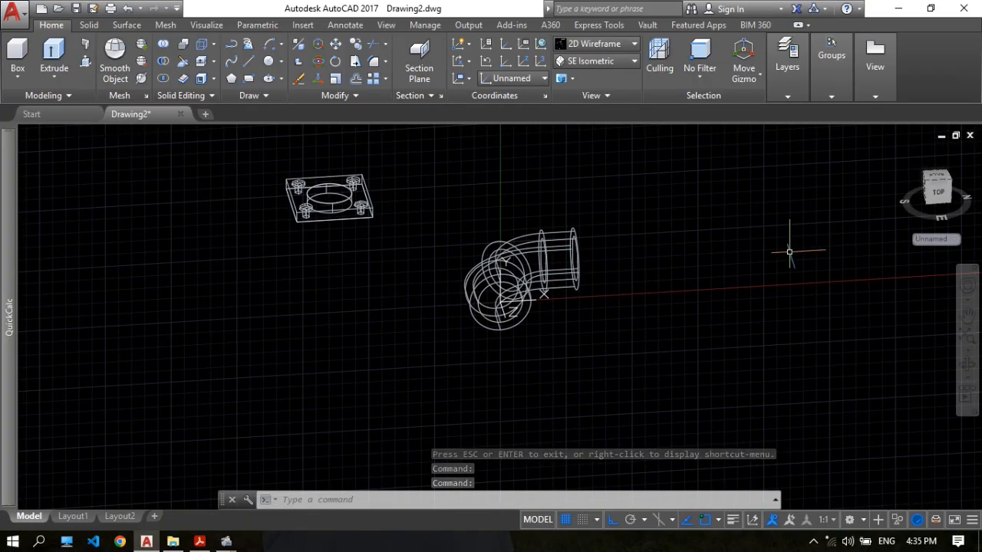
click(966, 366)
drag(525, 253, 627, 254)
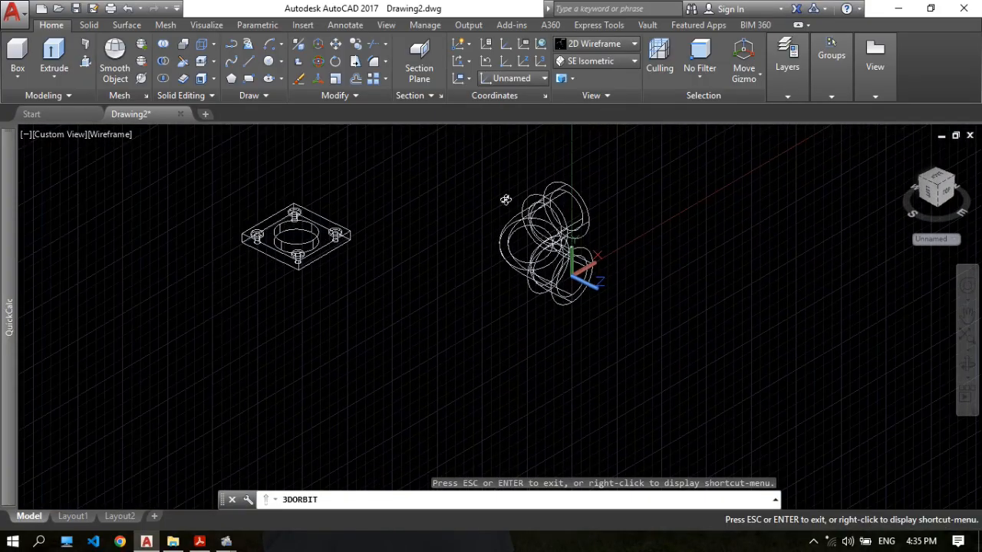
scroll(506, 199, up, 1)
middle_drag(499, 194, 420, 192)
key(Escape)
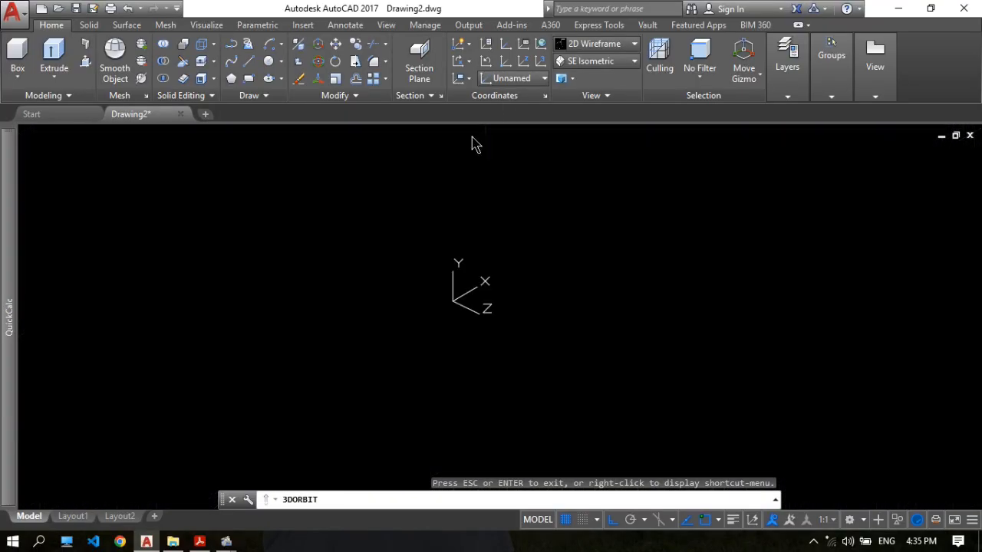
text(3)
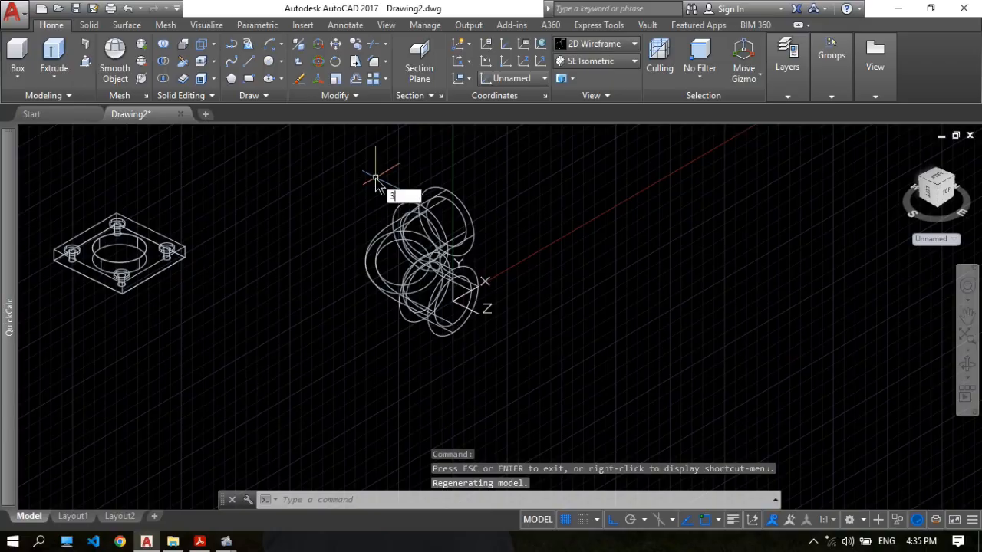
text(d)
key(Down)
key(Return)
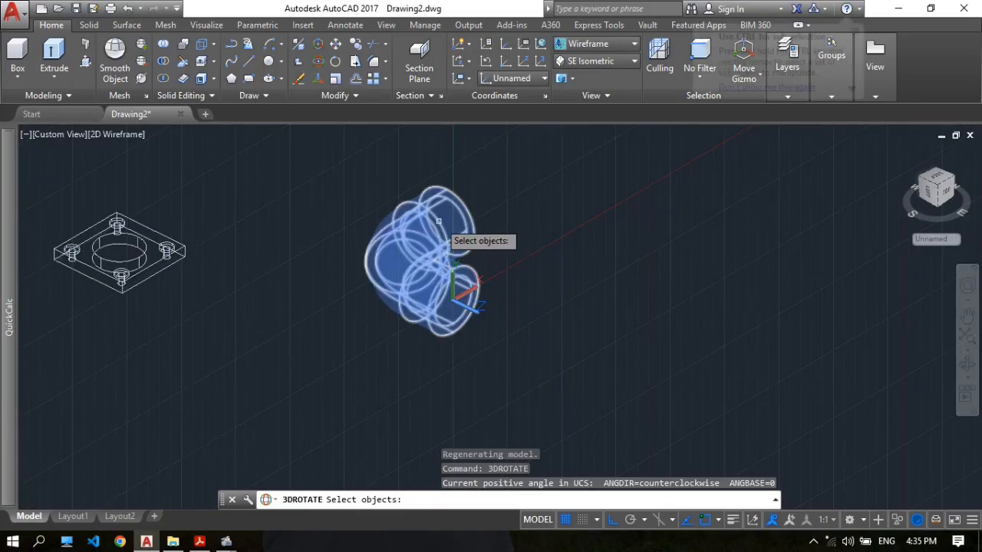
click(438, 220)
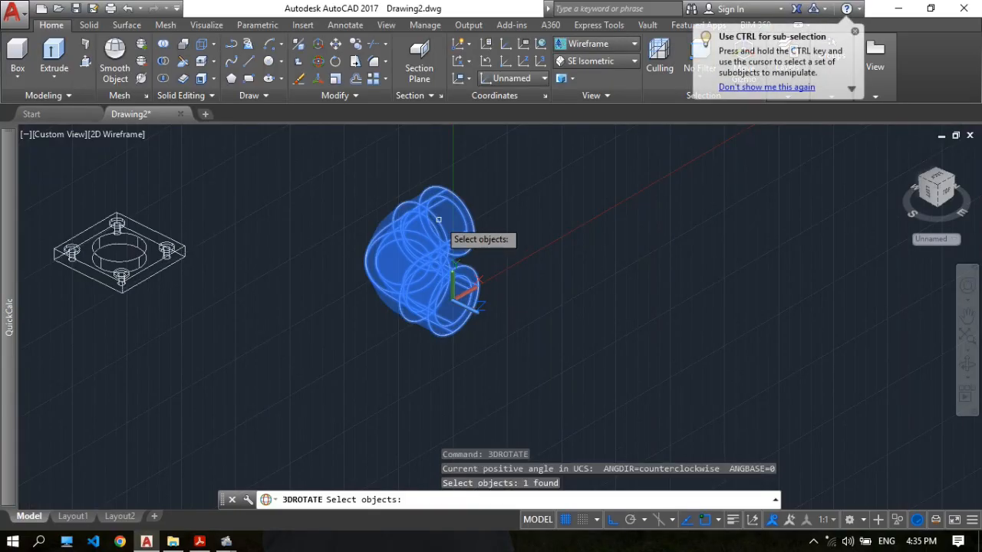
key(Return)
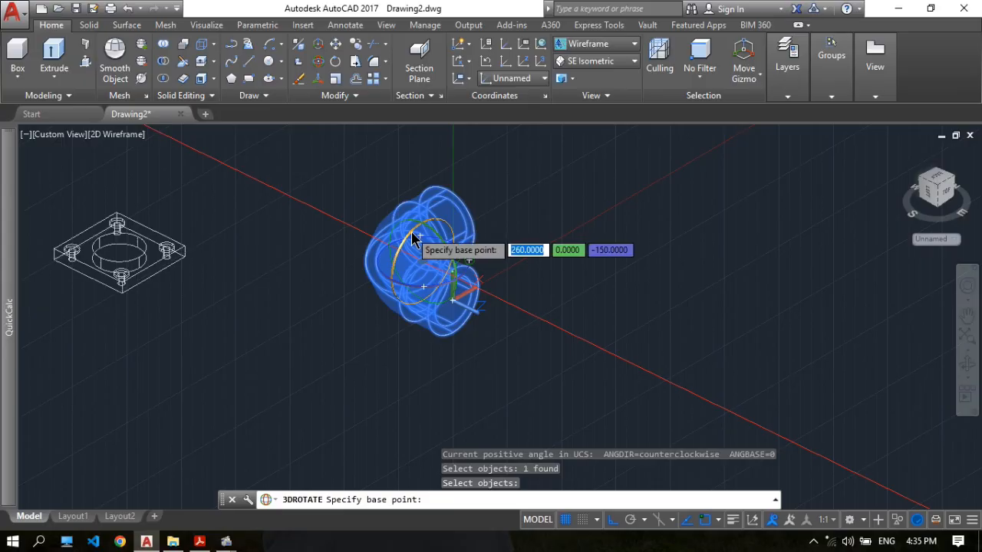
click(414, 239)
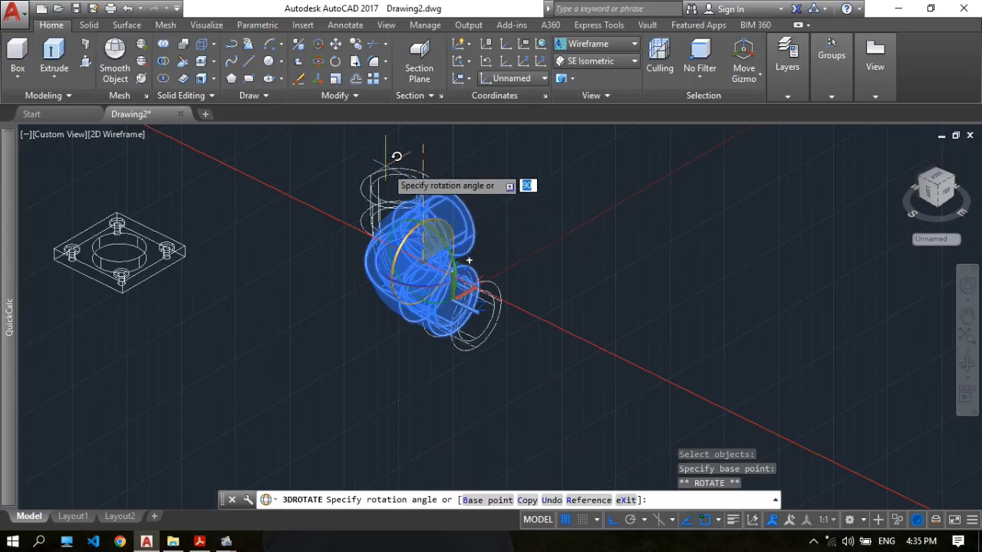
shift+middle_drag(469, 261, 390, 189)
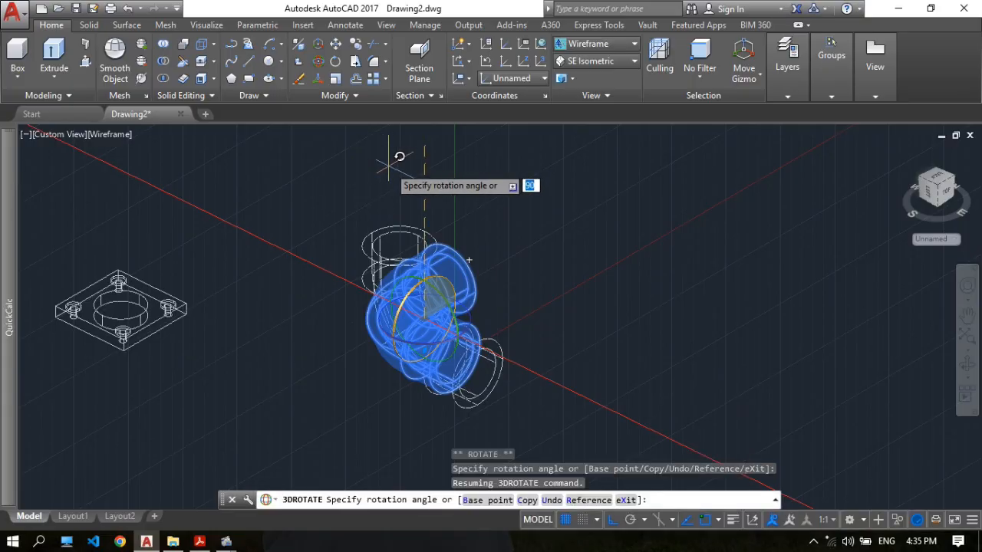
key(Escape)
Rotate the flat flange plate in 3D by 270 degrees about an axis parallel to X so it stands upright.
scroll(473, 183, down, 3)
middle_drag(492, 212, 448, 213)
scroll(379, 265, up, 2)
scroll(435, 222, down, 2)
scroll(431, 211, up, 2)
middle_drag(304, 220, 325, 225)
middle_drag(242, 222, 369, 222)
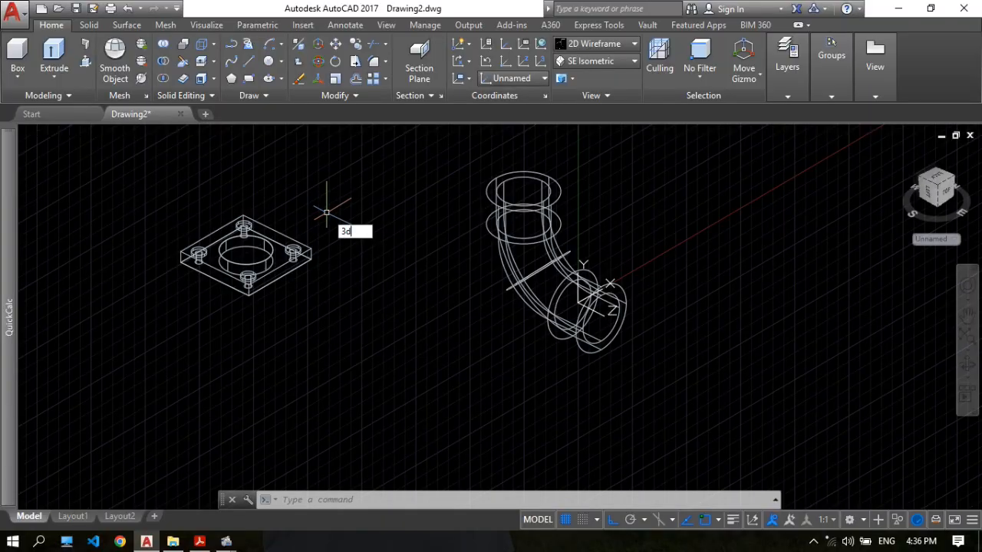
key(Down)
key(Return)
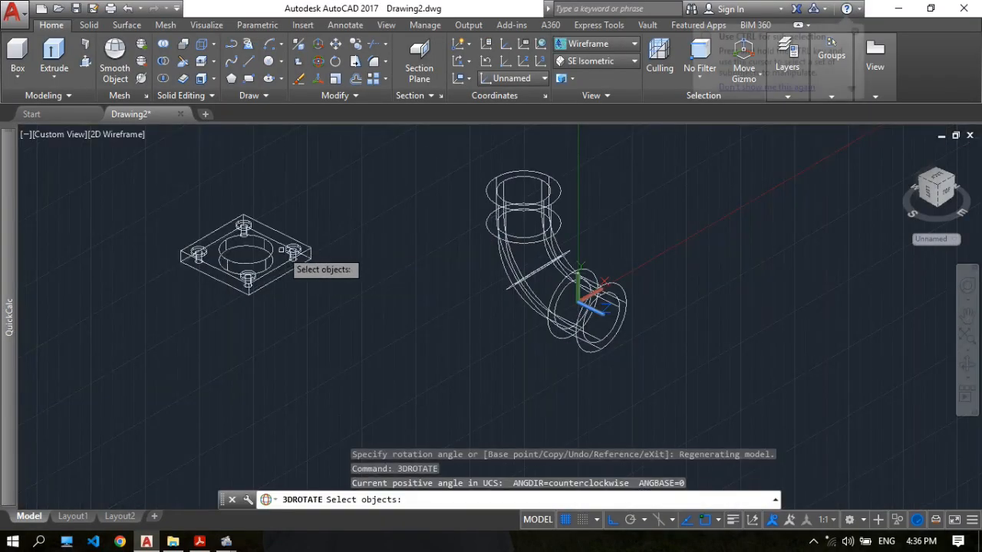
click(285, 244)
key(Return)
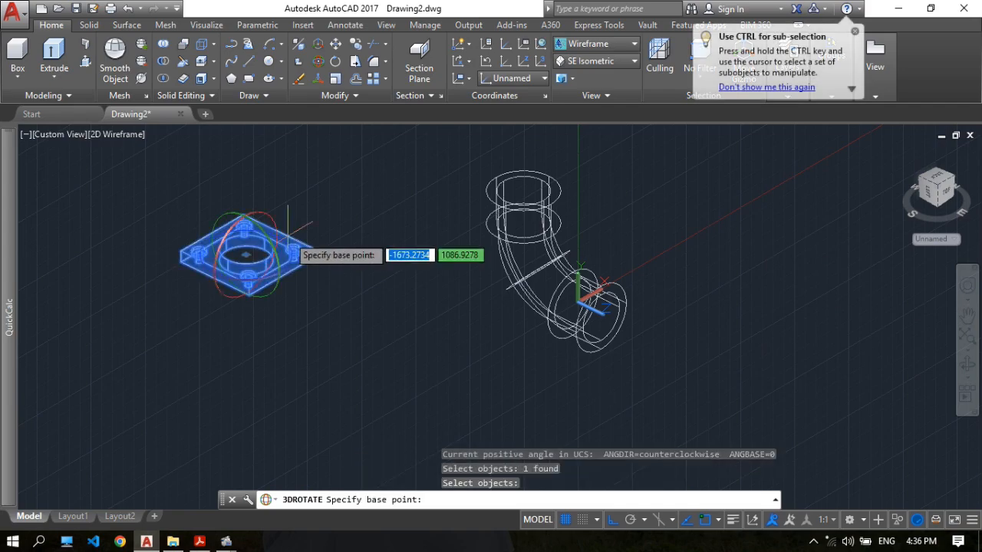
click(227, 221)
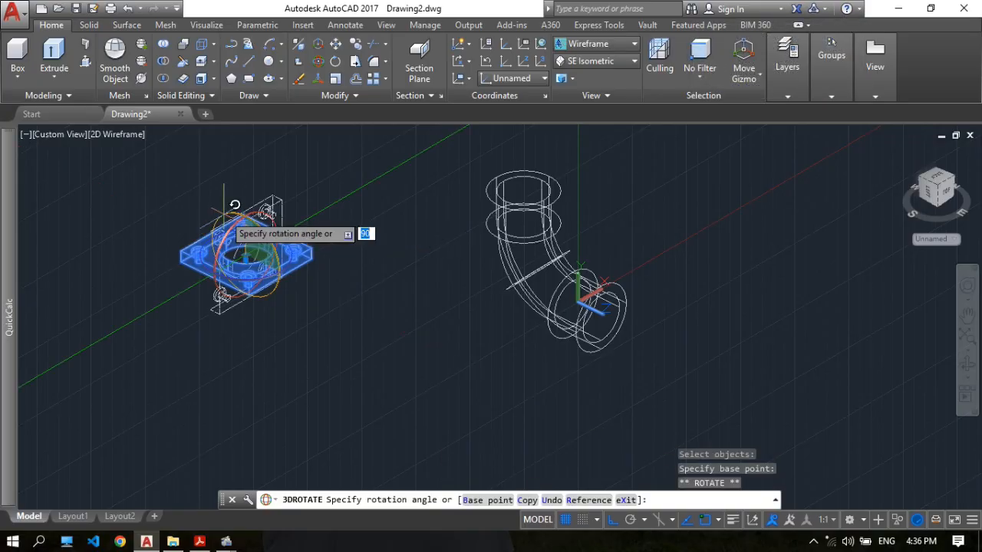
click(222, 370)
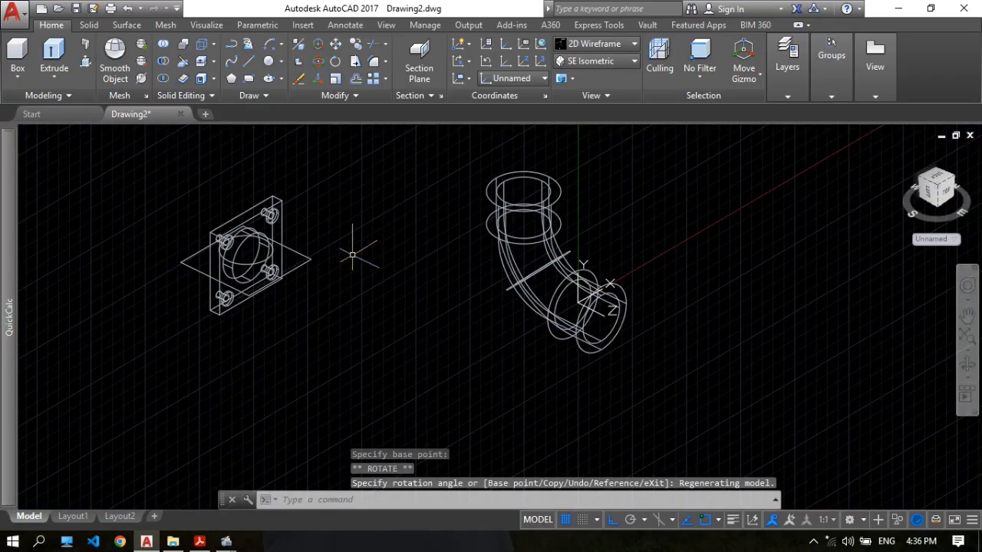
Move the upright flange from the centre of its large hole's outer edge to the centre of the elbow's lower end.
text(m)
key(Return)
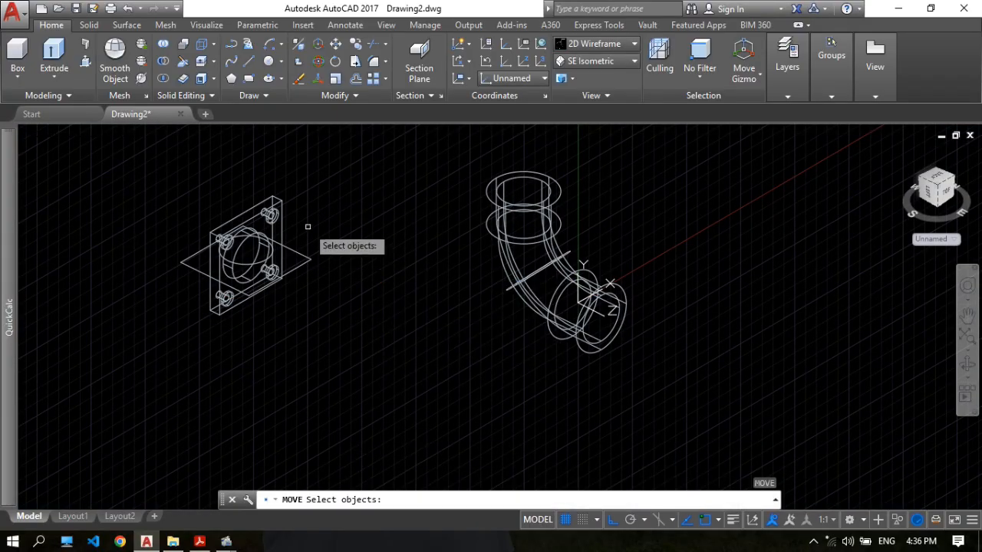
click(283, 225)
key(Return)
scroll(269, 250, up, 3)
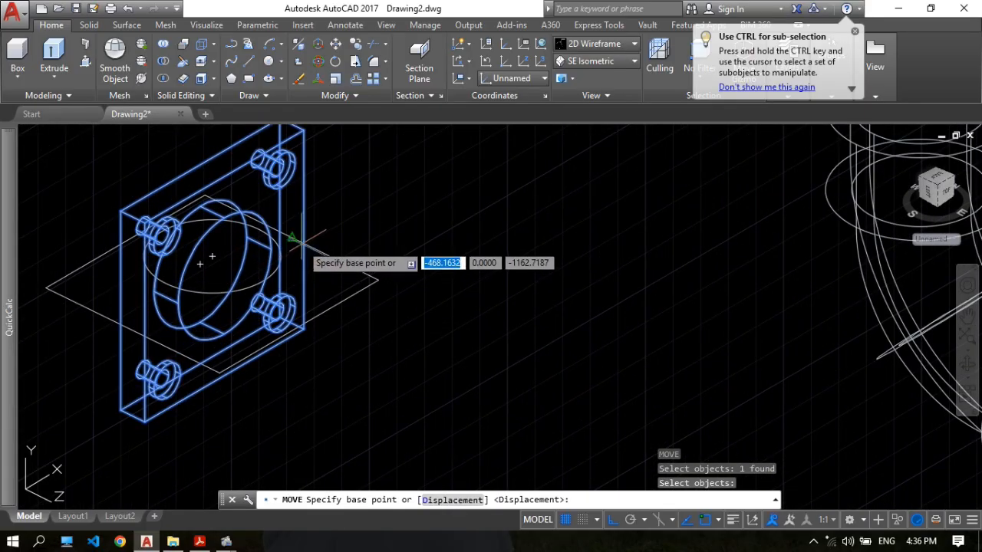
click(223, 275)
scroll(368, 280, down, 5)
scroll(368, 281, up, 10)
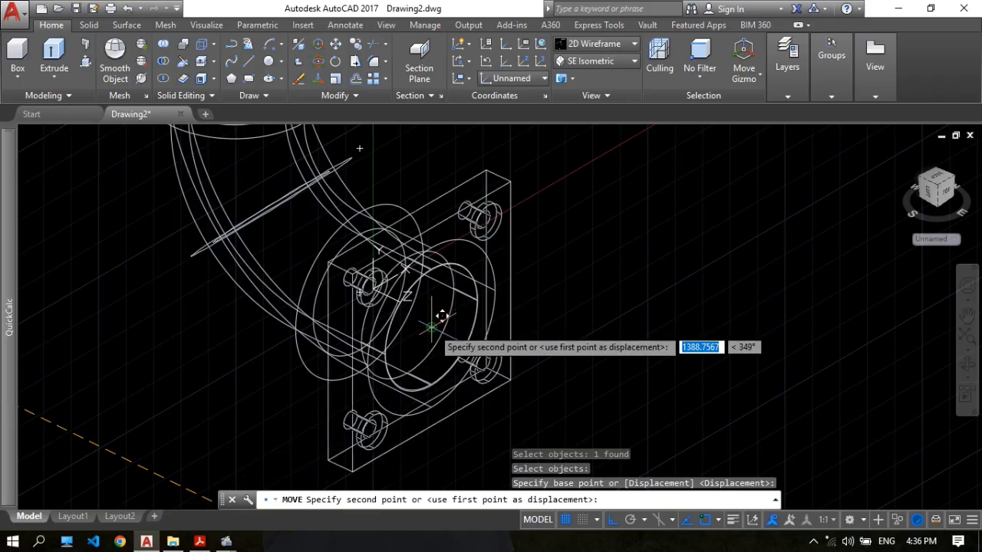
click(437, 330)
Erase the leftover flat square and circle outlines at the flange's former location.
scroll(571, 267, down, 4)
middle_drag(303, 221, 414, 254)
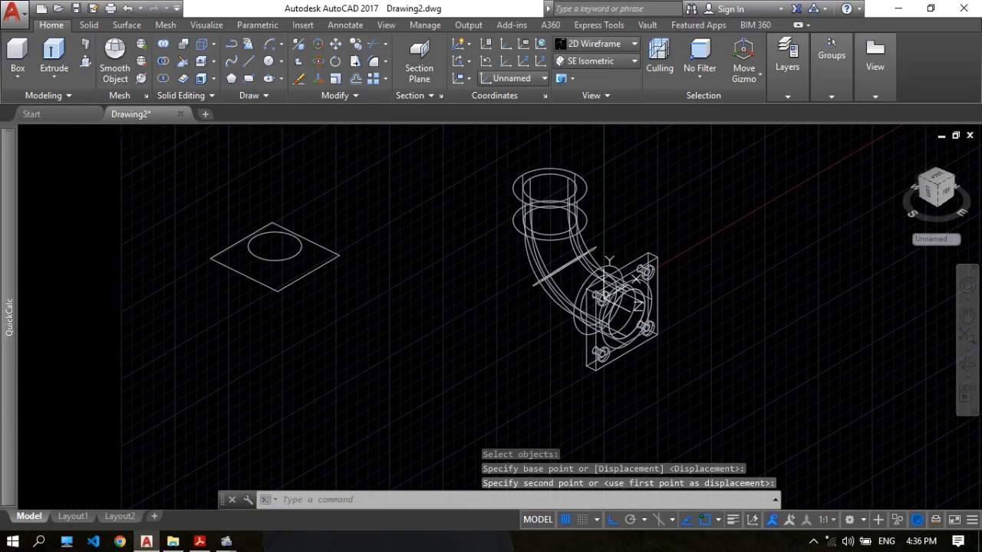
key(Return)
click(337, 284)
click(179, 210)
key(Return)
Copy the flange from the elbow's lower end to the empty space beside it along the X direction.
middle_drag(629, 253, 468, 224)
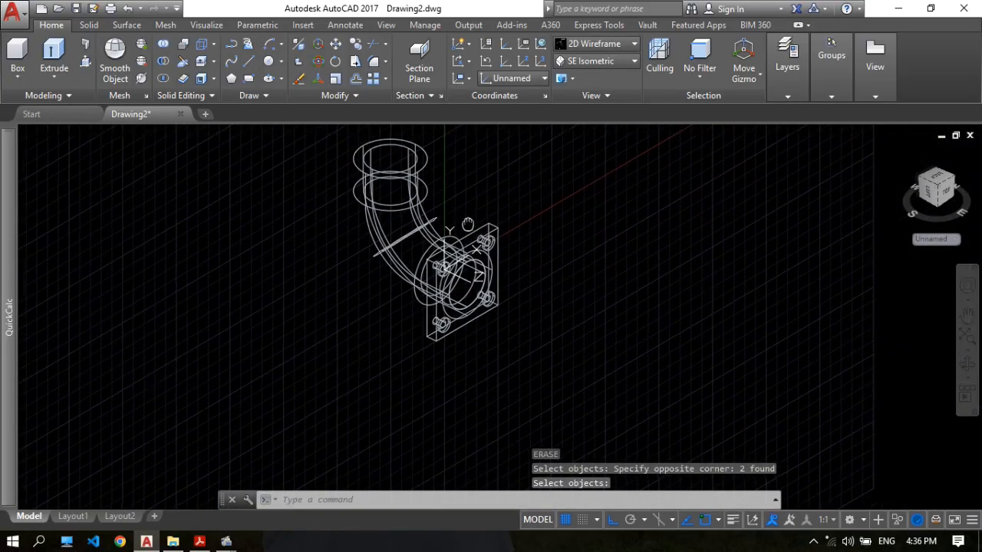
scroll(493, 229, up, 2)
scroll(542, 245, down, 2)
scroll(500, 246, up, 2)
middle_drag(499, 245, 517, 273)
text(cp)
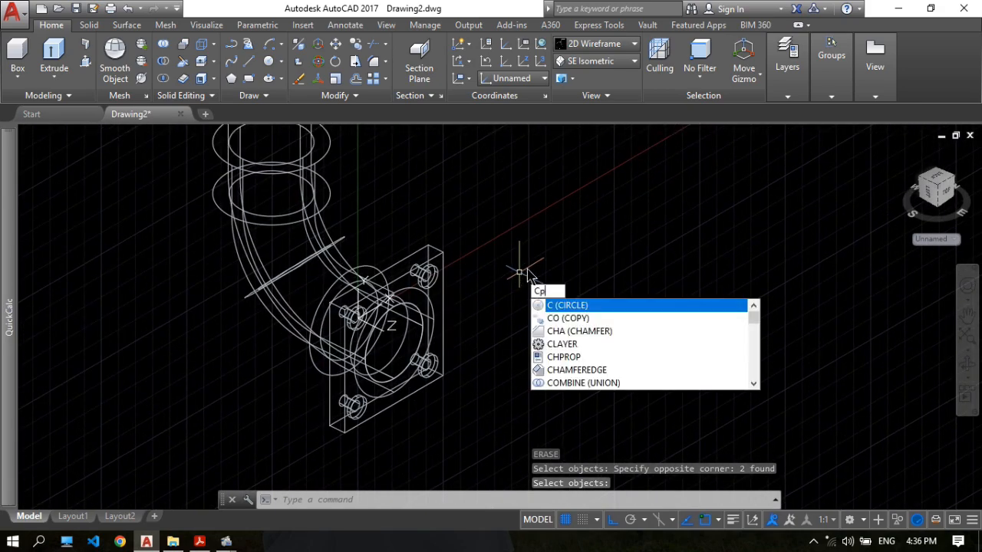
key(Return)
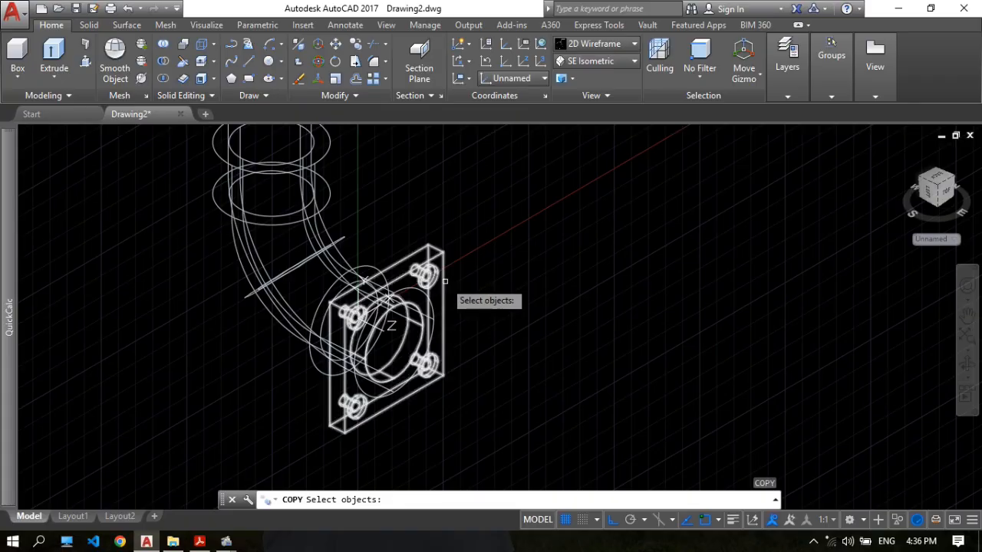
click(446, 280)
key(Return)
click(484, 356)
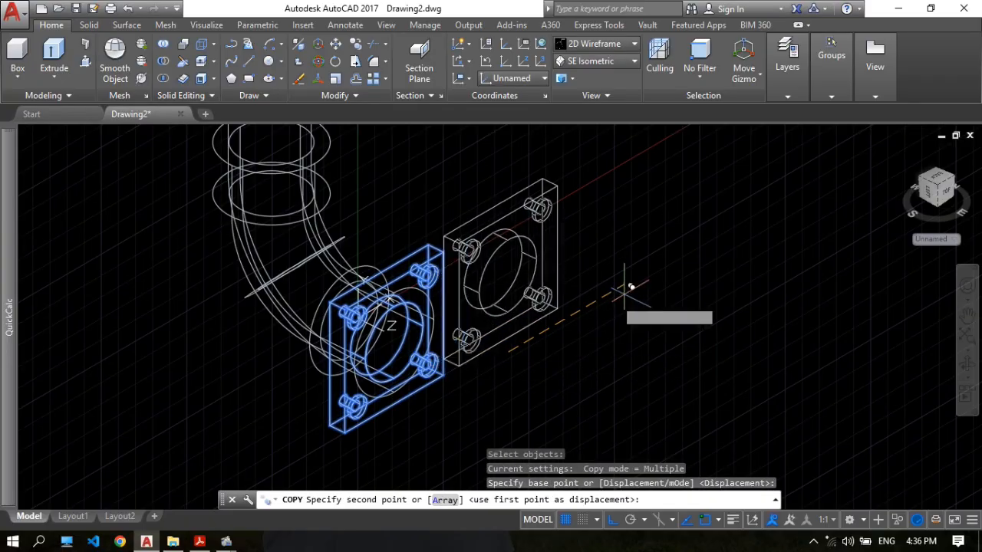
click(712, 263)
key(Escape)
middle_drag(718, 261, 766, 401)
middle_drag(556, 277, 464, 220)
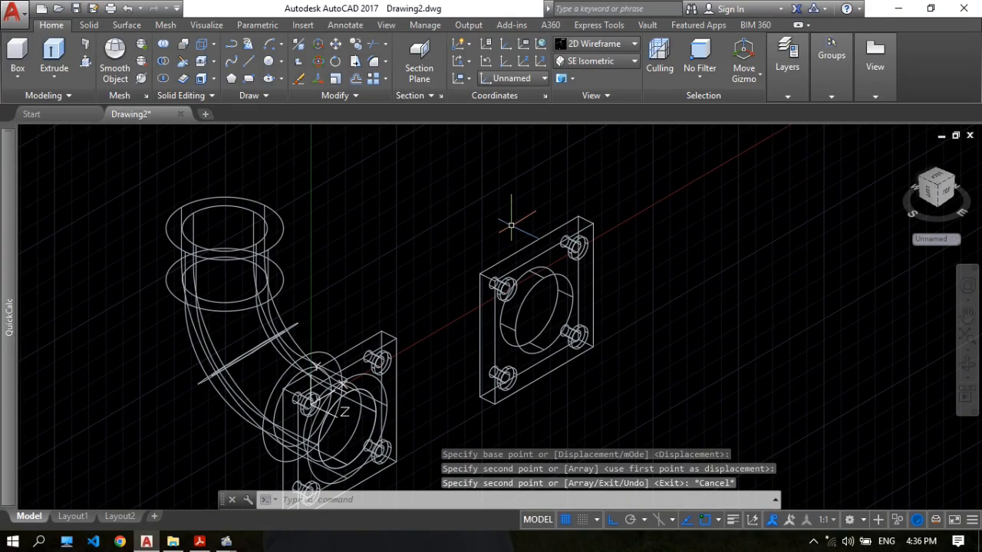
Rotate the copied flange in 3D by 90 degrees about an axis parallel to X so it lies horizontally.
text(3d)
click(565, 279)
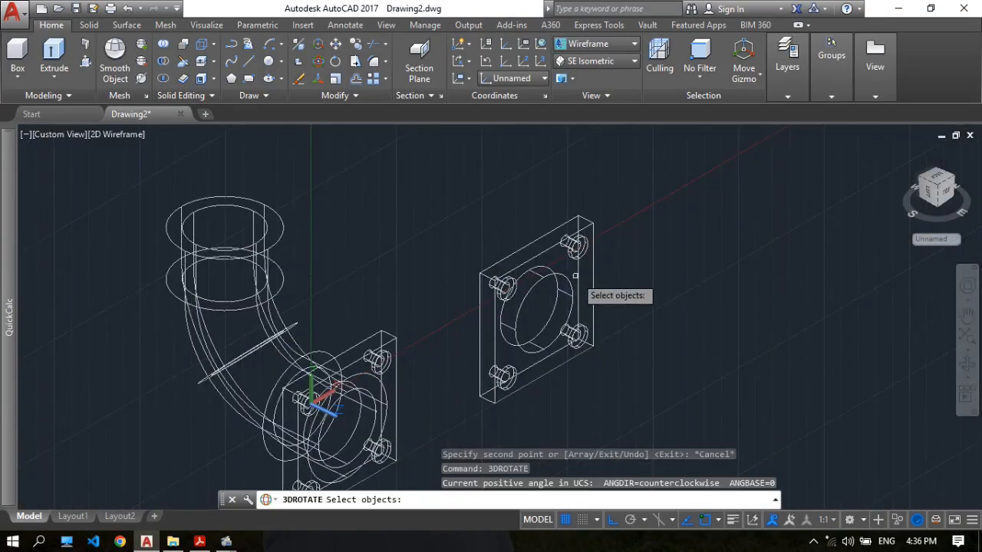
click(551, 245)
key(Return)
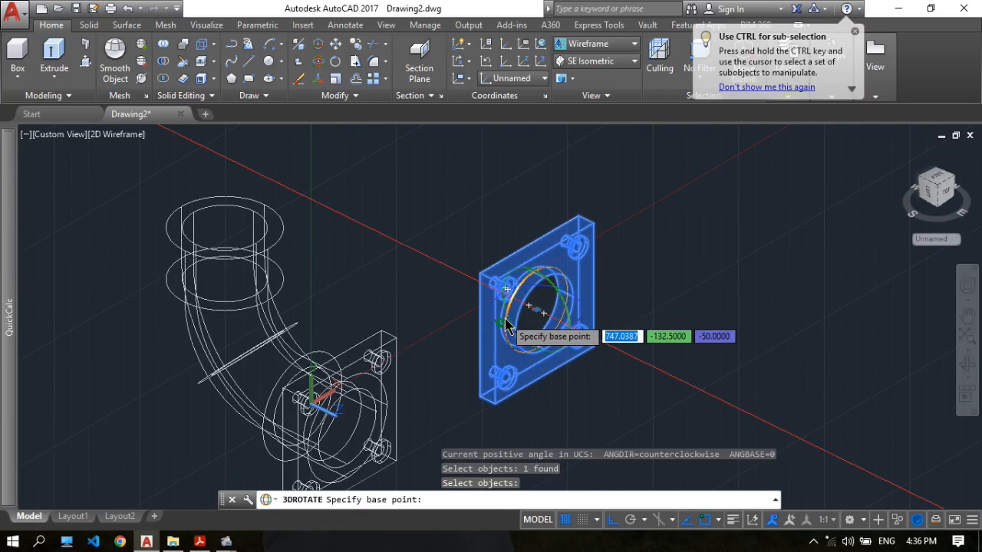
click(565, 310)
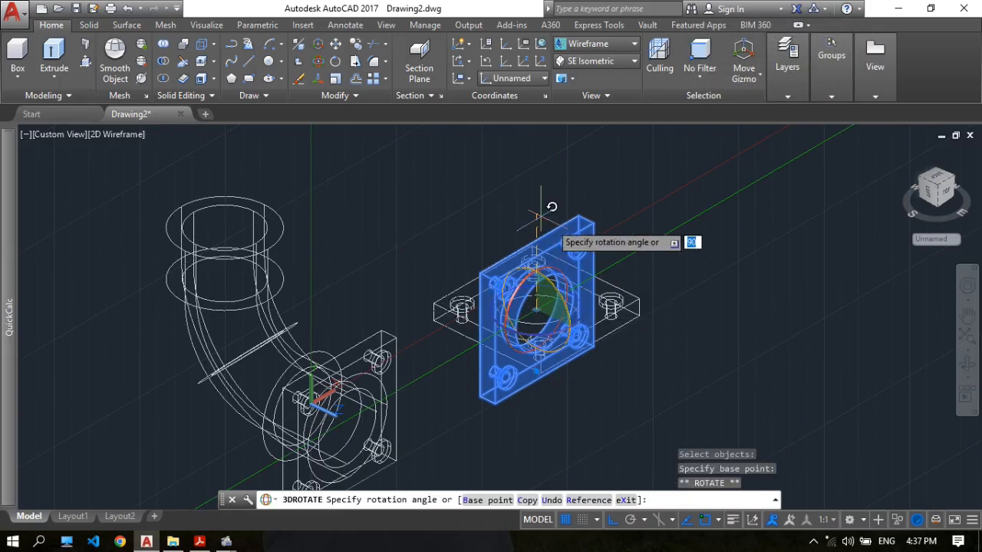
click(496, 200)
middle_drag(497, 199, 526, 192)
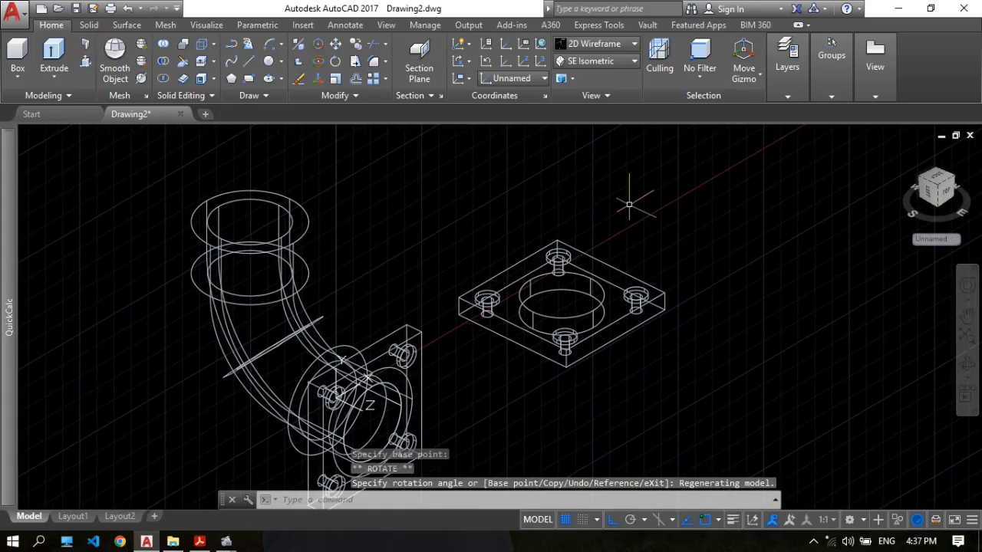
Move the horizontal flange from the centre of its large hole's lower edge to the centre of the elbow's upper end.
key(Return)
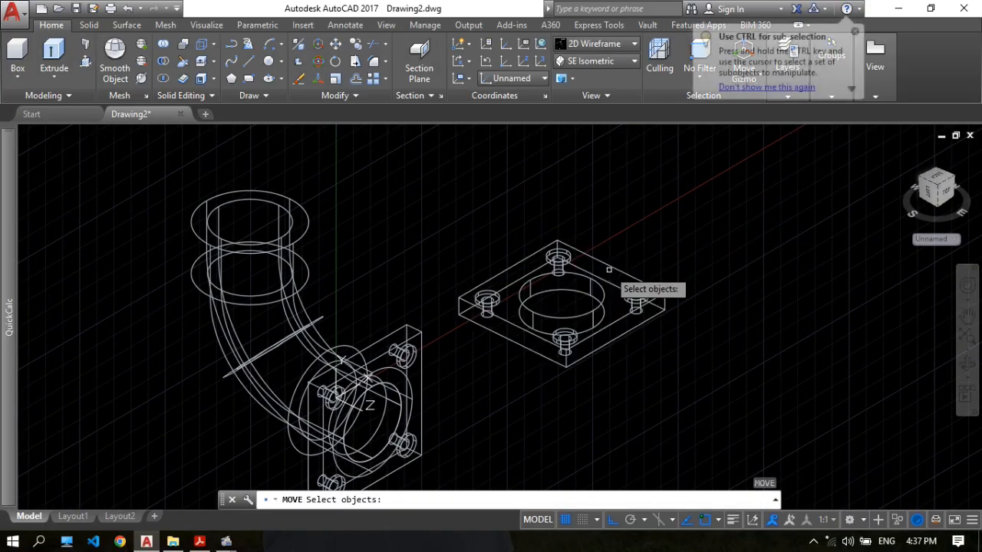
click(610, 266)
key(Return)
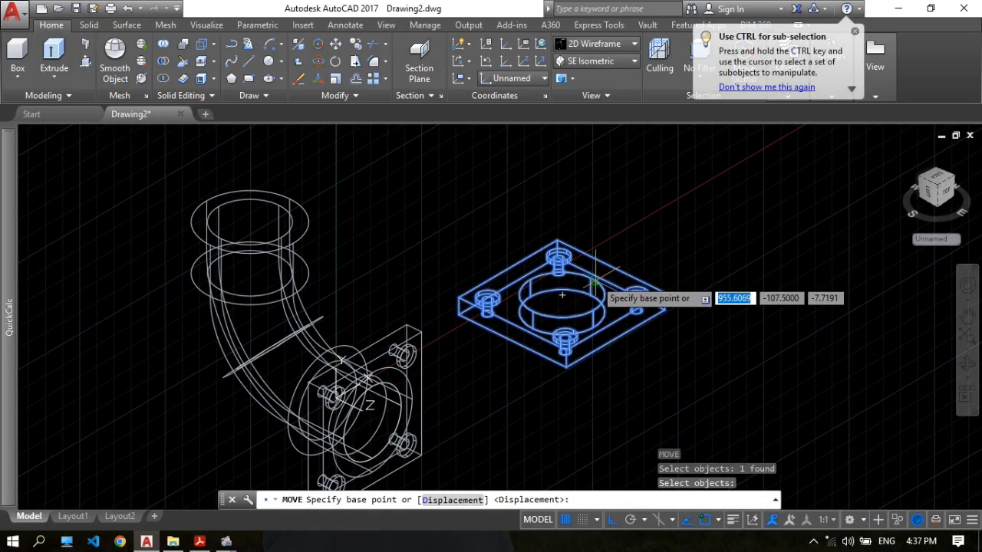
click(563, 311)
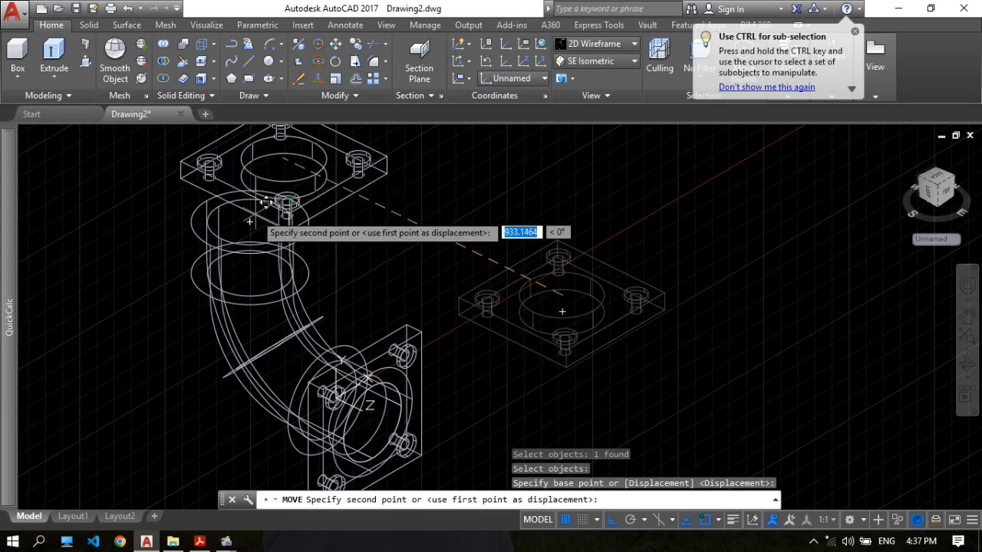
click(251, 223)
scroll(406, 192, down, 2)
middle_drag(427, 193, 516, 191)
key(Escape)
scroll(391, 193, up, 2)
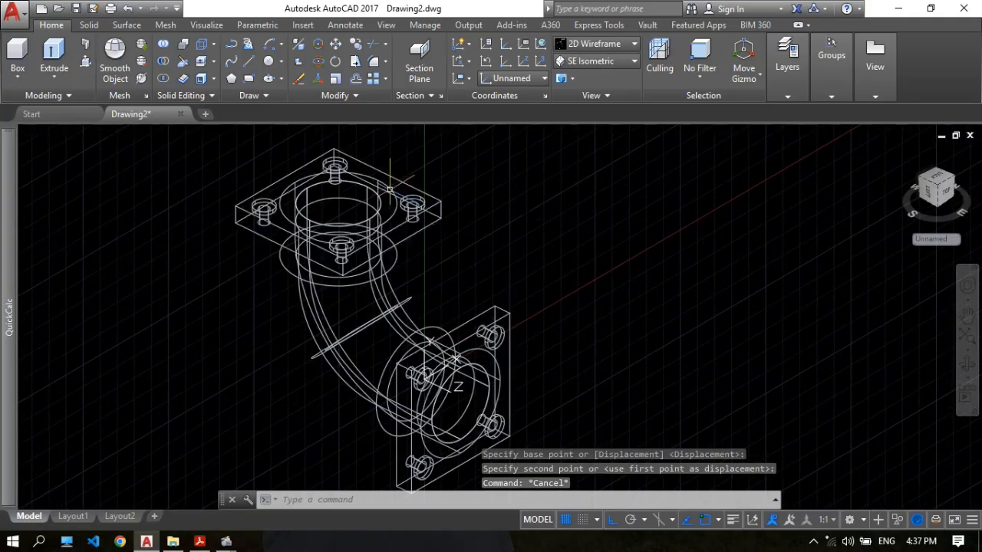
Union the horizontal flange, the elbow pipe and the upright flange into one solid.
click(970, 365)
drag(372, 192, 411, 324)
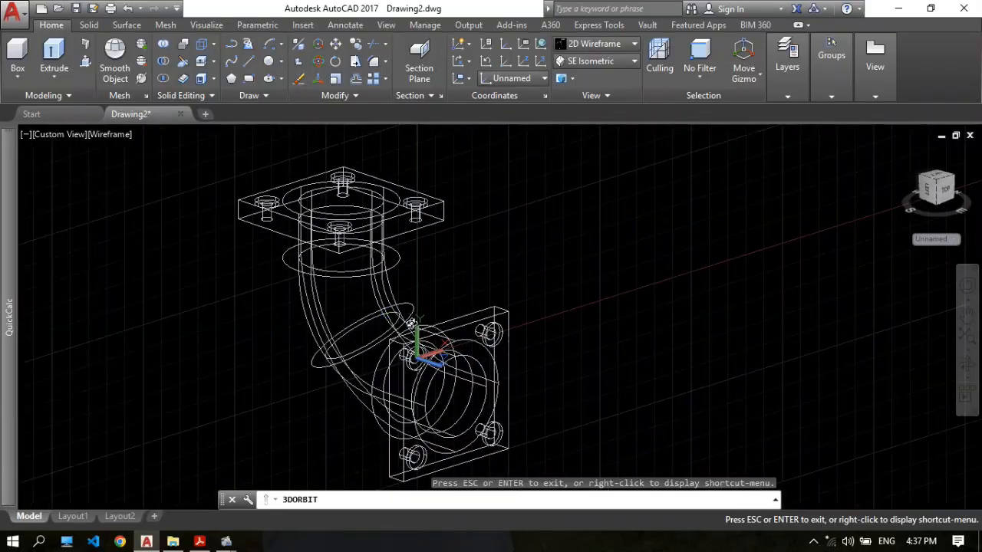
key(Escape)
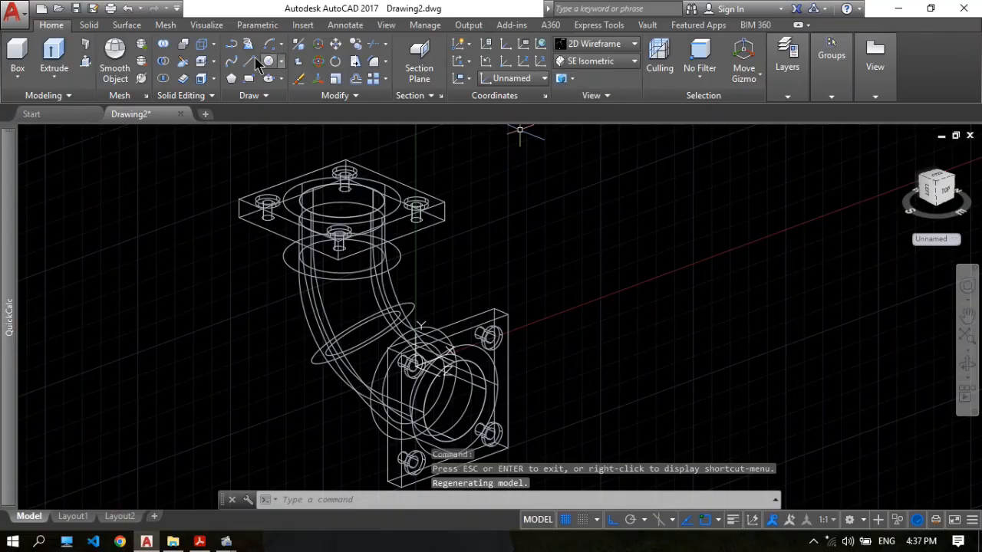
click(163, 48)
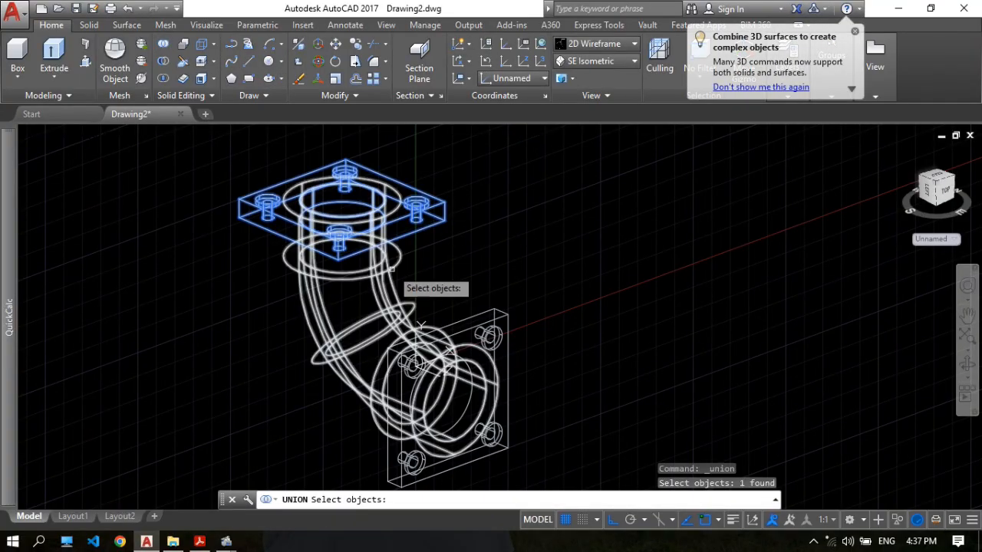
click(407, 303)
click(495, 323)
key(Return)
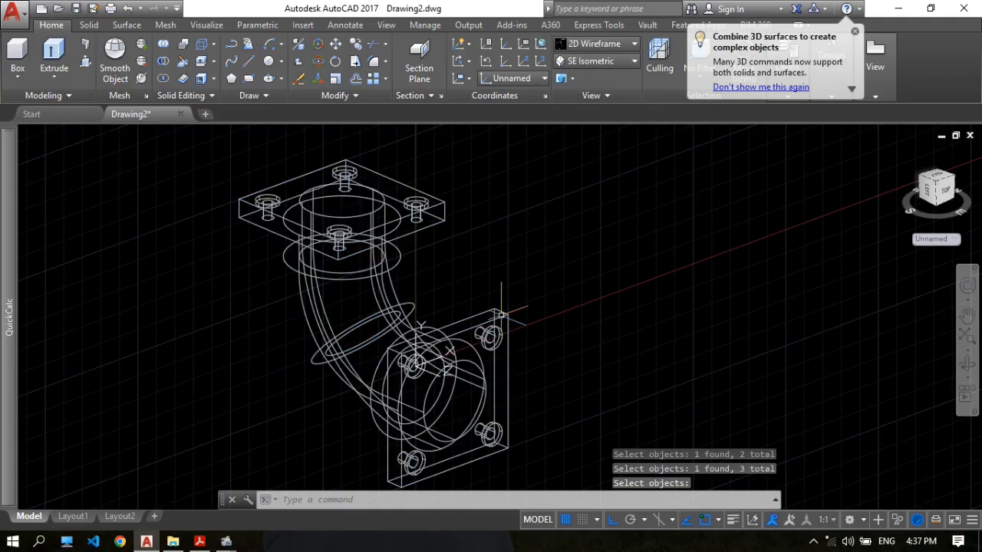
Inspect the joined elbow in the Realistic visual style from another angle and return to 2D Wireframe.
click(603, 44)
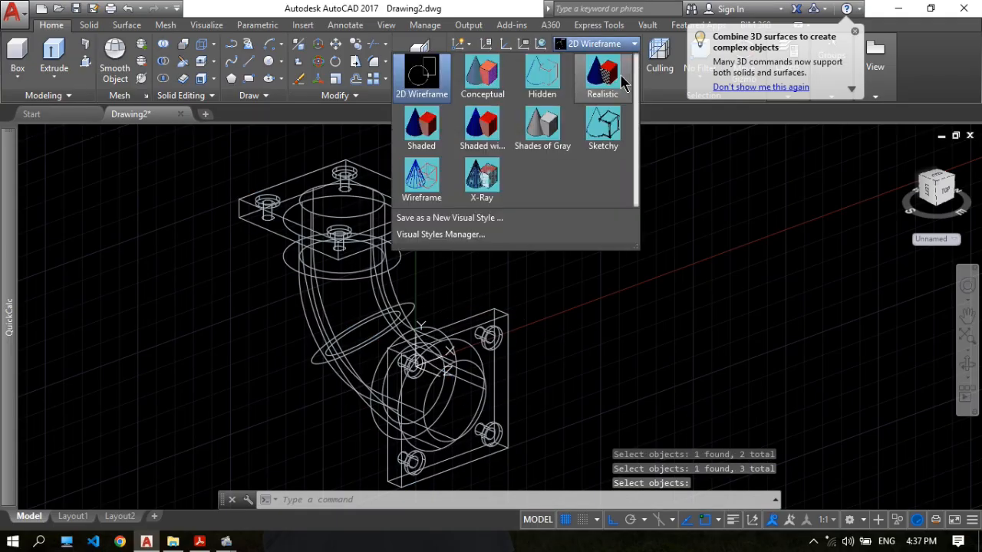
click(610, 77)
click(966, 366)
drag(548, 252, 393, 341)
click(586, 49)
click(417, 100)
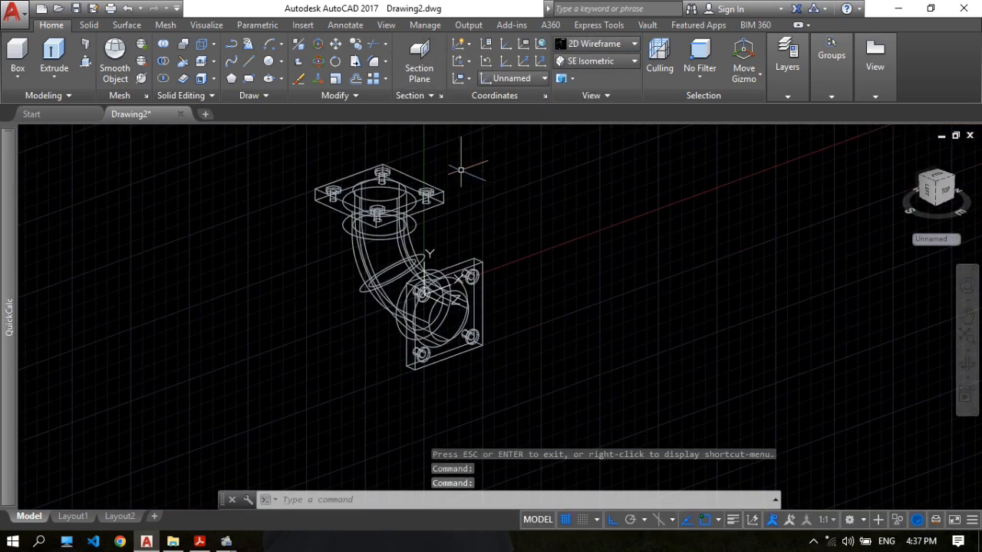
Check the flange corner radius in 17.pdf and pick the horizontal flange's four vertical corner edges for an edge fillet of radius 20.
scroll(461, 169, up, 4)
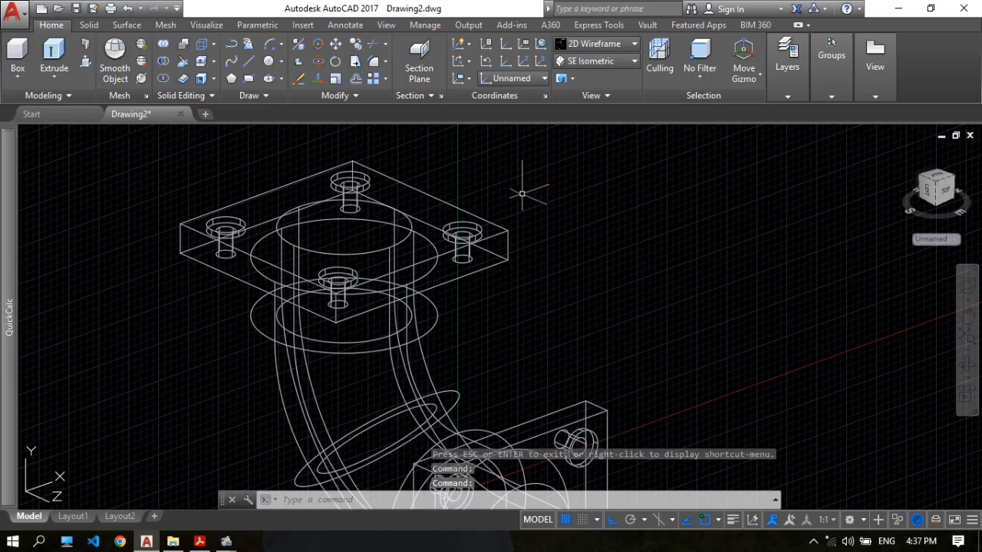
middle_drag(522, 195, 507, 208)
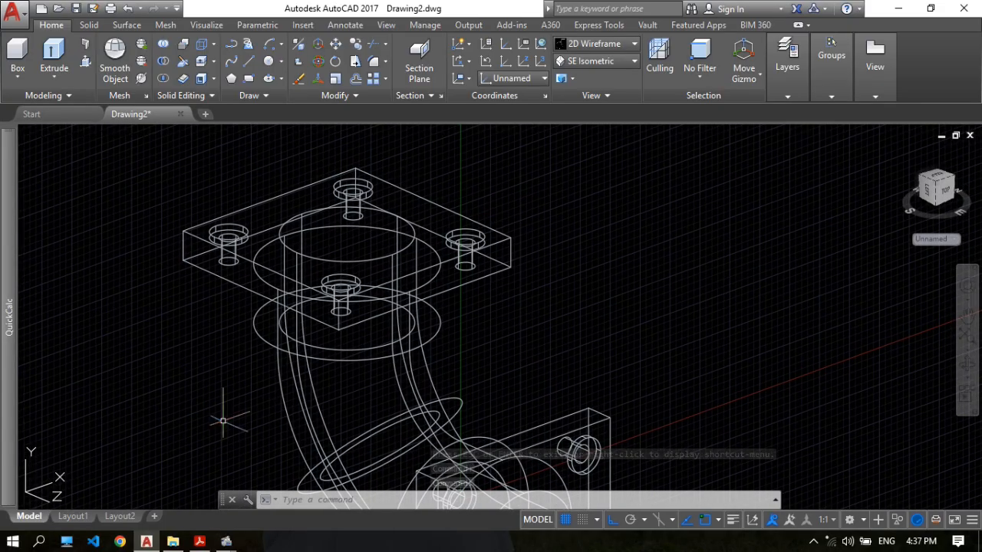
key(alt+Tab)
scroll(450, 288, down, 3)
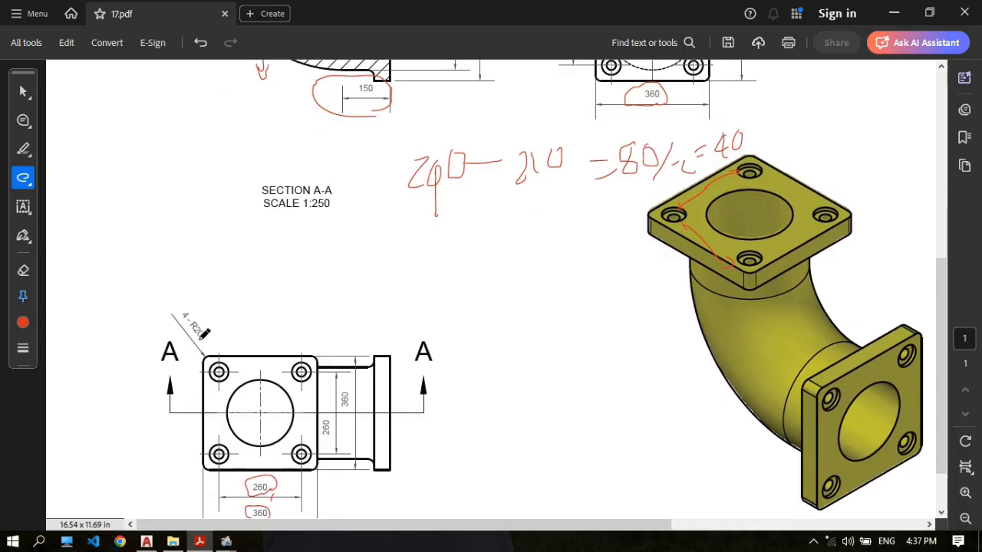
click(148, 543)
middle_drag(505, 182, 521, 186)
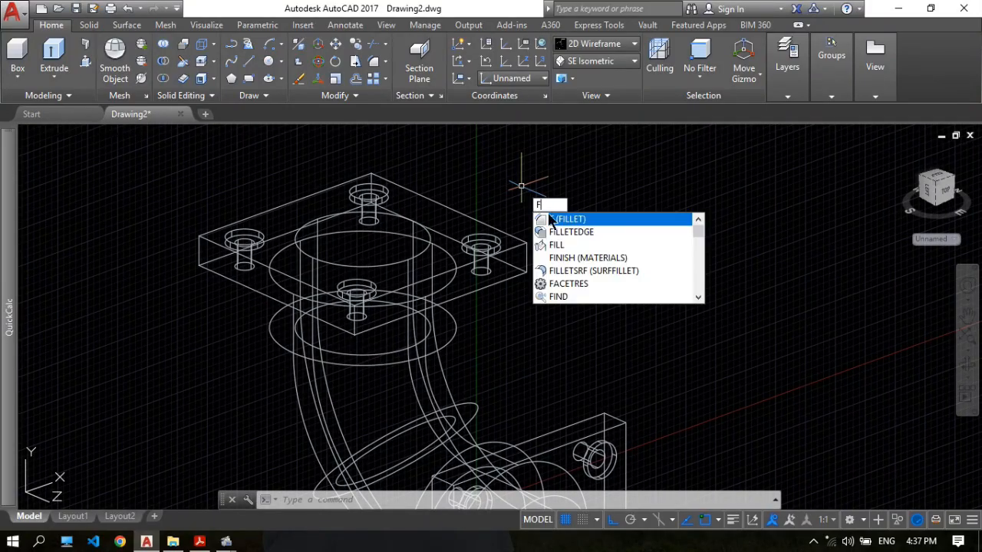
click(565, 232)
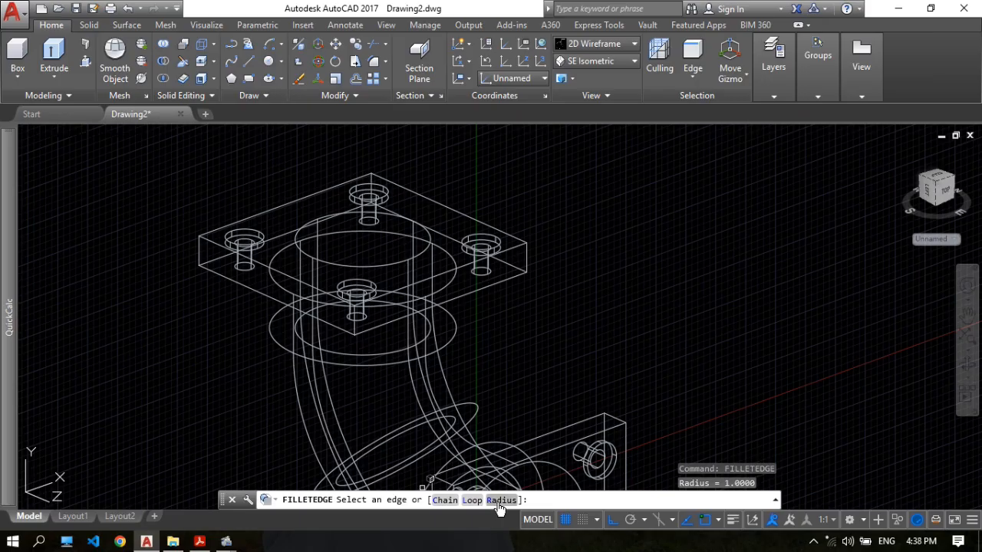
click(499, 500)
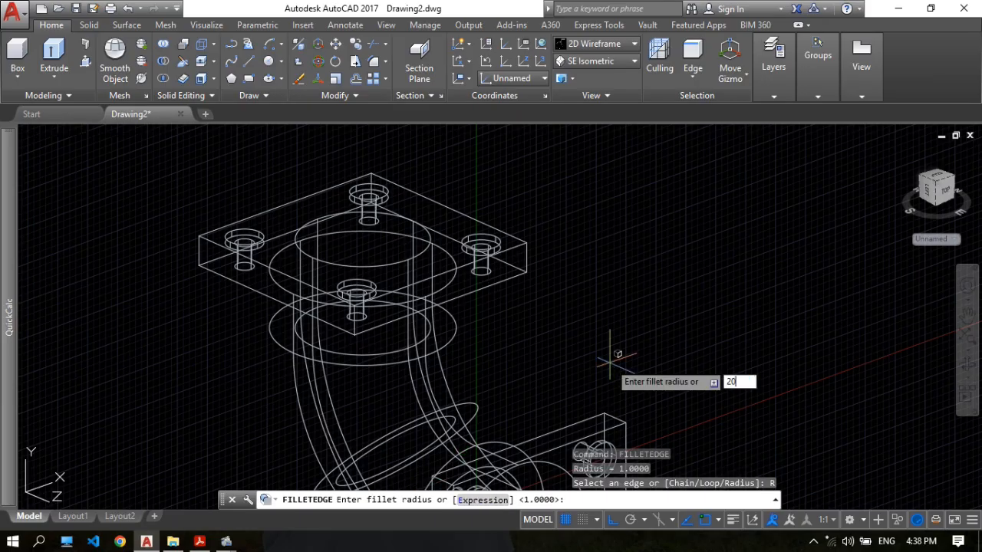
key(Return)
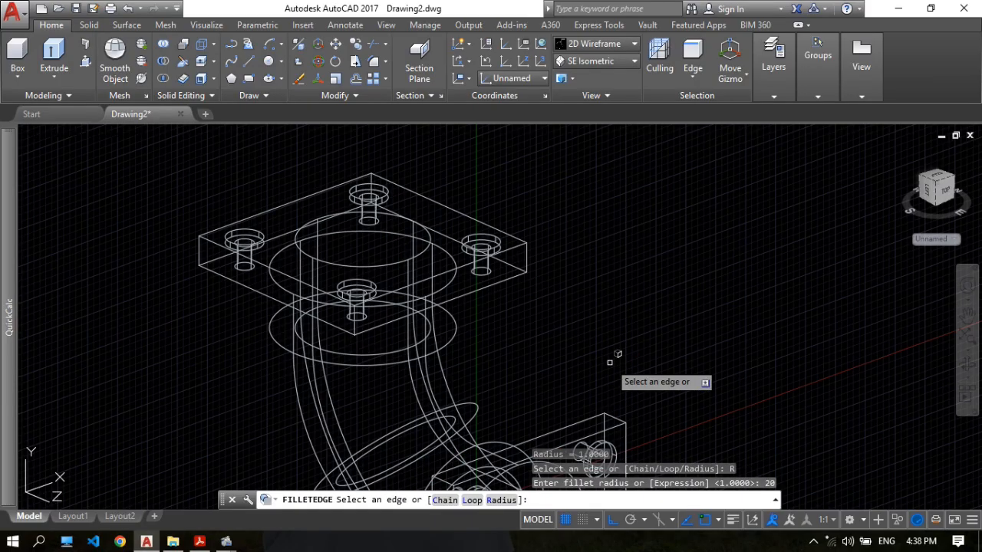
click(201, 244)
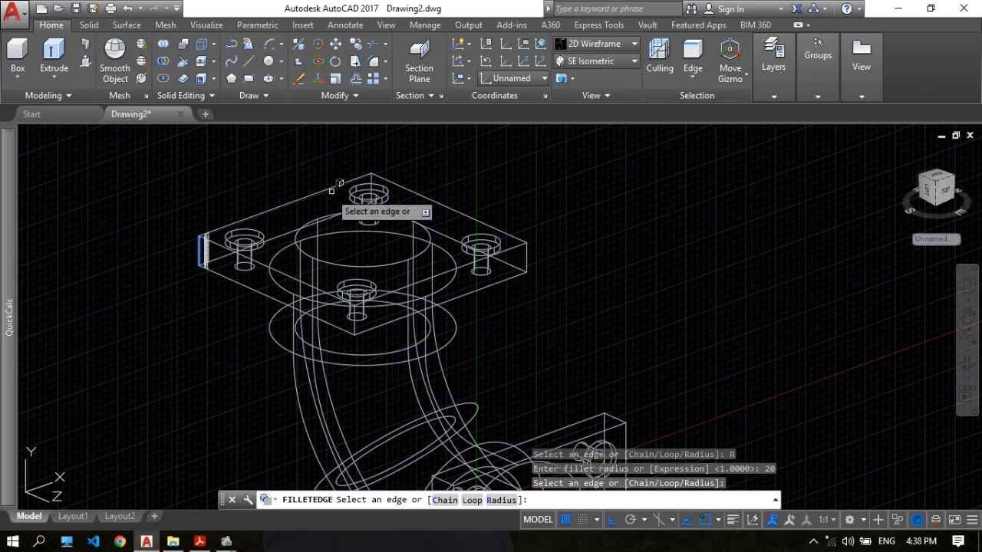
click(371, 180)
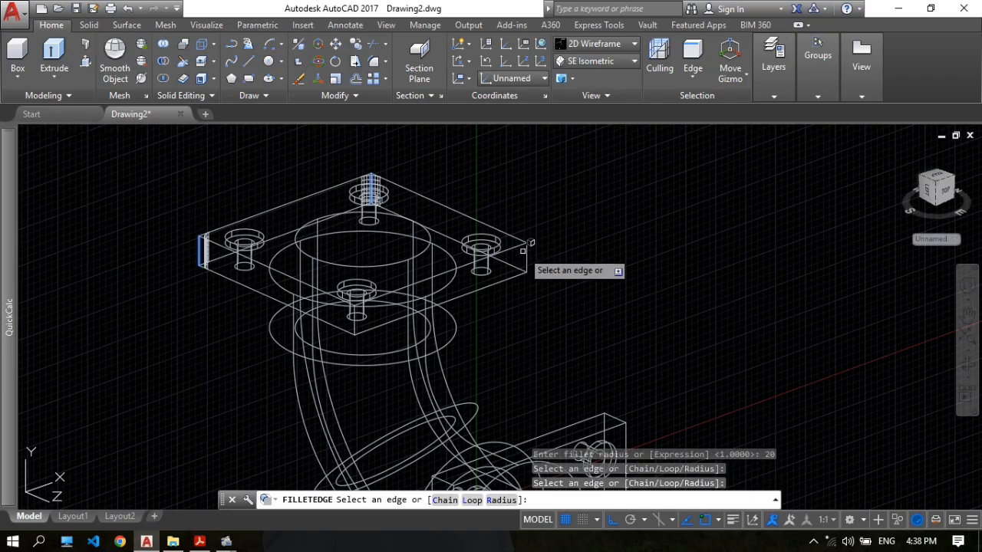
click(528, 249)
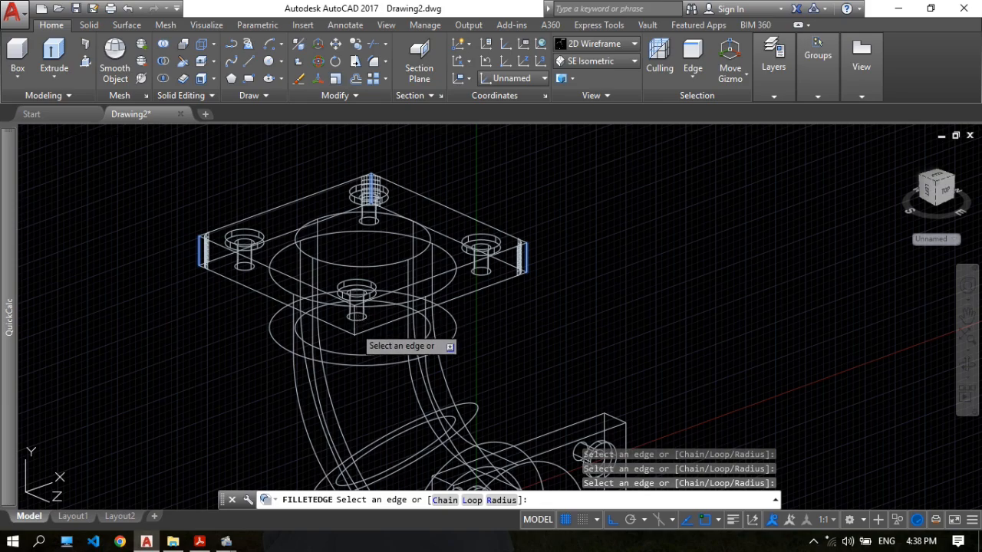
click(355, 310)
Add the upright flange's four corner edges to the selection and apply the radius 20 edge fillet.
scroll(452, 314, down, 2)
scroll(453, 317, down, 2)
middle_drag(476, 322, 421, 202)
scroll(431, 232, up, 4)
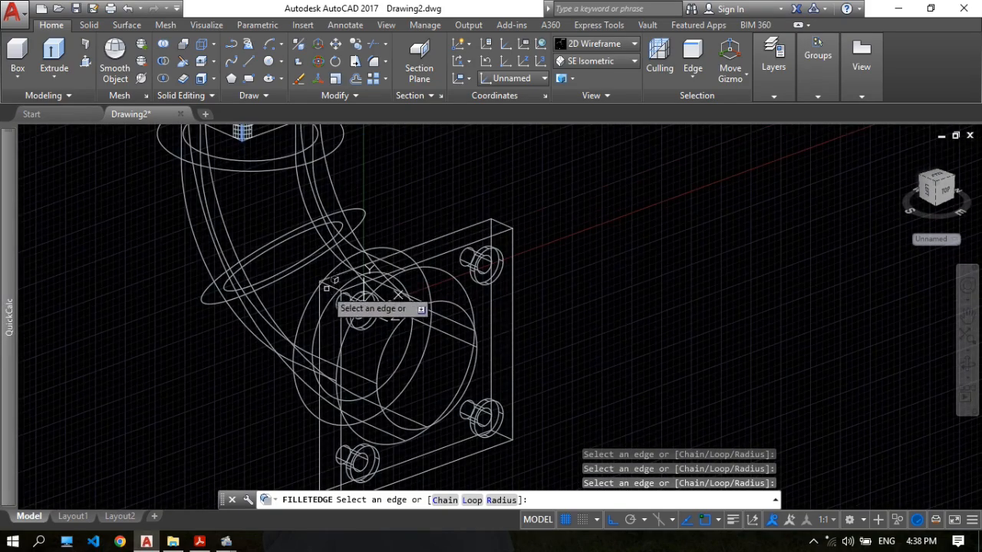
click(330, 289)
click(505, 227)
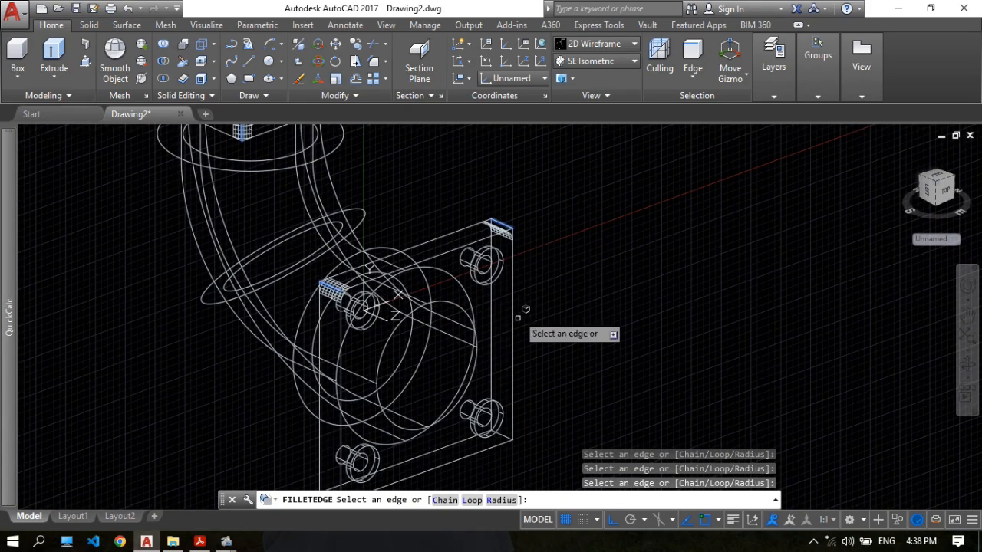
click(505, 432)
middle_drag(529, 375, 559, 279)
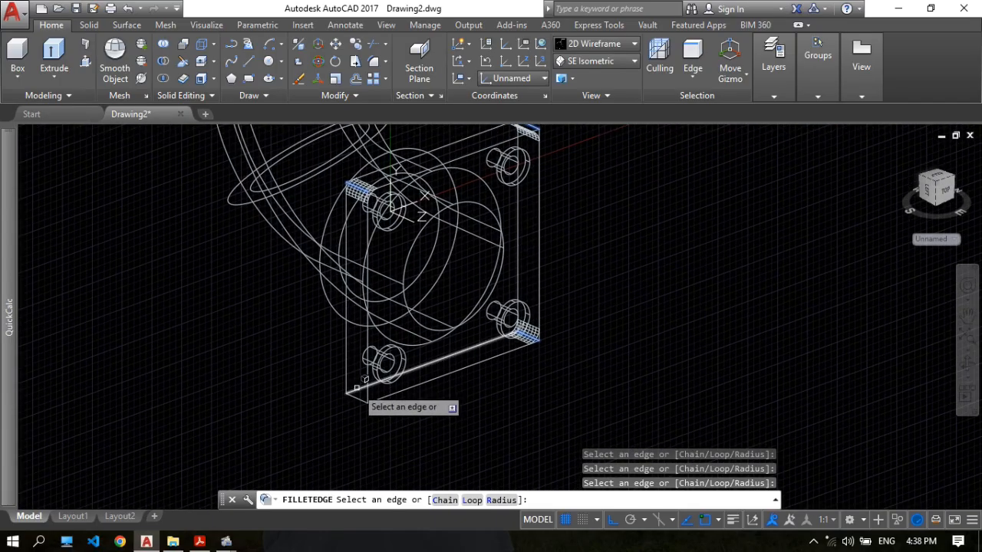
click(352, 398)
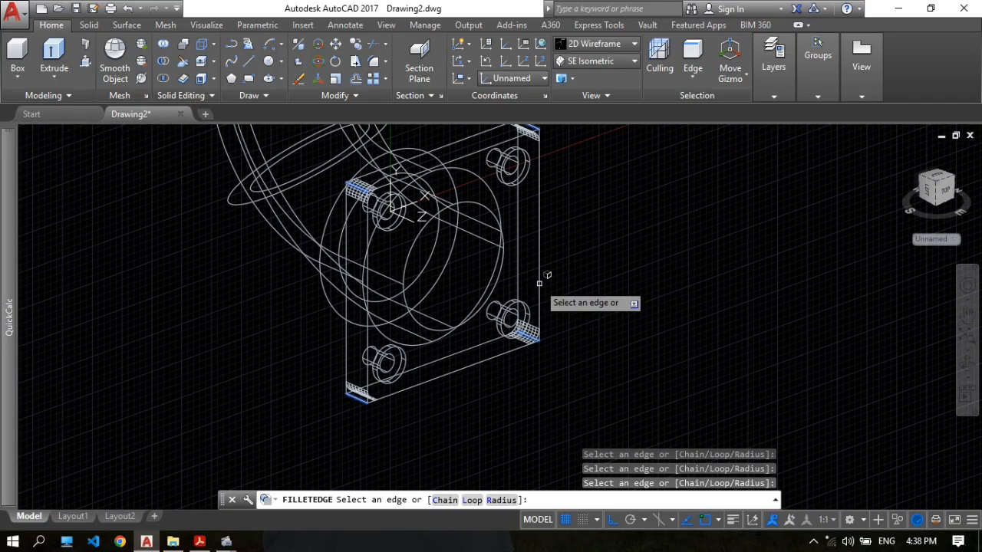
key(Return)
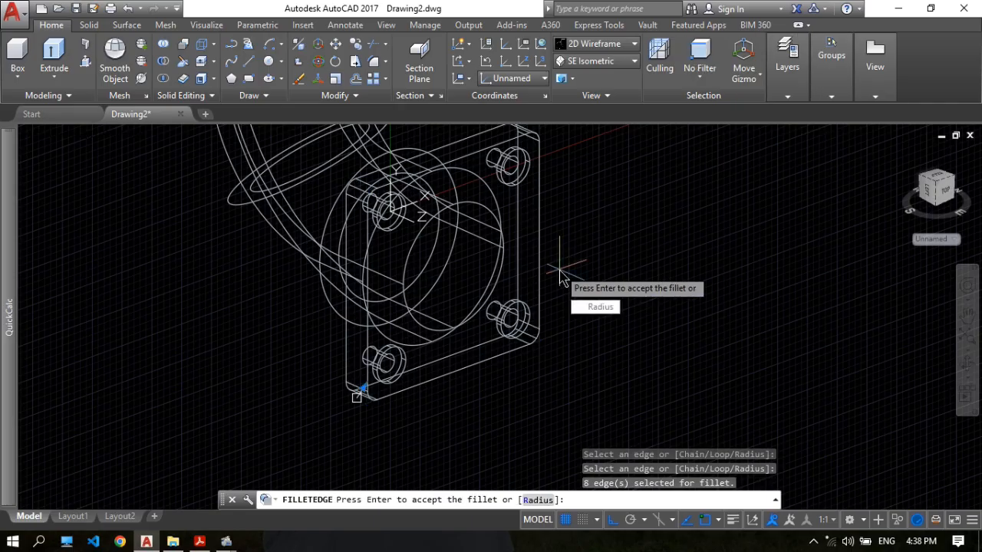
key(Return)
Examine the rounded flange corners from several angles and the fillet between pipe and flange in section A-A of 17.pdf.
scroll(660, 229, down, 3)
scroll(667, 373, up, 2)
scroll(750, 307, up, 1)
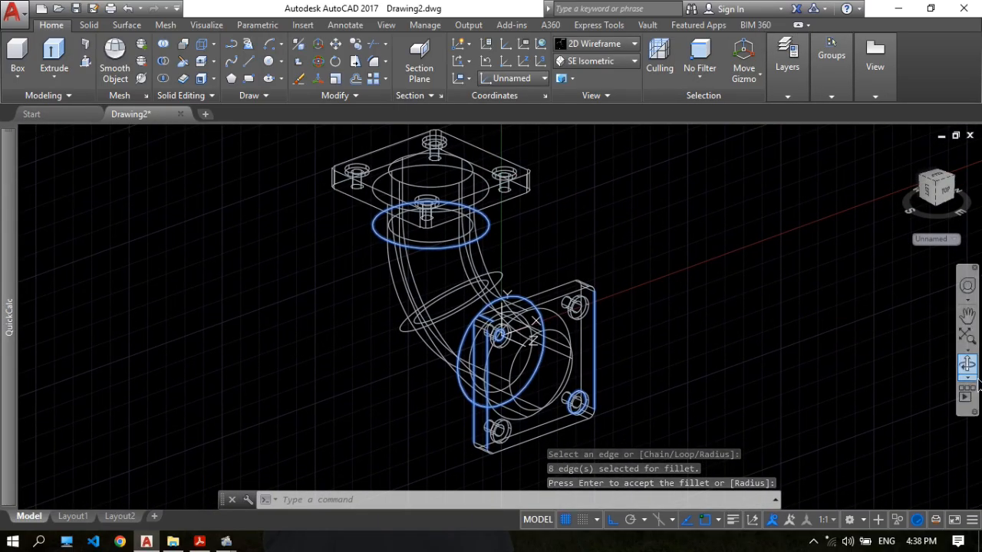
click(968, 367)
drag(583, 292, 548, 200)
scroll(436, 185, down, 2)
scroll(455, 193, up, 4)
key(Escape)
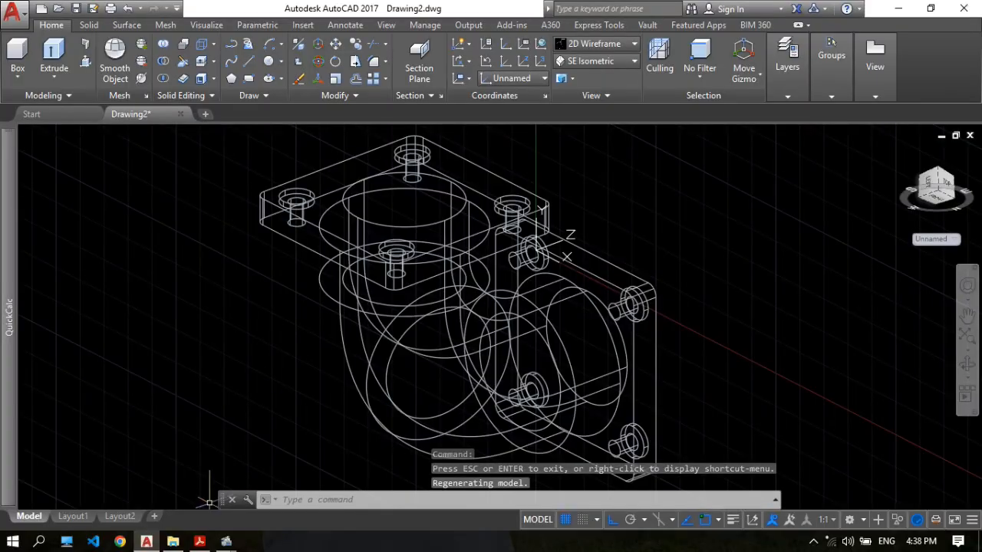
click(199, 542)
scroll(624, 138, up, 3)
scroll(624, 140, up, 1)
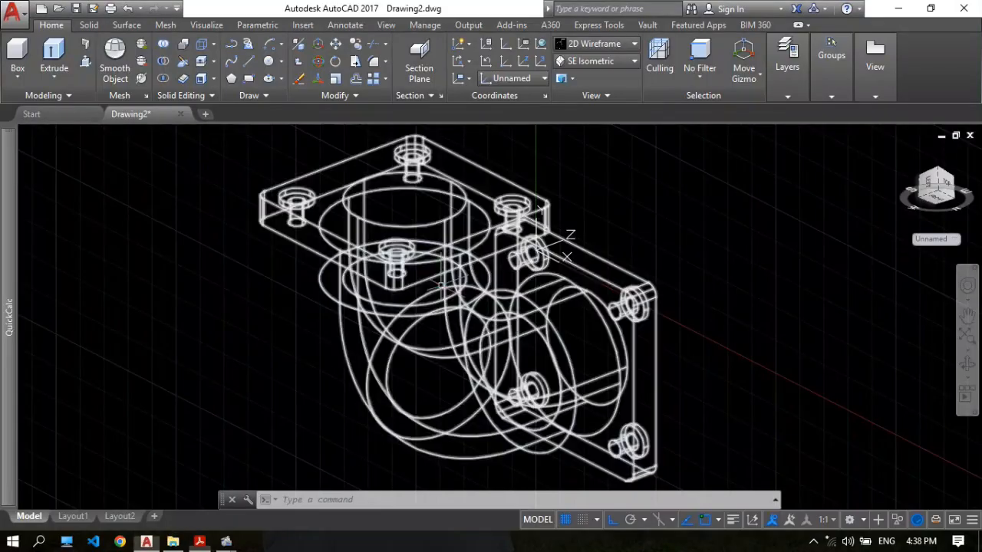
click(146, 542)
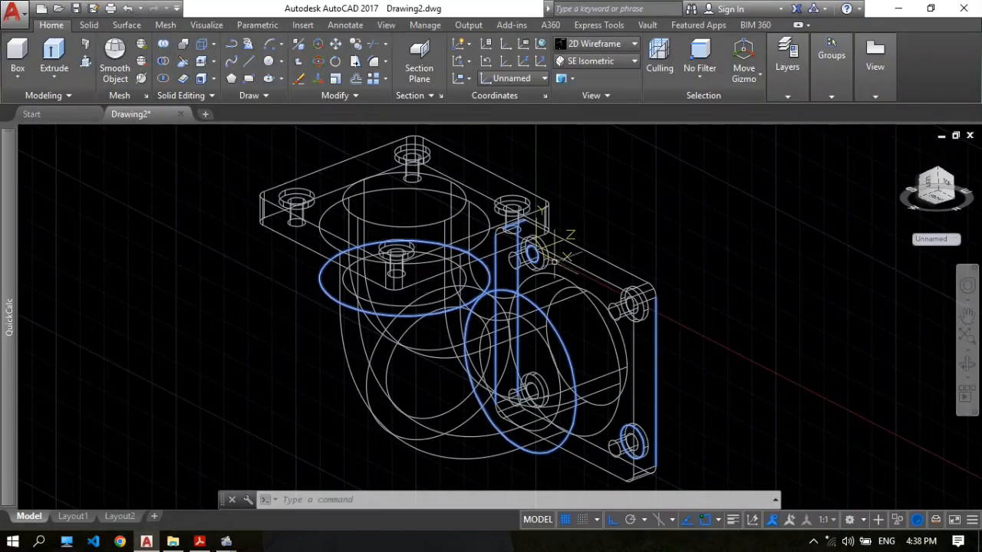
Start an edge fillet of radius 20 and pick the circular edge where the pipe meets the horizontal flange.
click(968, 368)
drag(585, 289, 593, 262)
scroll(377, 214, up, 3)
key(Escape)
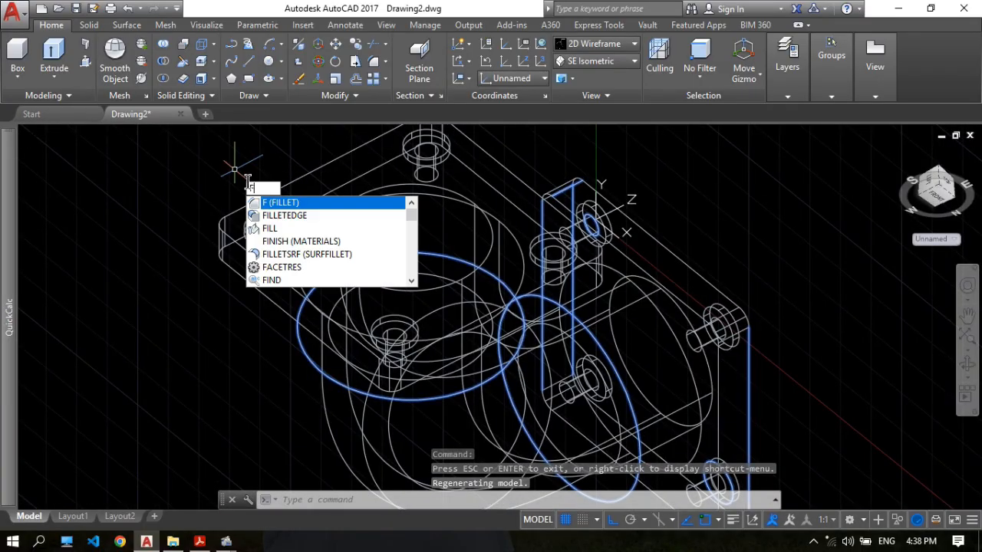
click(282, 217)
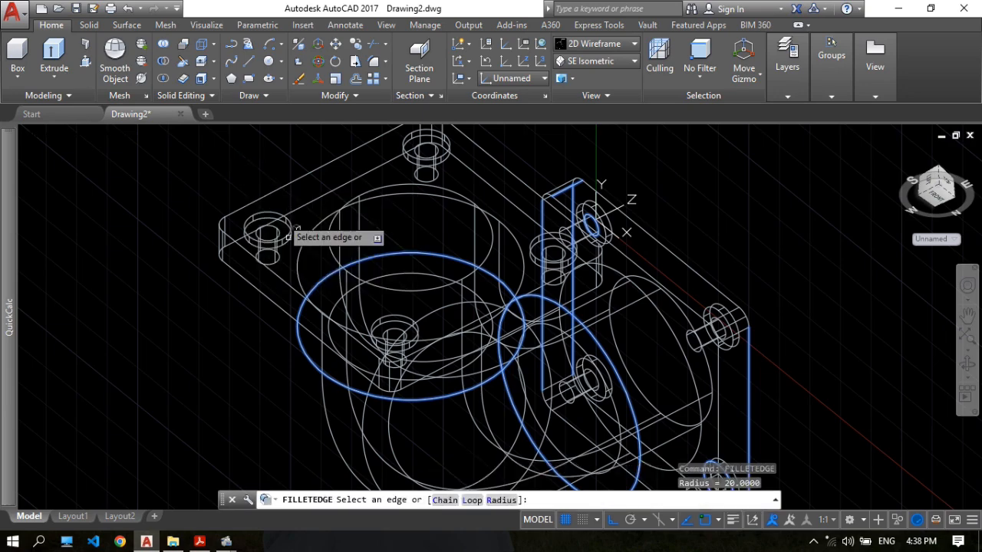
click(500, 500)
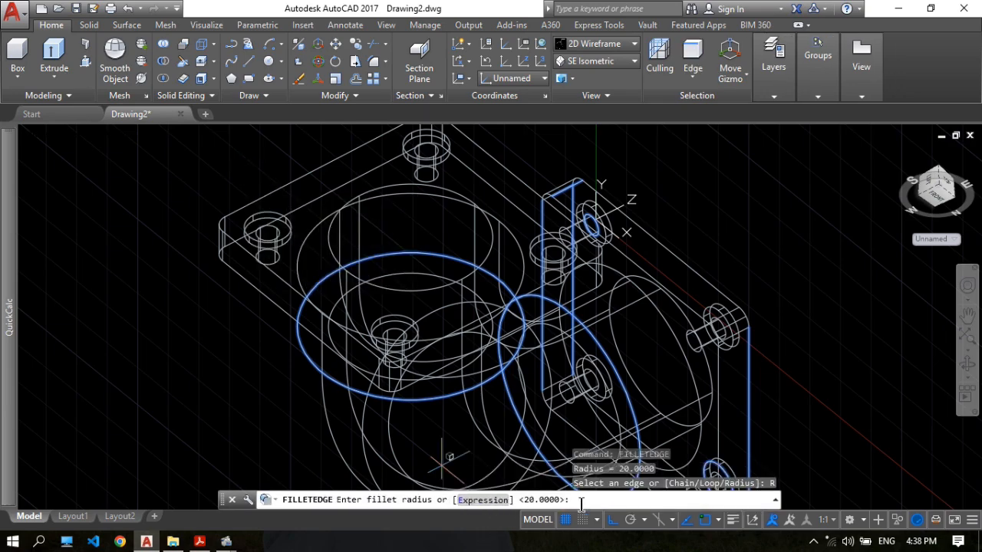
text(20)
key(Return)
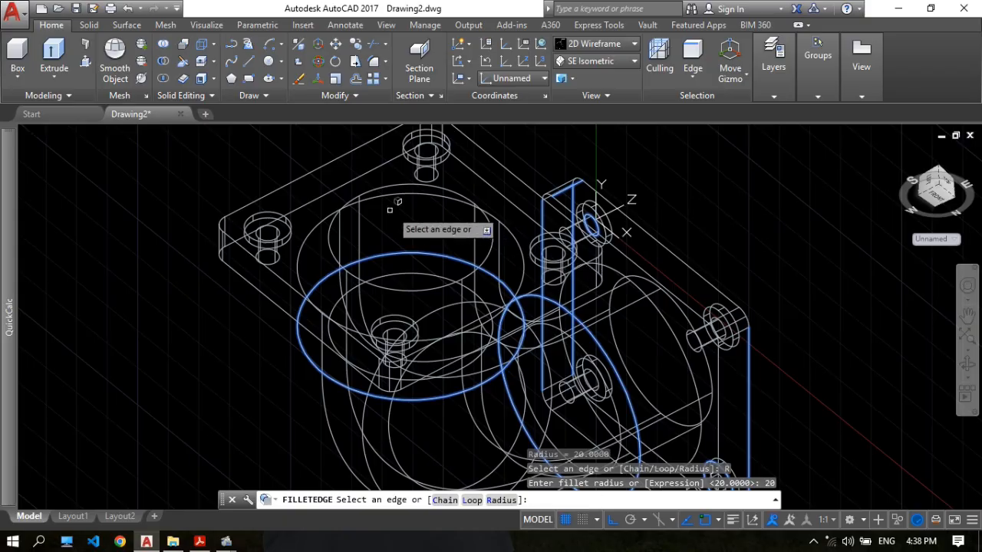
click(323, 219)
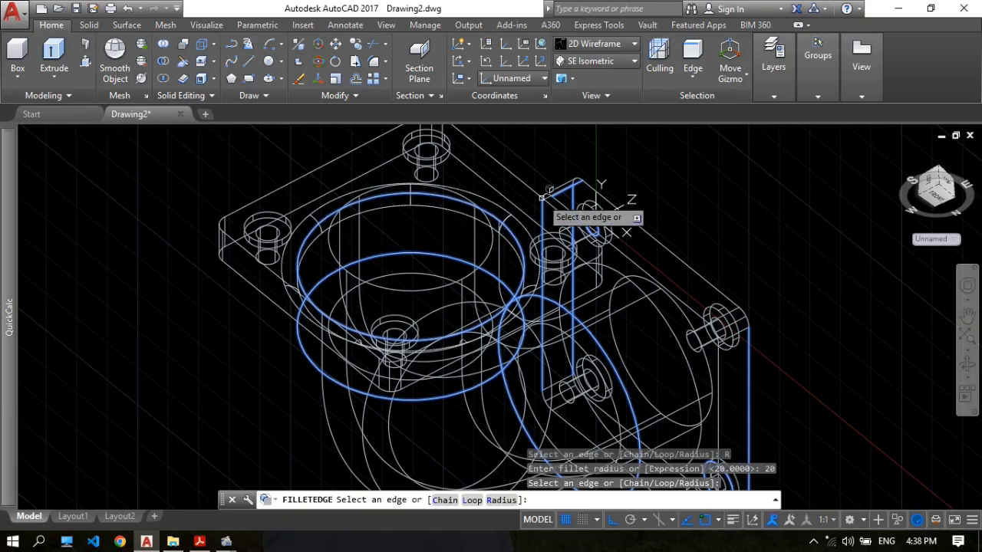
Add the circular edge where the pipe meets the upright flange and apply the radius 20 edge fillet.
click(966, 375)
drag(686, 250, 644, 229)
scroll(576, 246, up, 3)
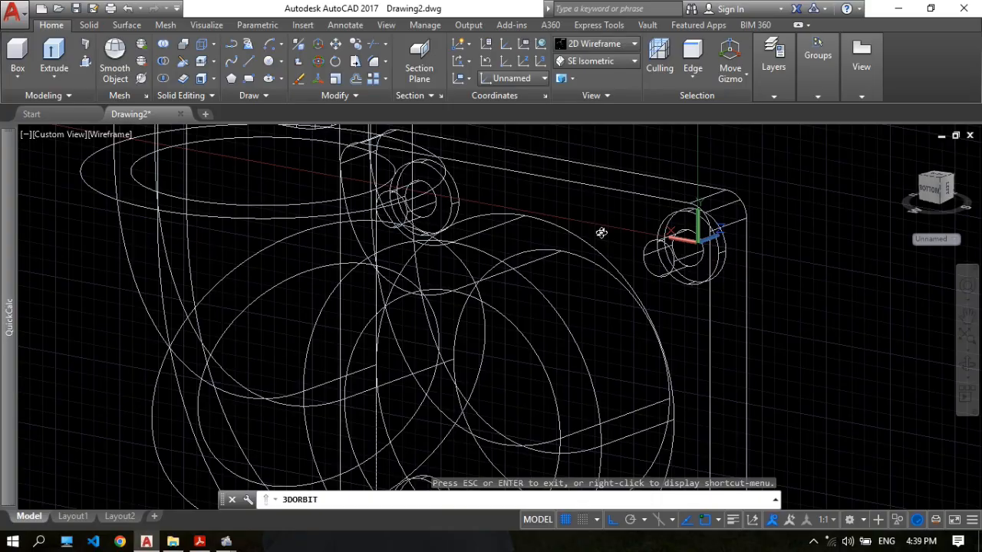
key(Escape)
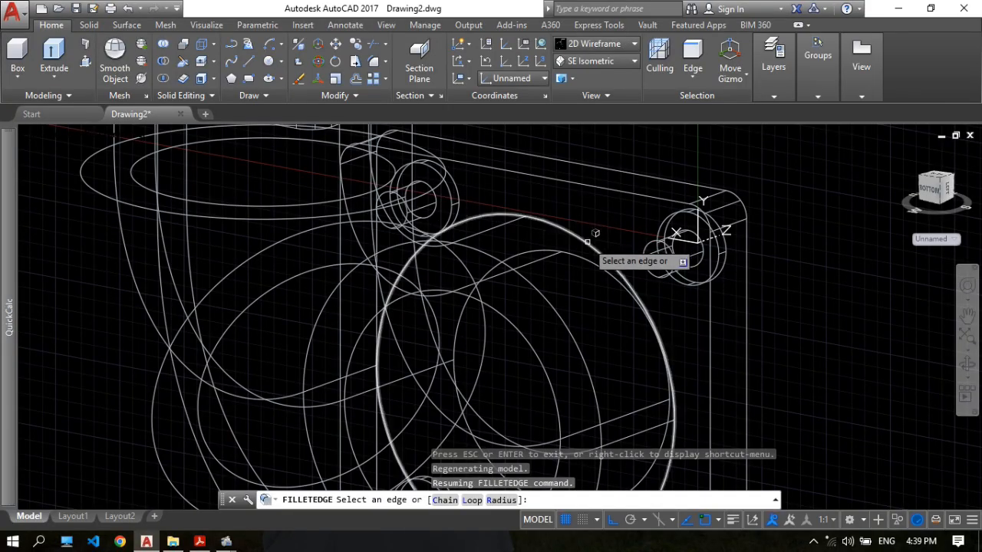
click(588, 241)
scroll(606, 245, down, 4)
key(Return)
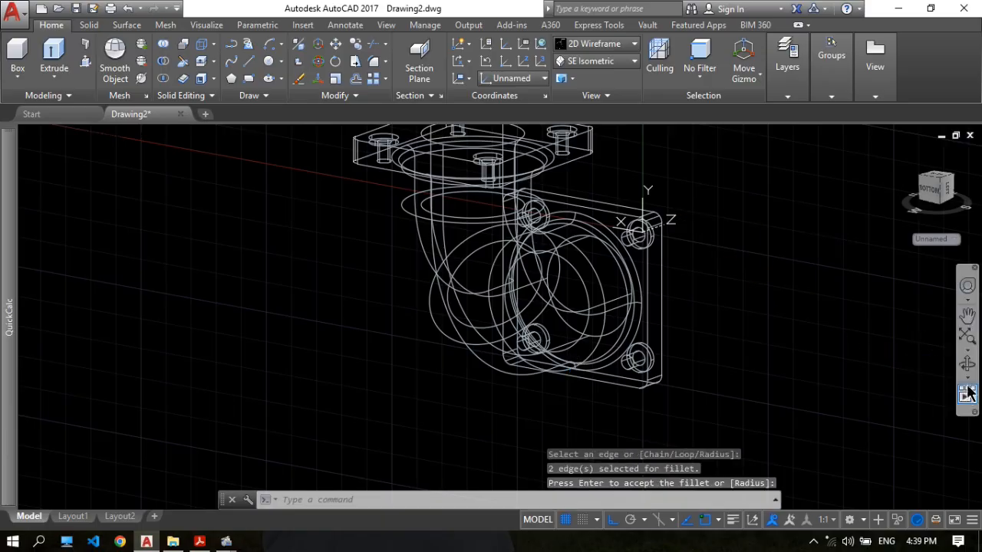
Display the elbow in the Realistic visual style and turn the drawing grid off.
click(968, 366)
drag(752, 322, 577, 247)
click(597, 44)
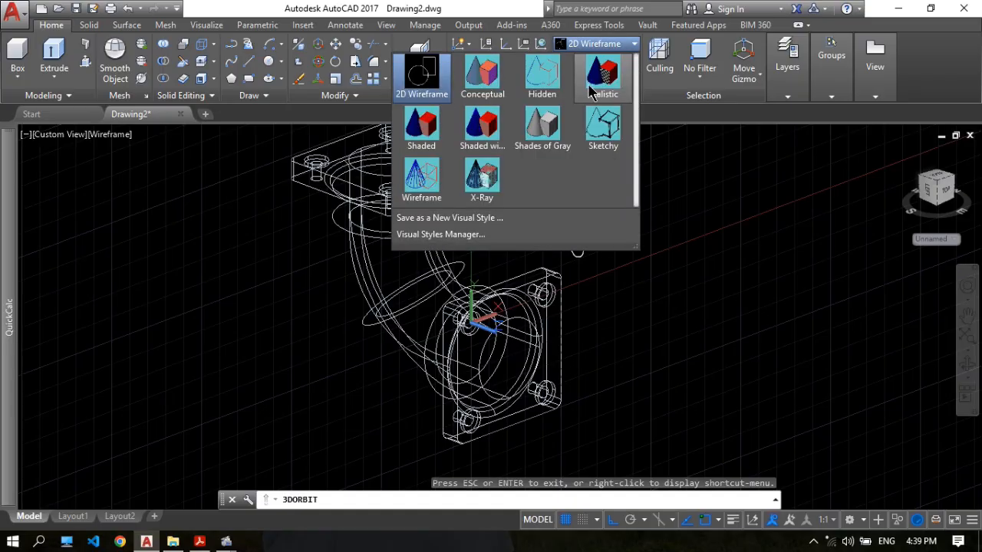
click(598, 72)
click(966, 367)
drag(549, 307, 511, 321)
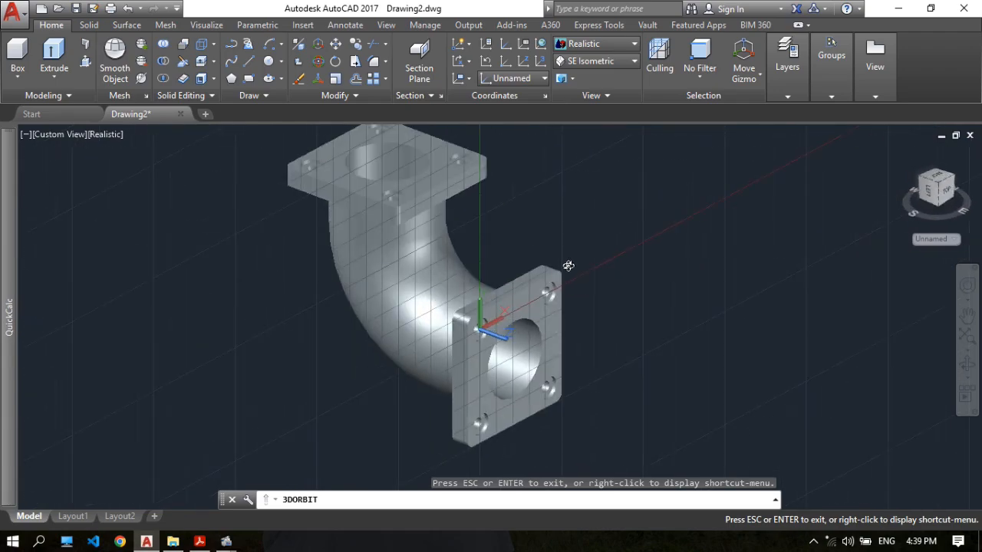
key(Escape)
click(569, 523)
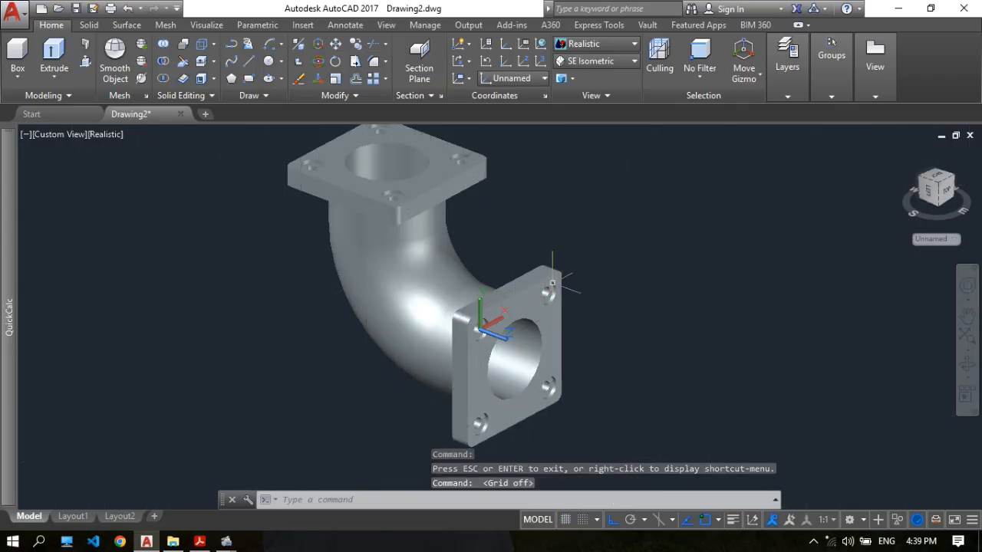
scroll(555, 279, down, 4)
middle_drag(557, 278, 492, 287)
scroll(493, 287, up, 3)
middle_drag(491, 252, 484, 253)
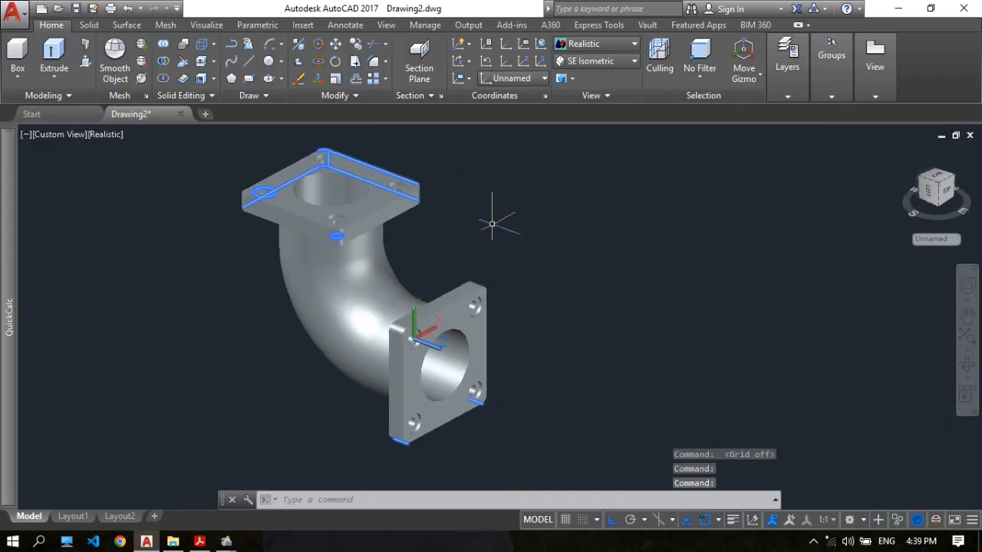
Set the elbow solid's color to Yellow in its properties and clear the selection.
click(350, 261)
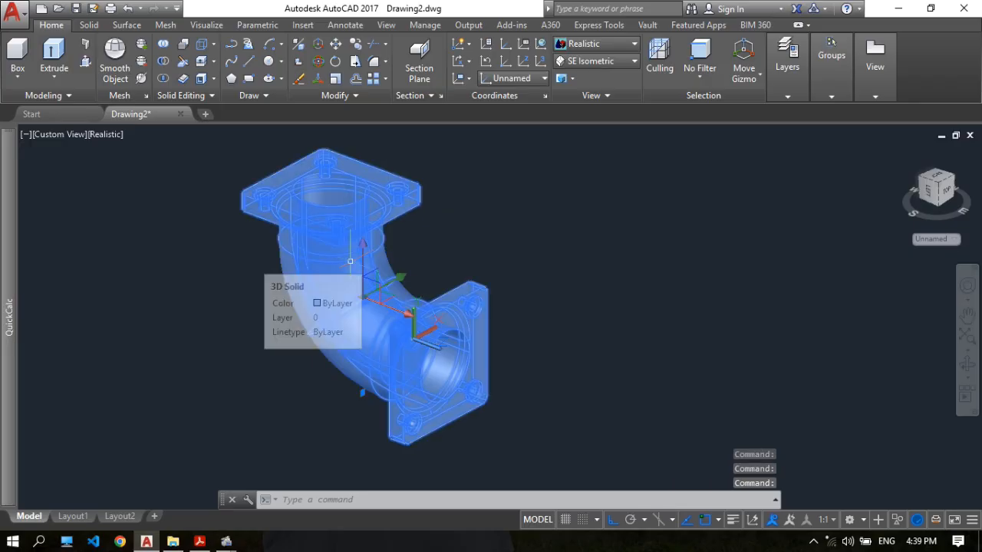
right_click(351, 267)
click(394, 505)
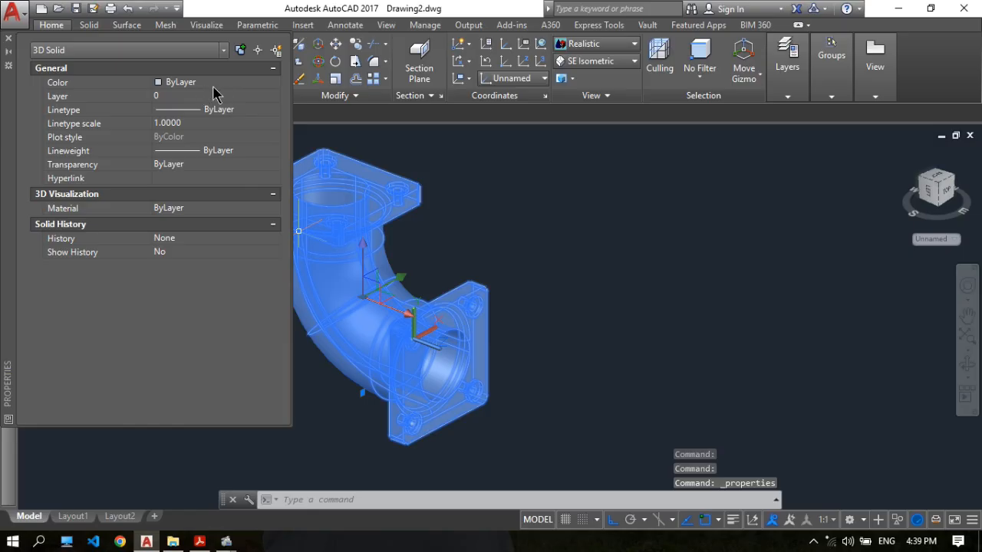
click(221, 86)
click(275, 83)
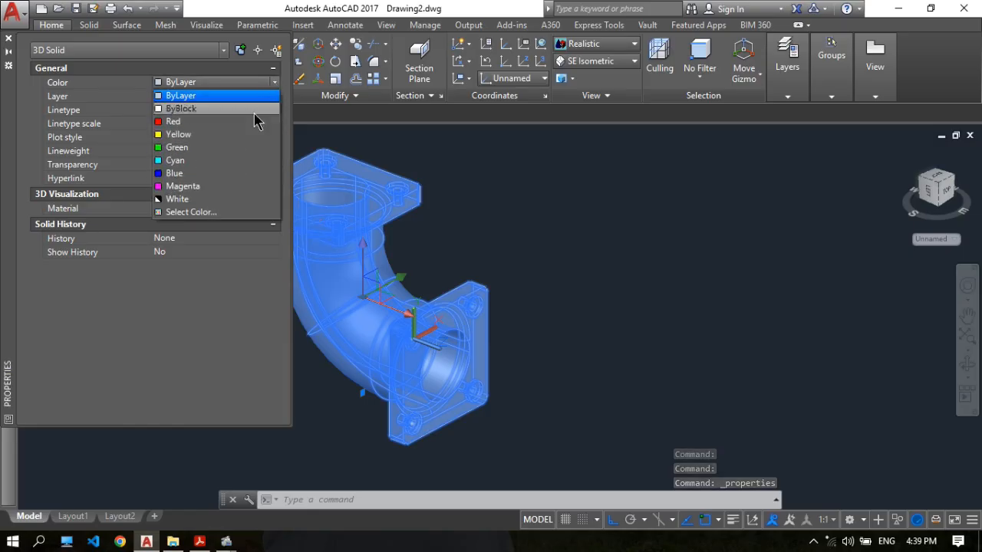
click(250, 136)
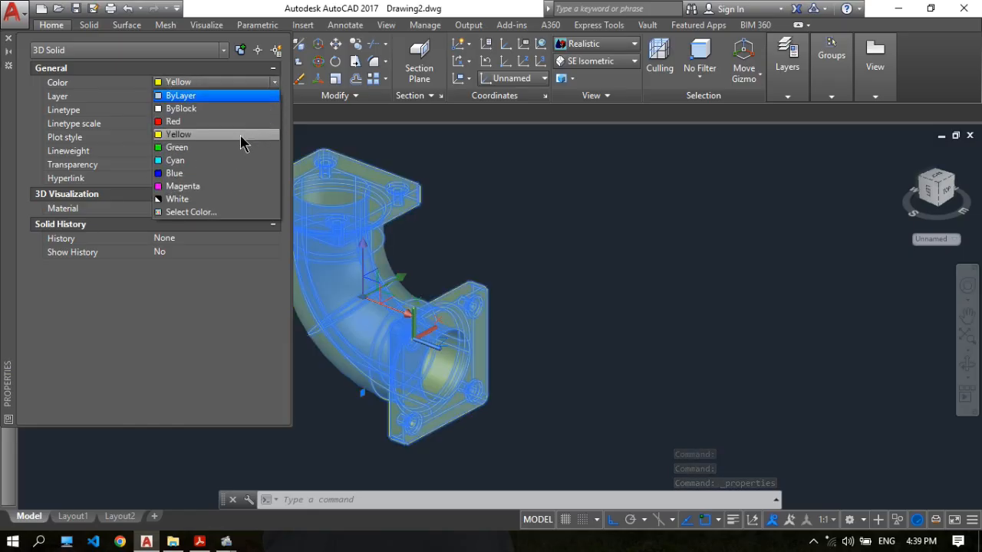
click(9, 40)
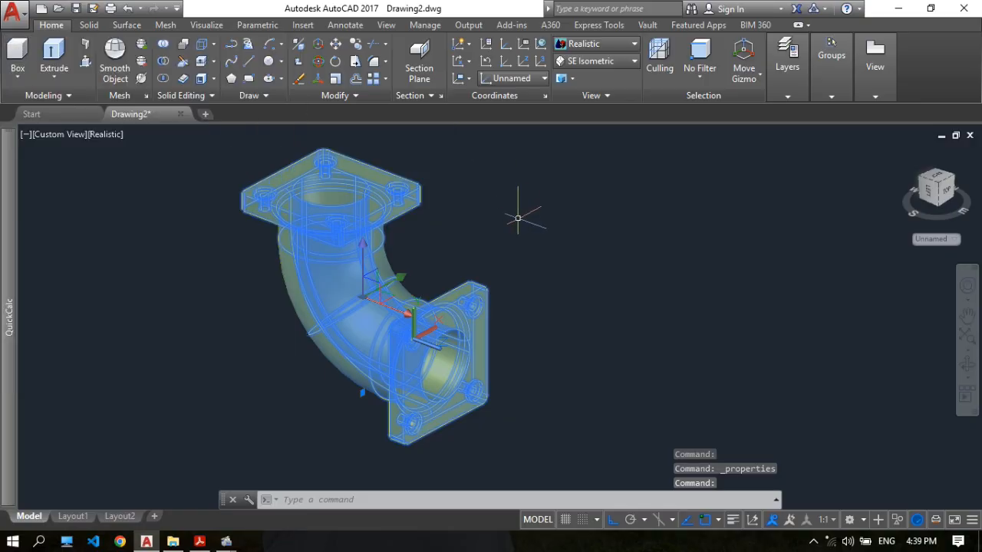
key(Escape)
Set the model to the SE Isometric view and frame the whole elbow.
middle_drag(518, 219, 495, 228)
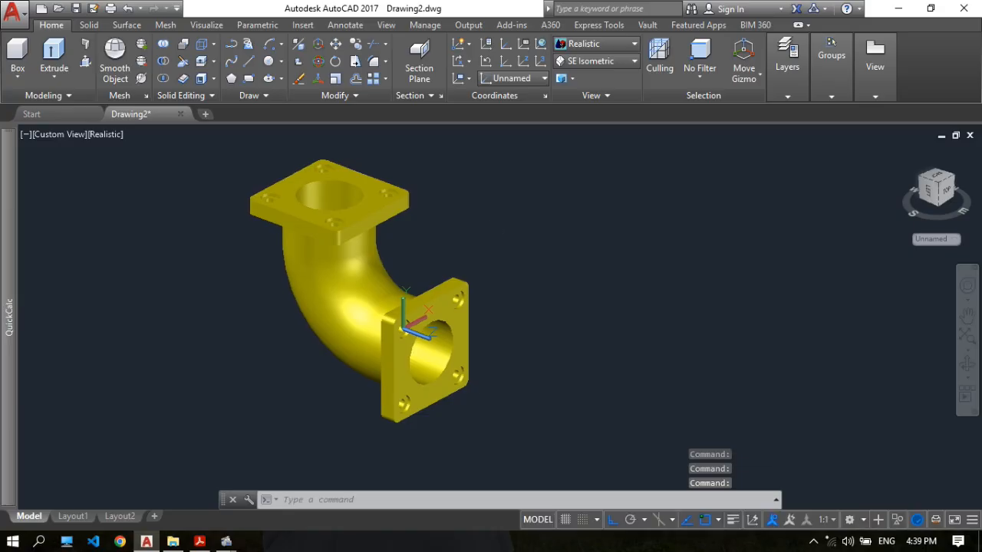
click(608, 63)
click(591, 178)
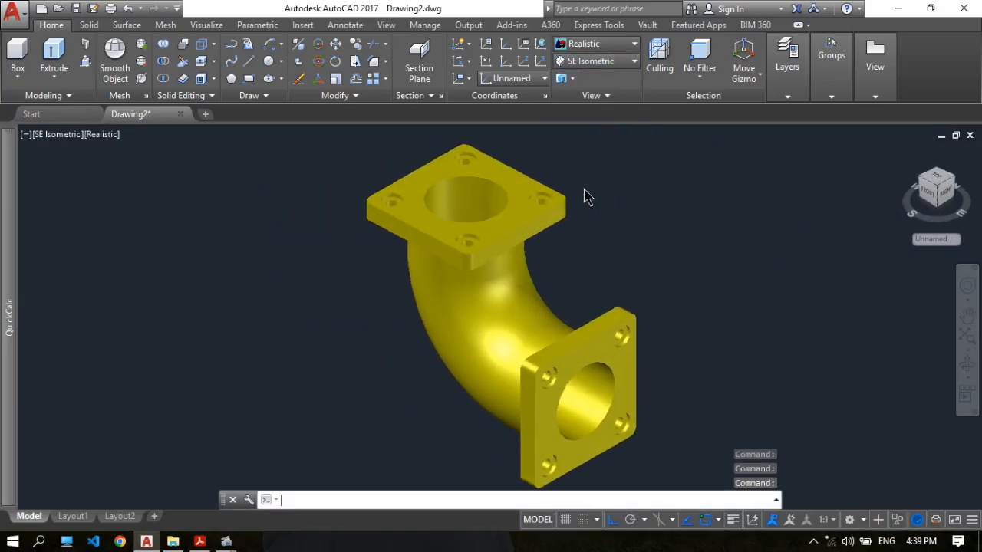
scroll(471, 223, up, 2)
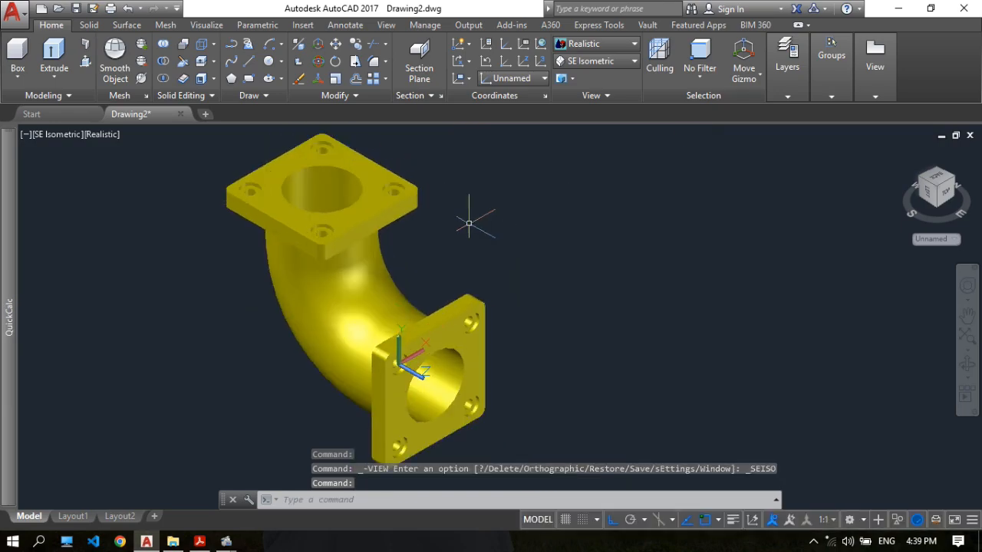
middle_drag(470, 223, 440, 226)
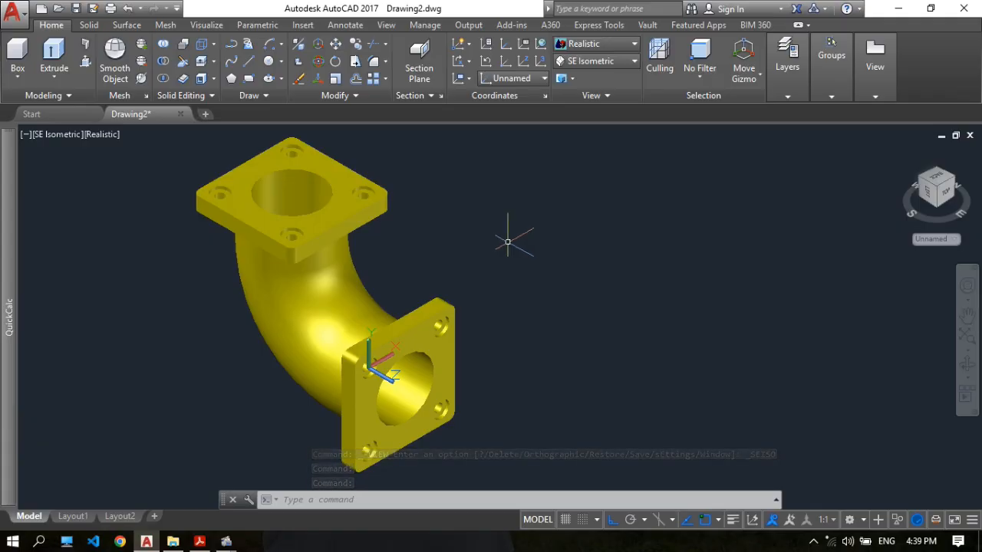
Check the section, flange and isometric views in 17.pdf against the modelled elbow and return to AutoCAD.
click(199, 541)
scroll(504, 219, down, 4)
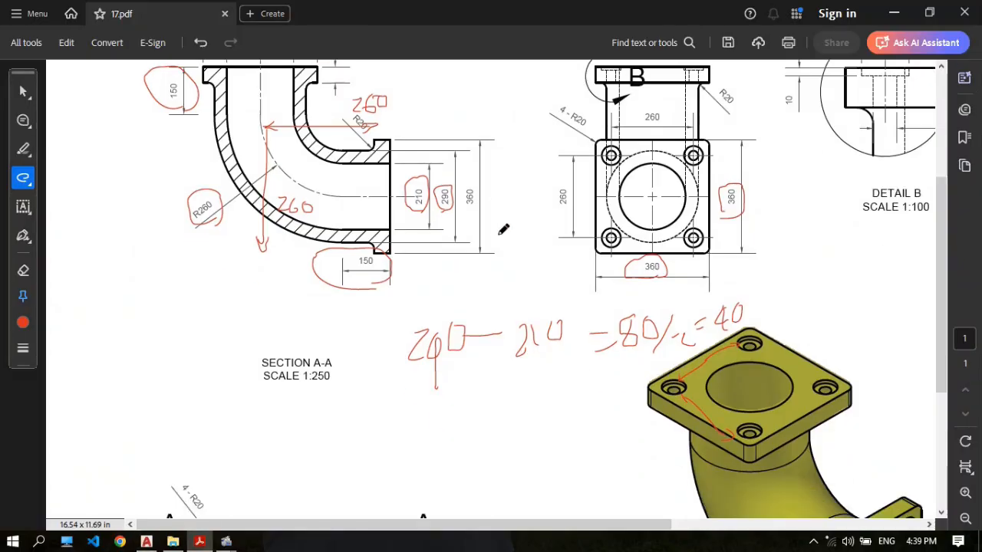
scroll(620, 241, up, 4)
scroll(652, 187, down, 1)
click(147, 542)
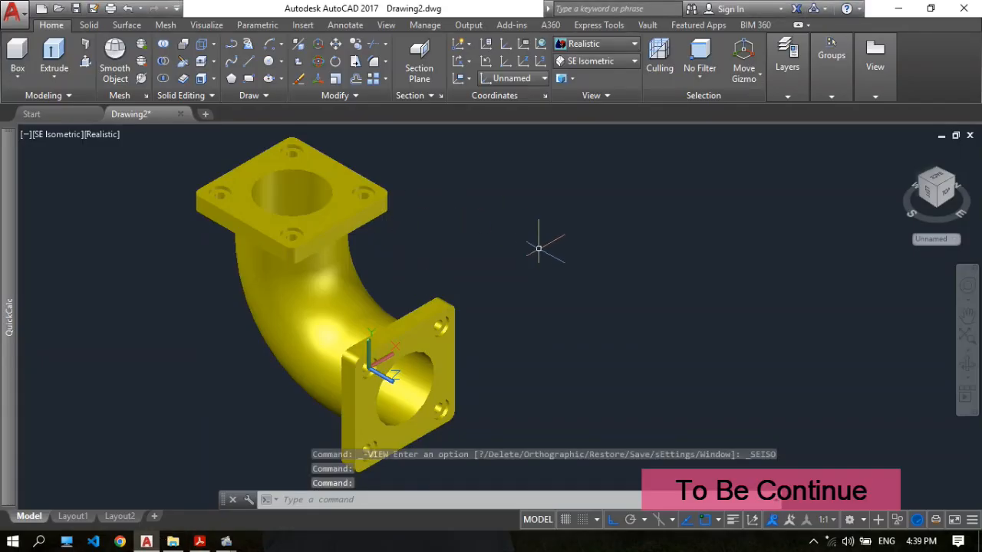